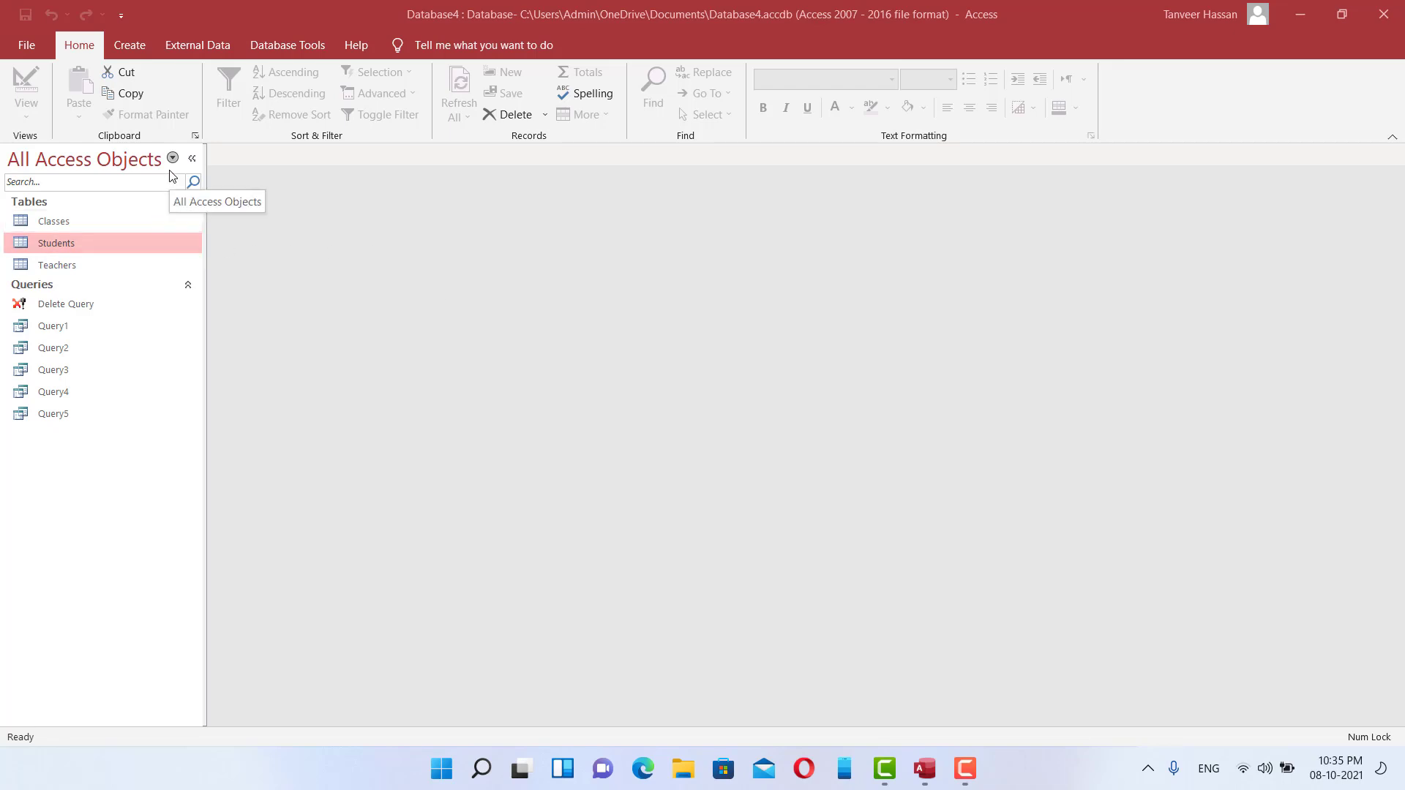
- Look through the available form creation commands, including the navigation layouts and the additional form types
click(130, 45)
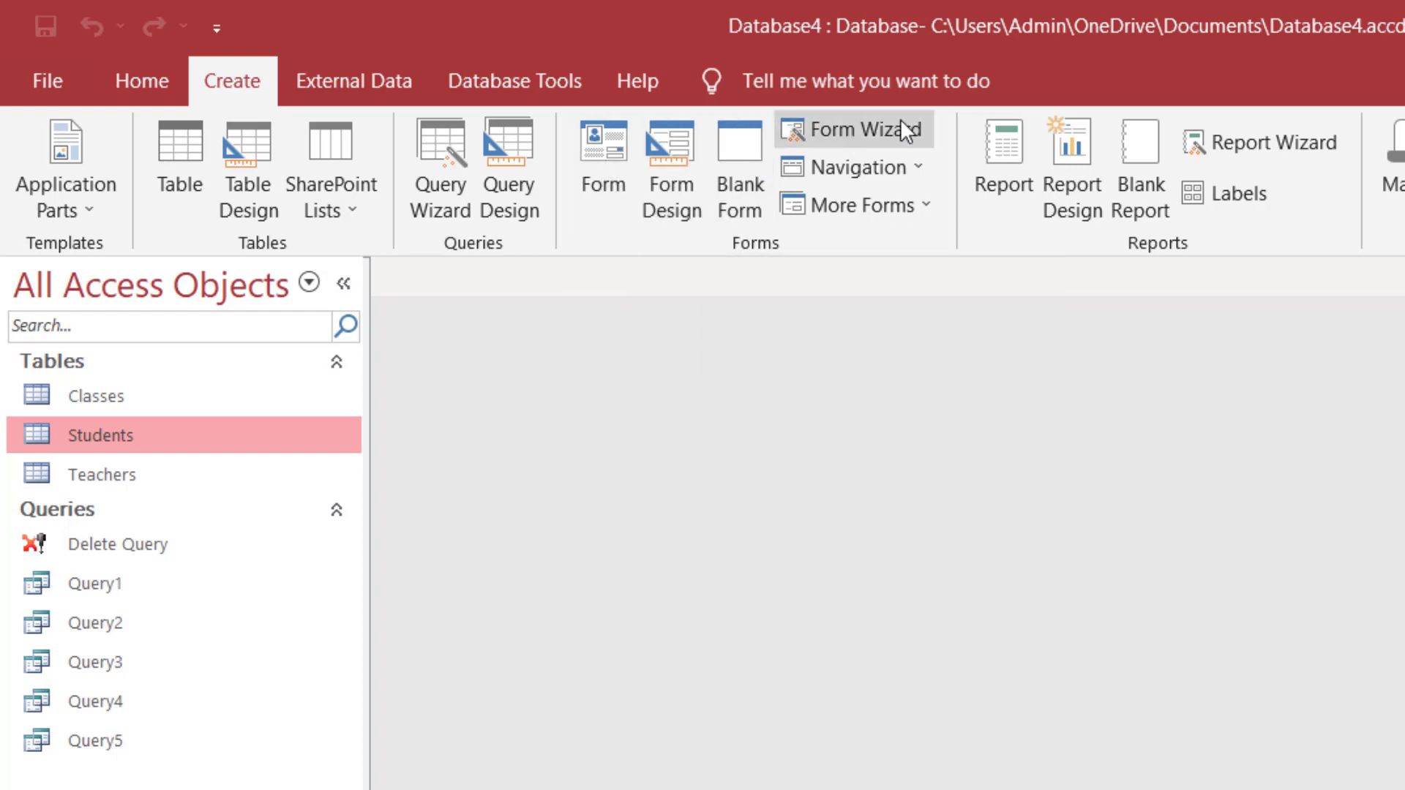
click(916, 167)
click(915, 166)
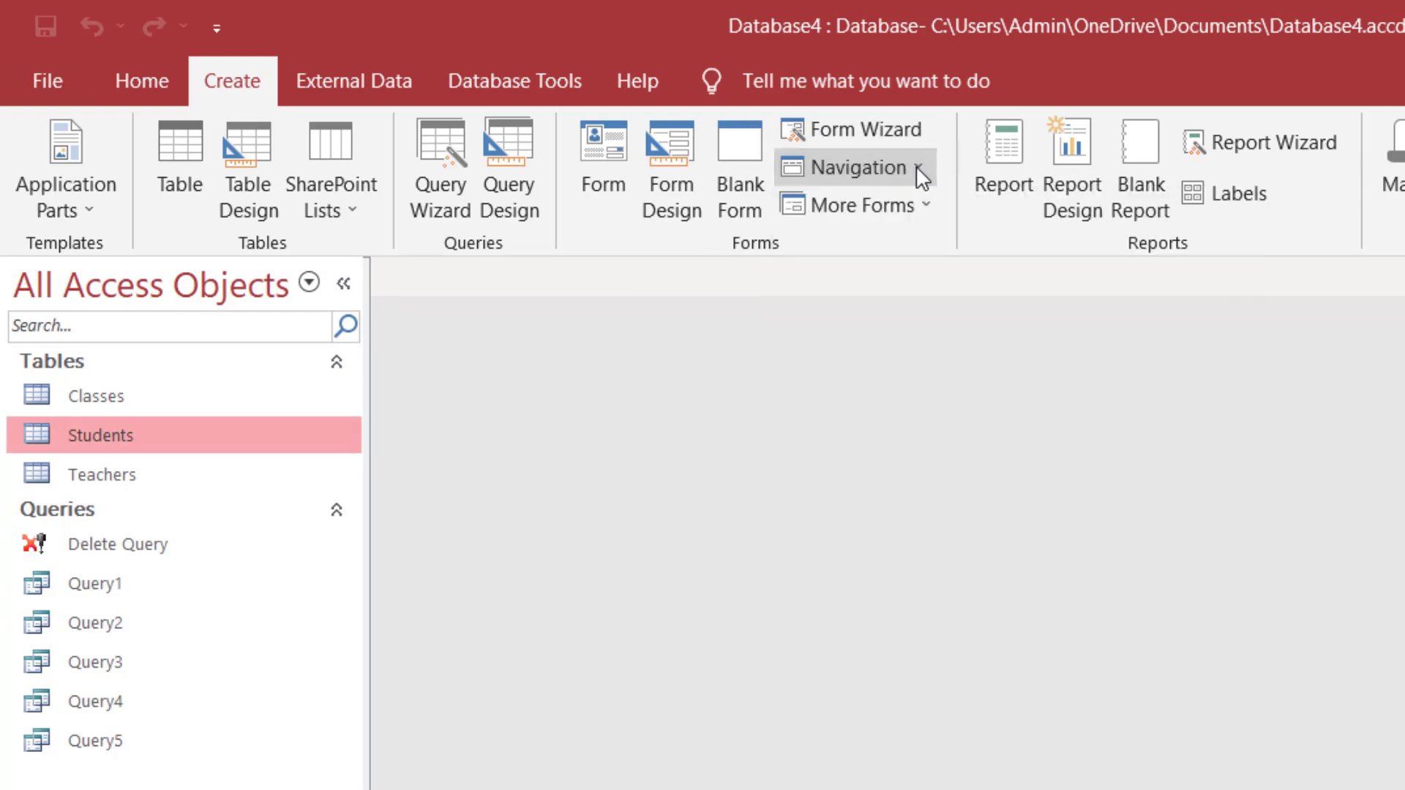
click(915, 205)
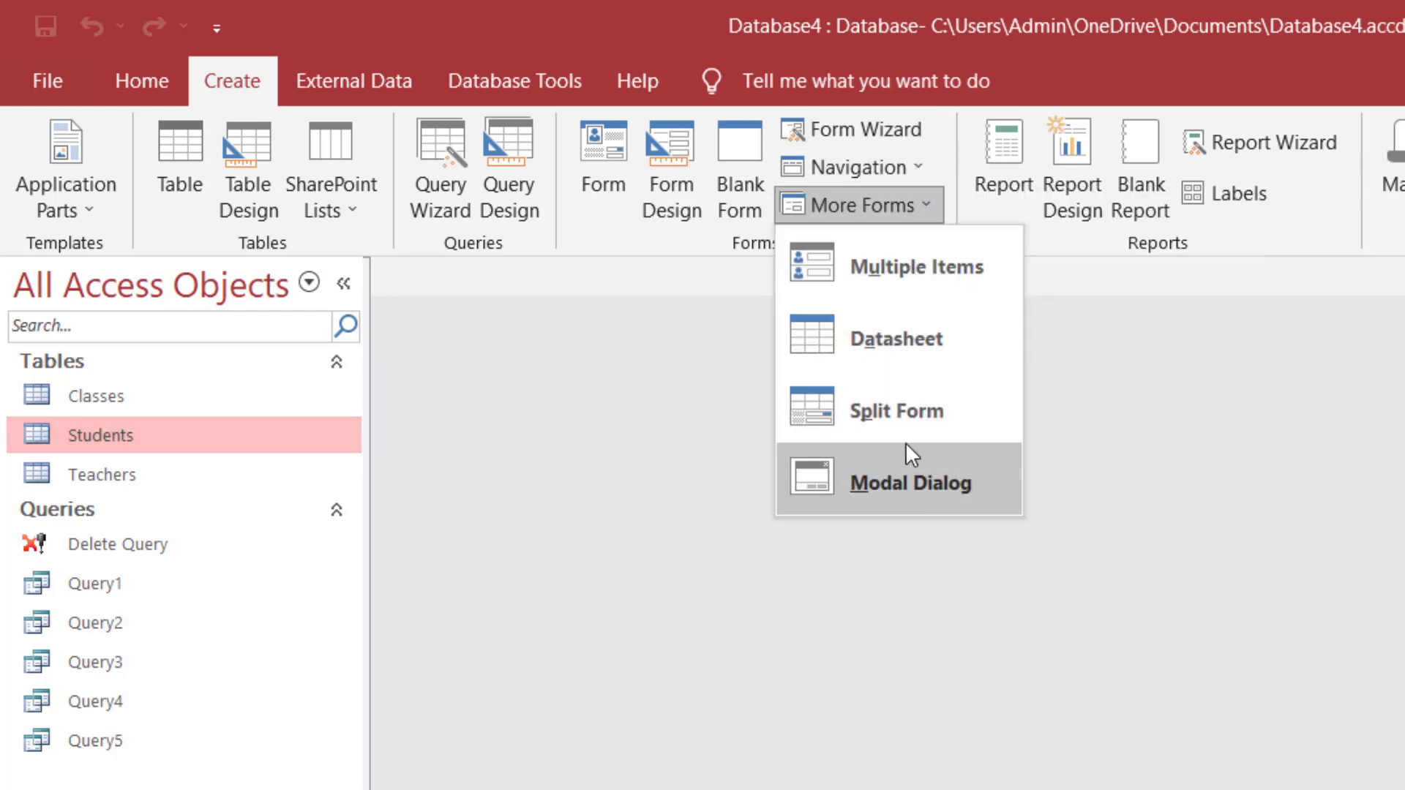
click(924, 197)
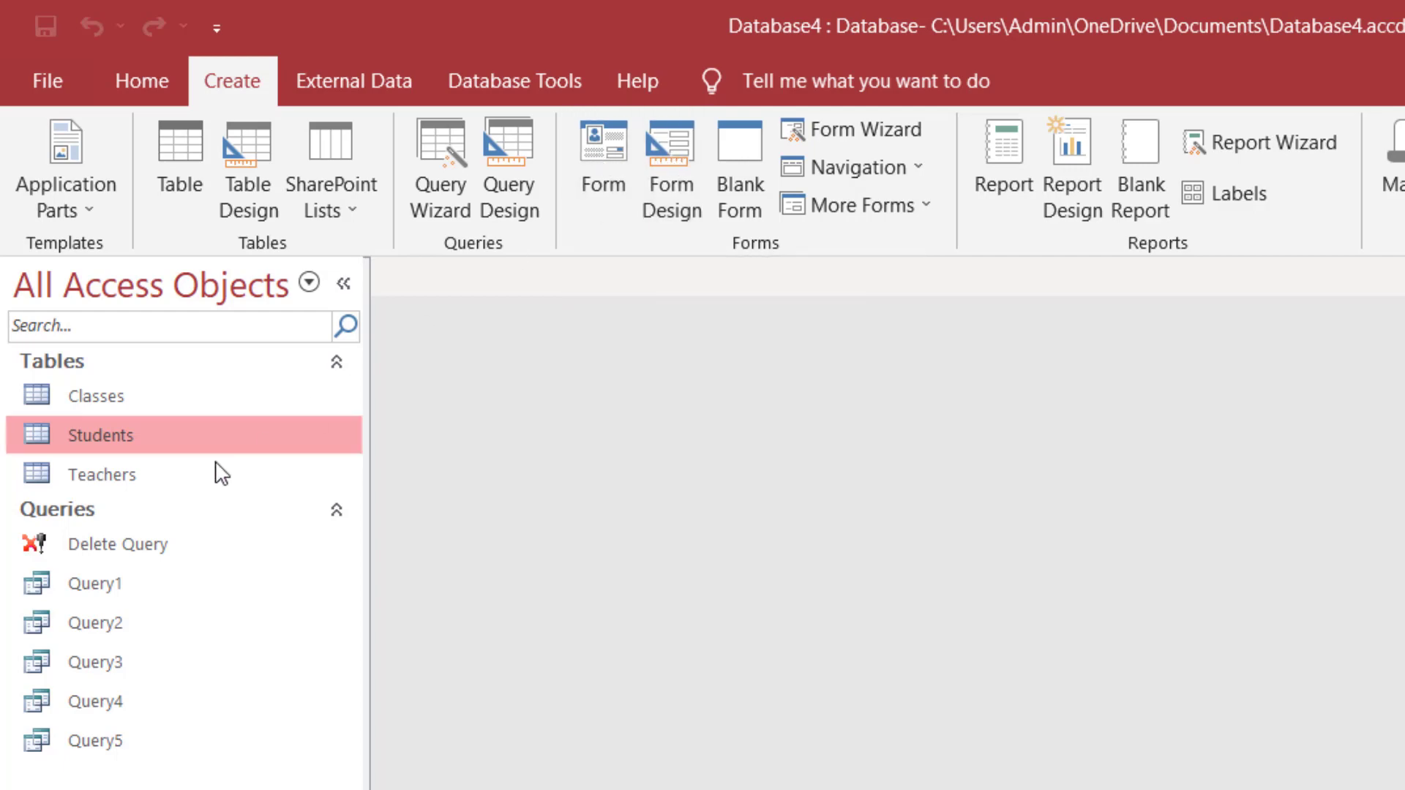
click(176, 472)
click(172, 410)
click(163, 439)
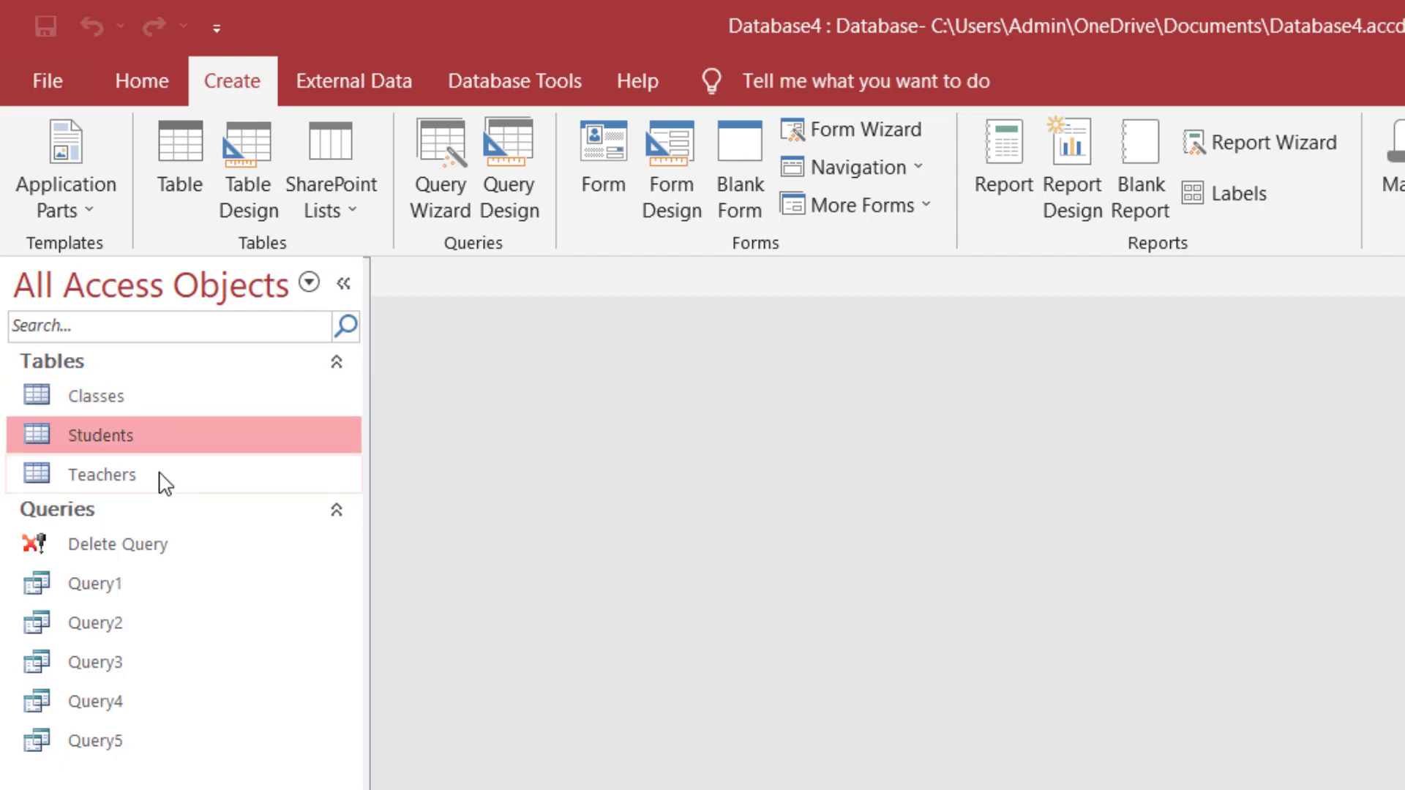
click(164, 475)
click(172, 433)
click(176, 403)
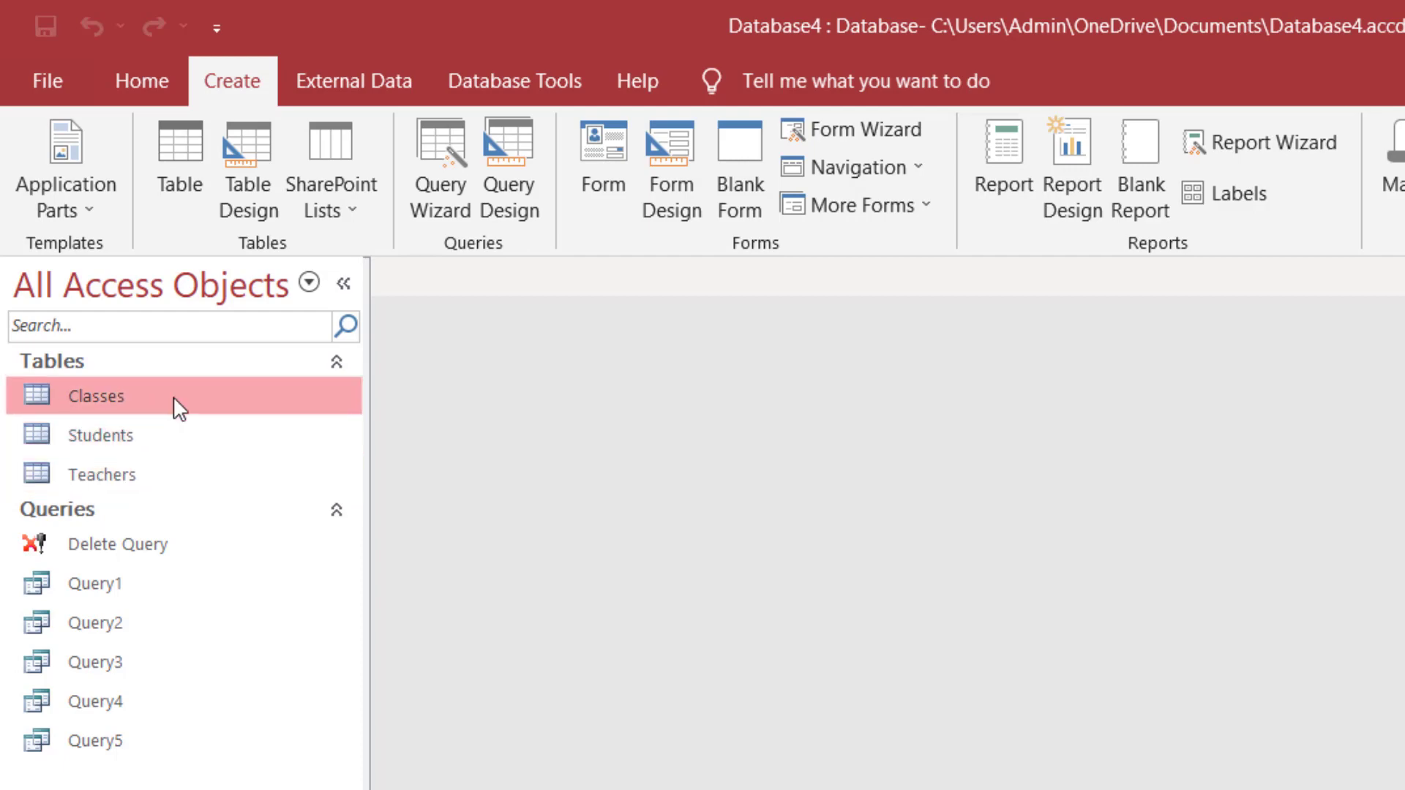
click(193, 445)
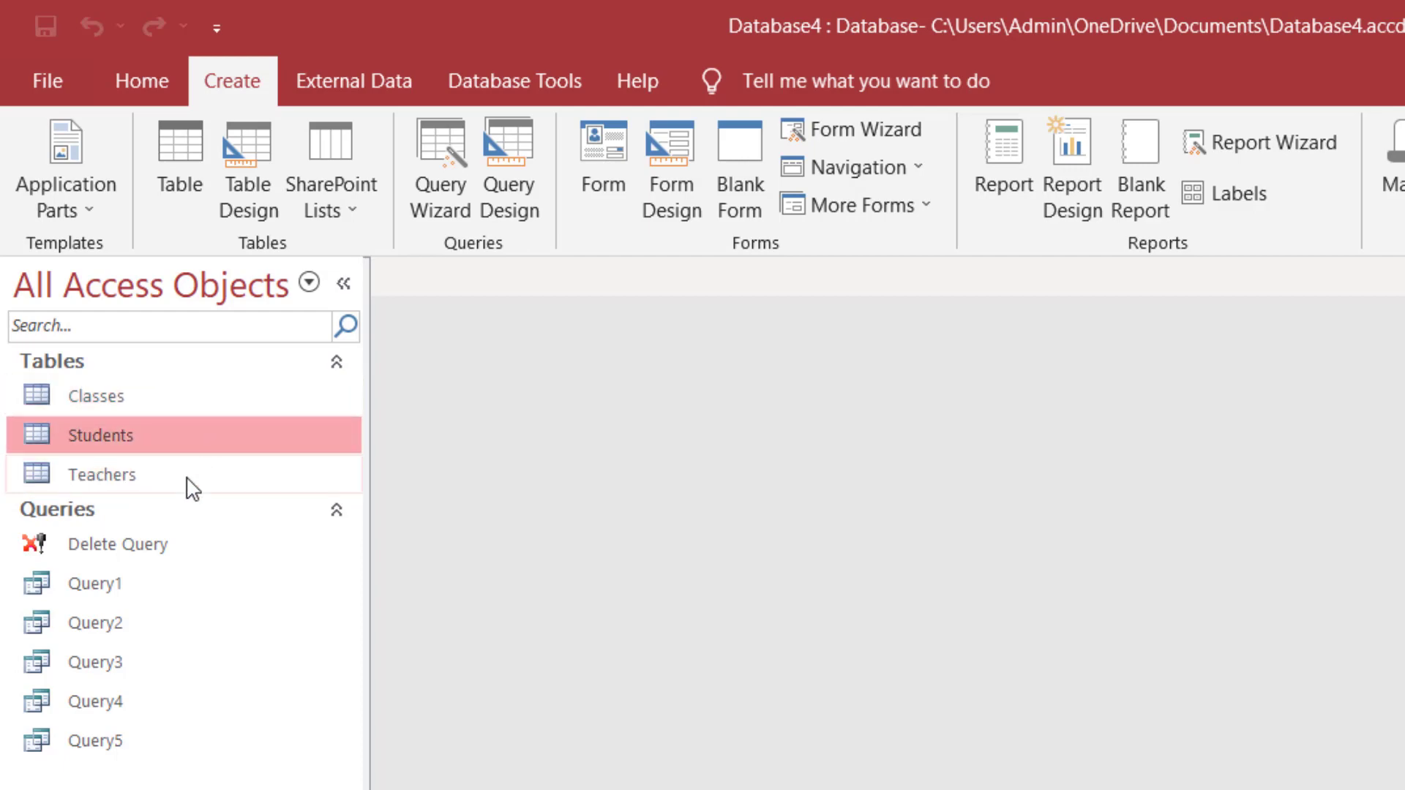
click(185, 482)
click(191, 439)
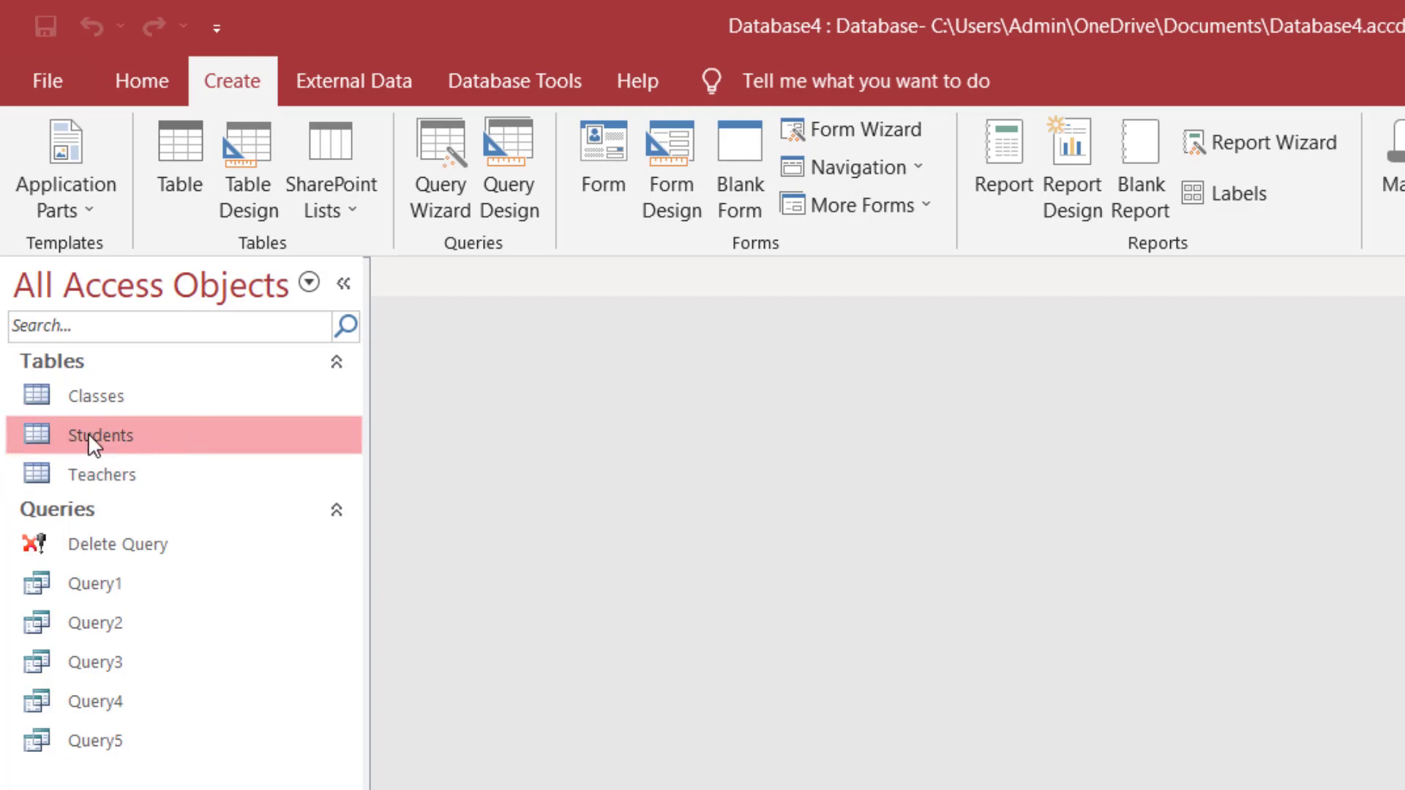
click(124, 403)
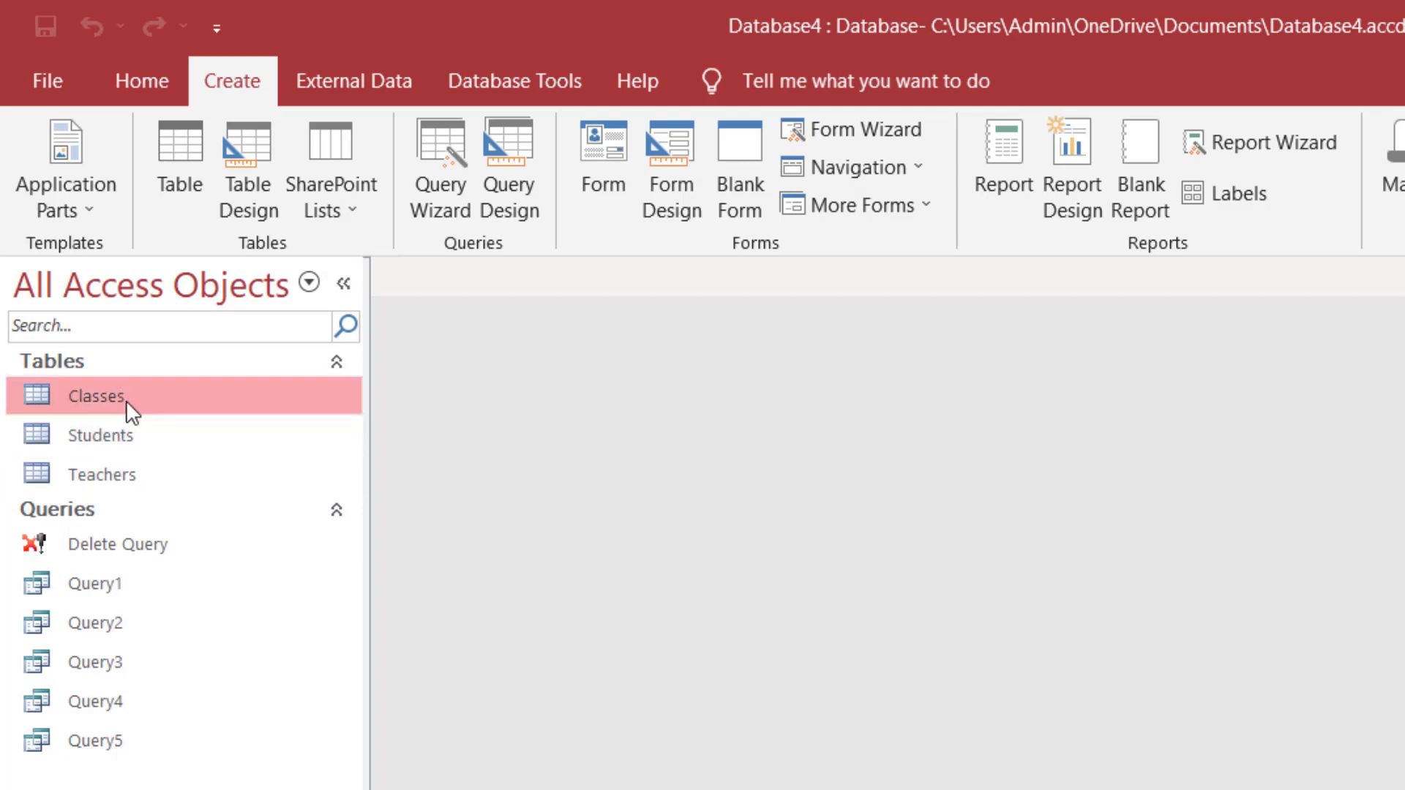
click(147, 477)
- Generate a form automatically from the Students table
click(161, 438)
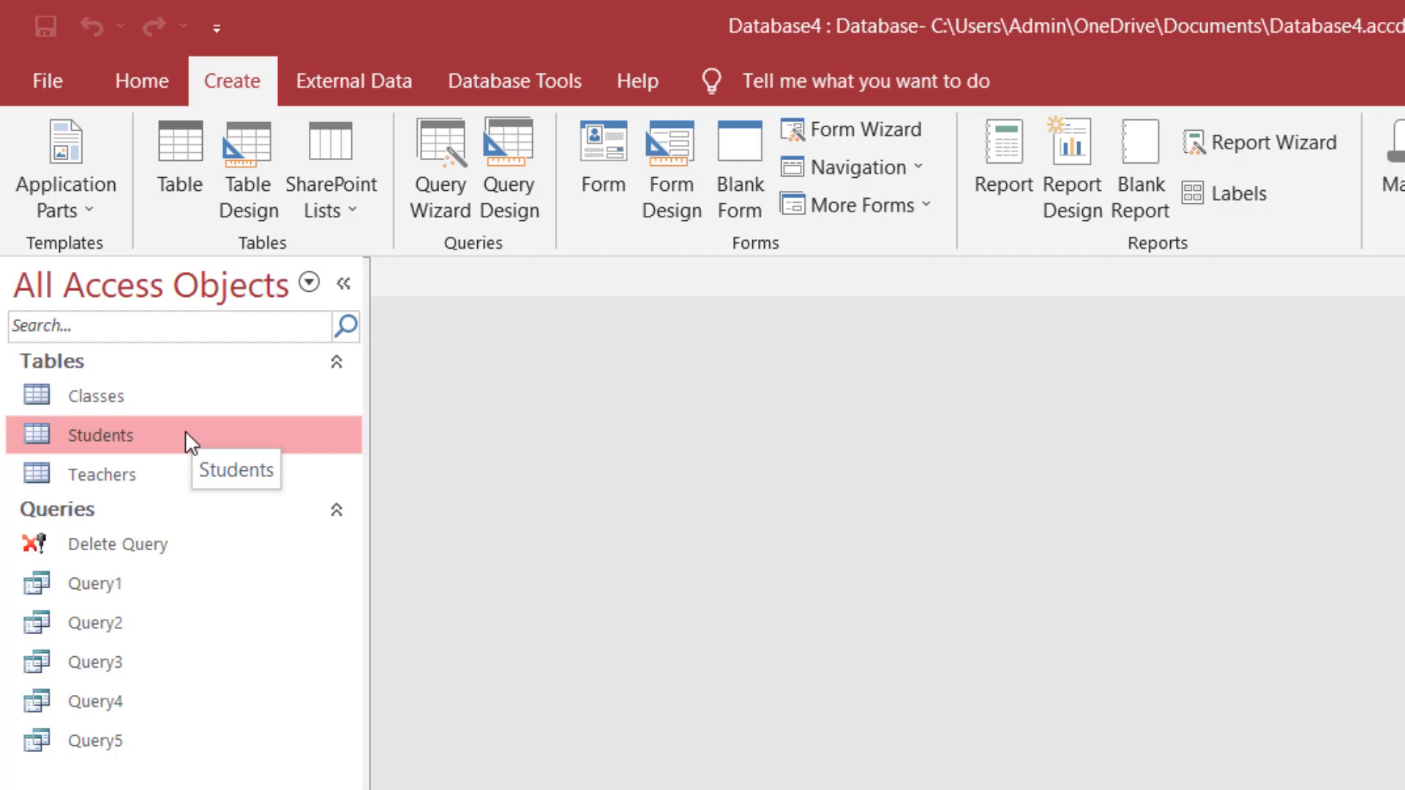
click(608, 149)
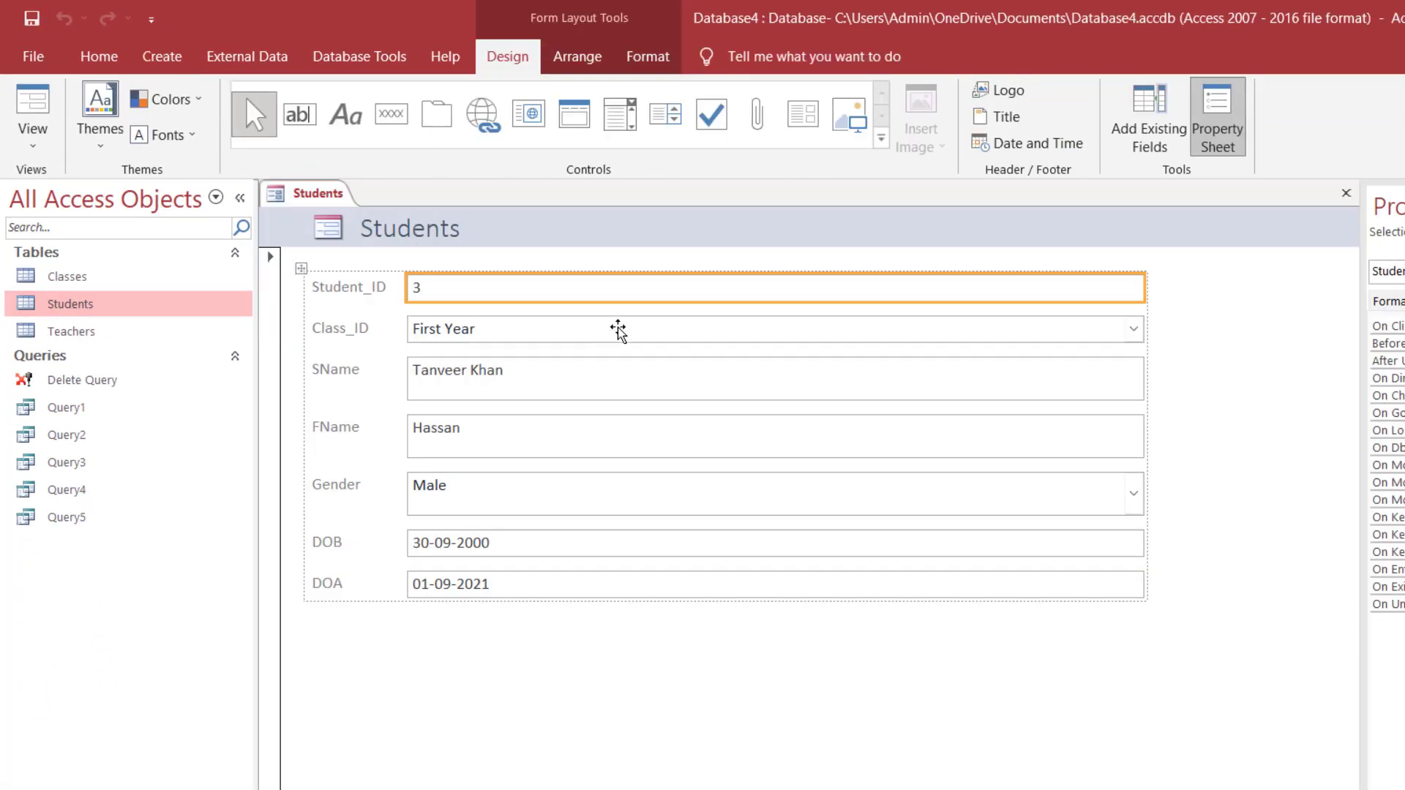
- Try to open the Students table in Design View, decline read-only access, and close the Students form without saving
right_click(109, 306)
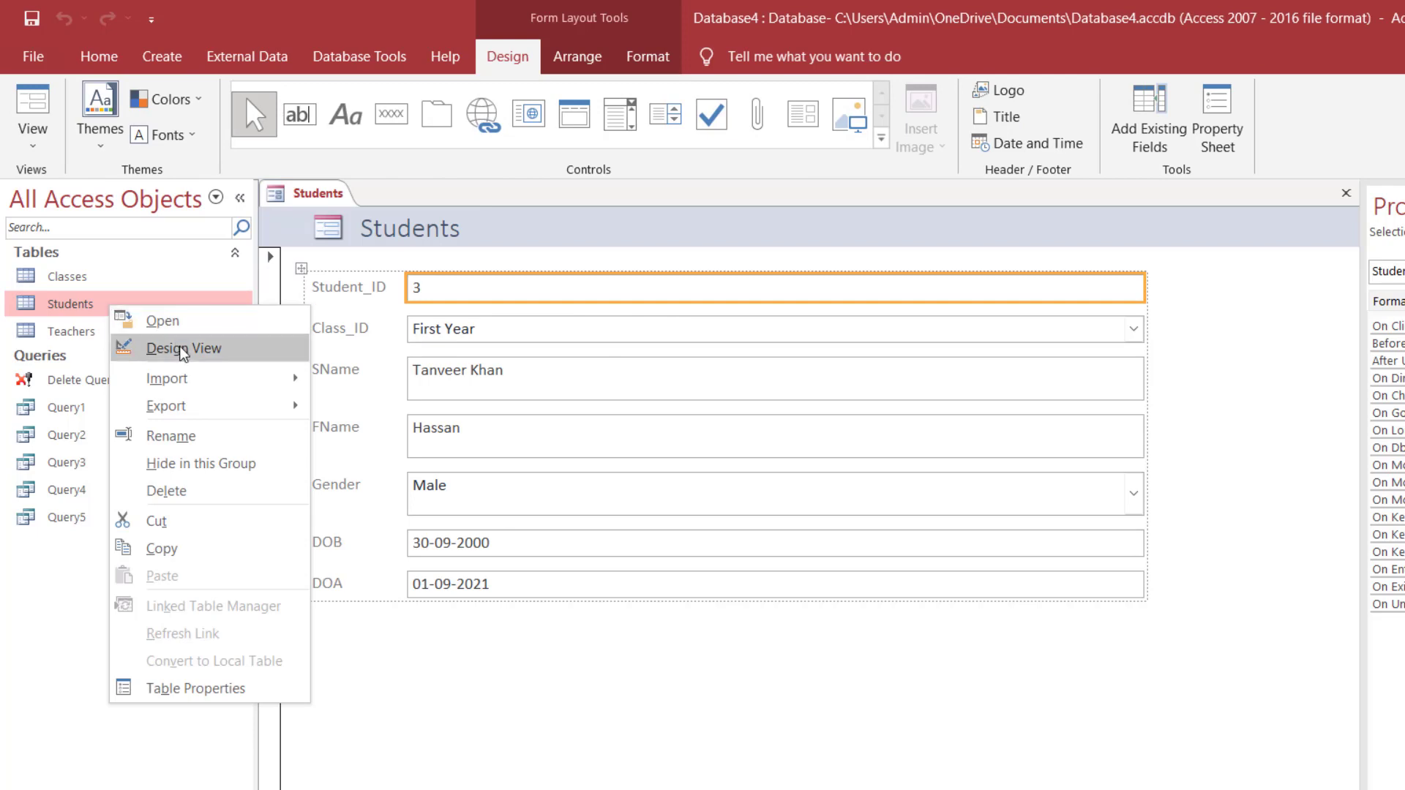
click(128, 347)
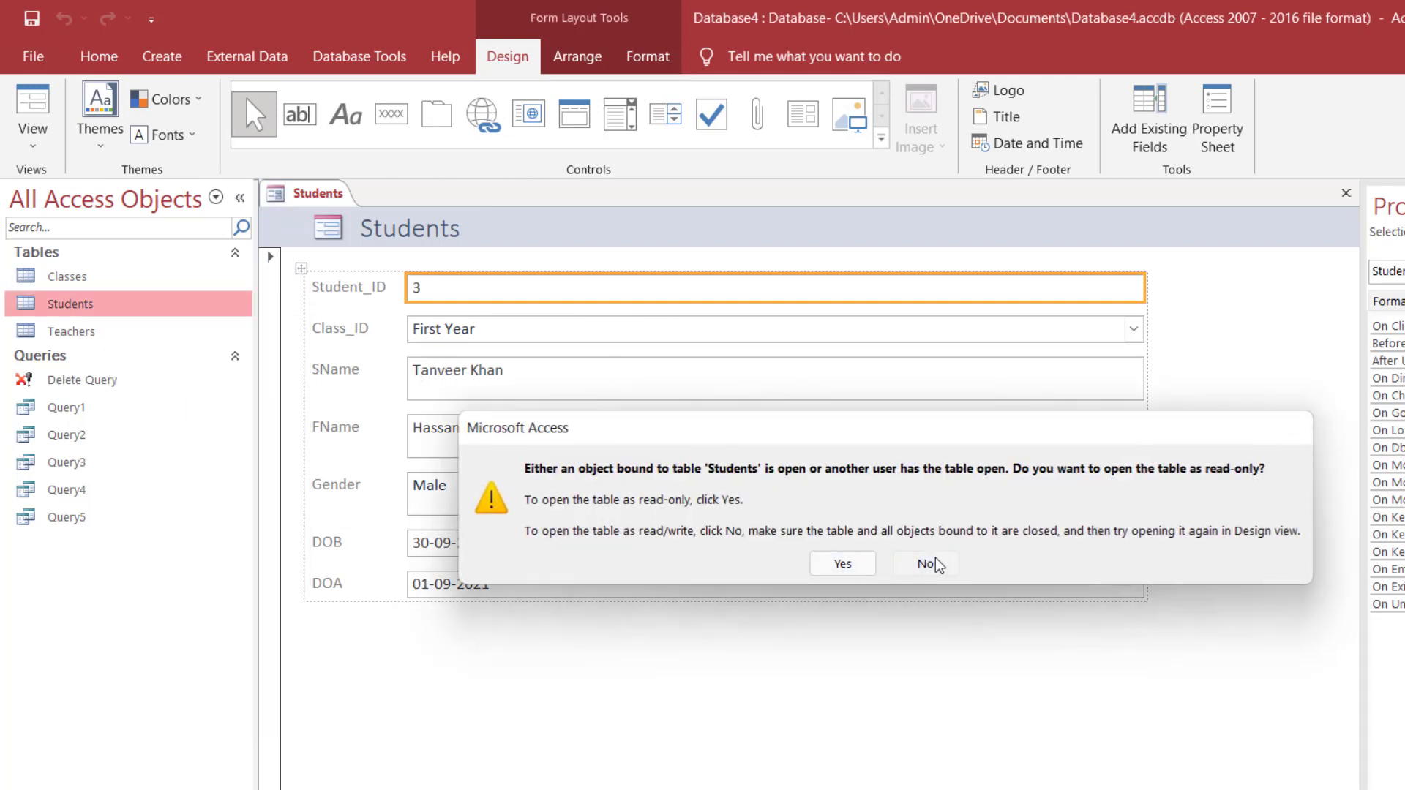
click(925, 564)
click(1346, 193)
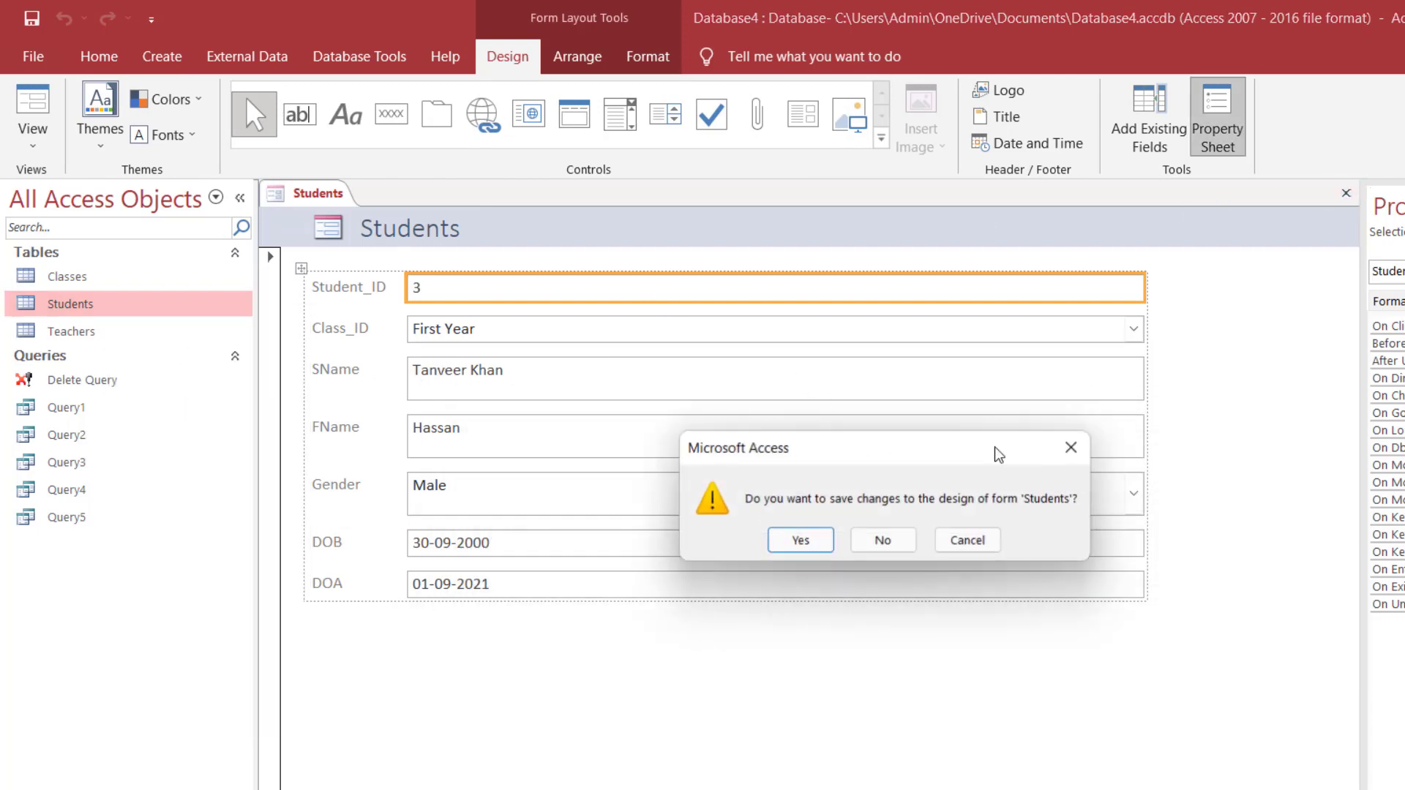
click(883, 541)
- Open the Students table in Design View, review its fields from Student_ID to DOA, and close it
right_click(173, 305)
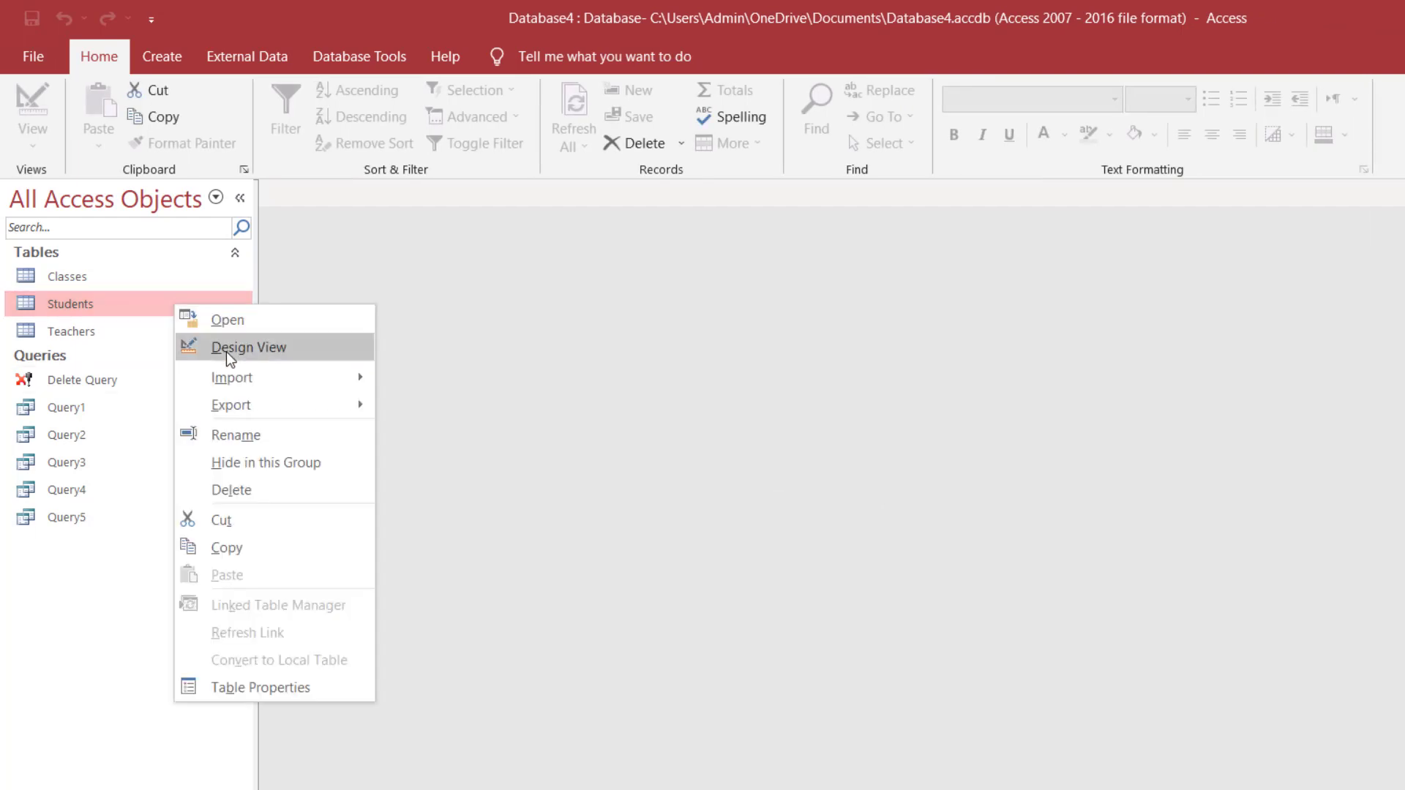
click(234, 345)
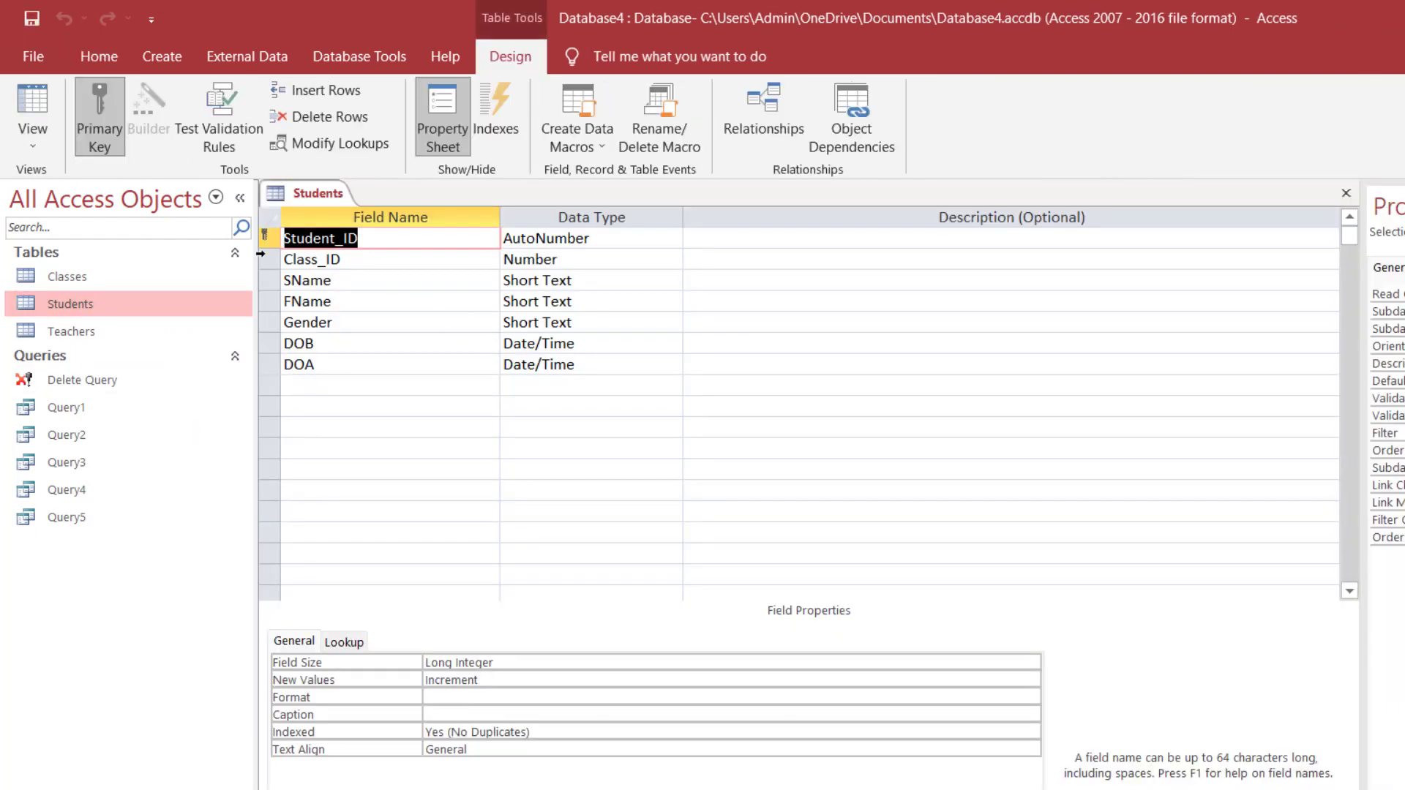
drag(267, 236, 269, 366)
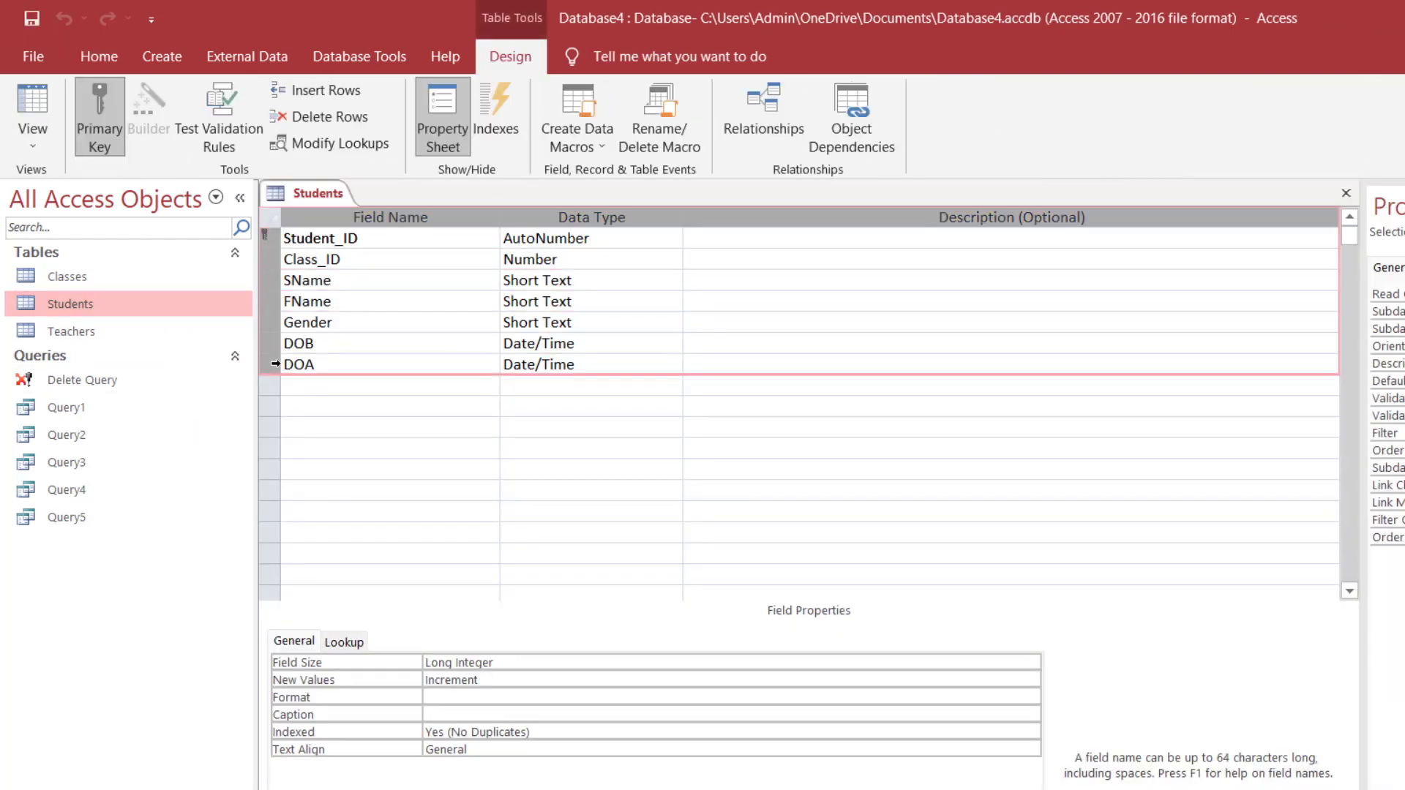
click(314, 364)
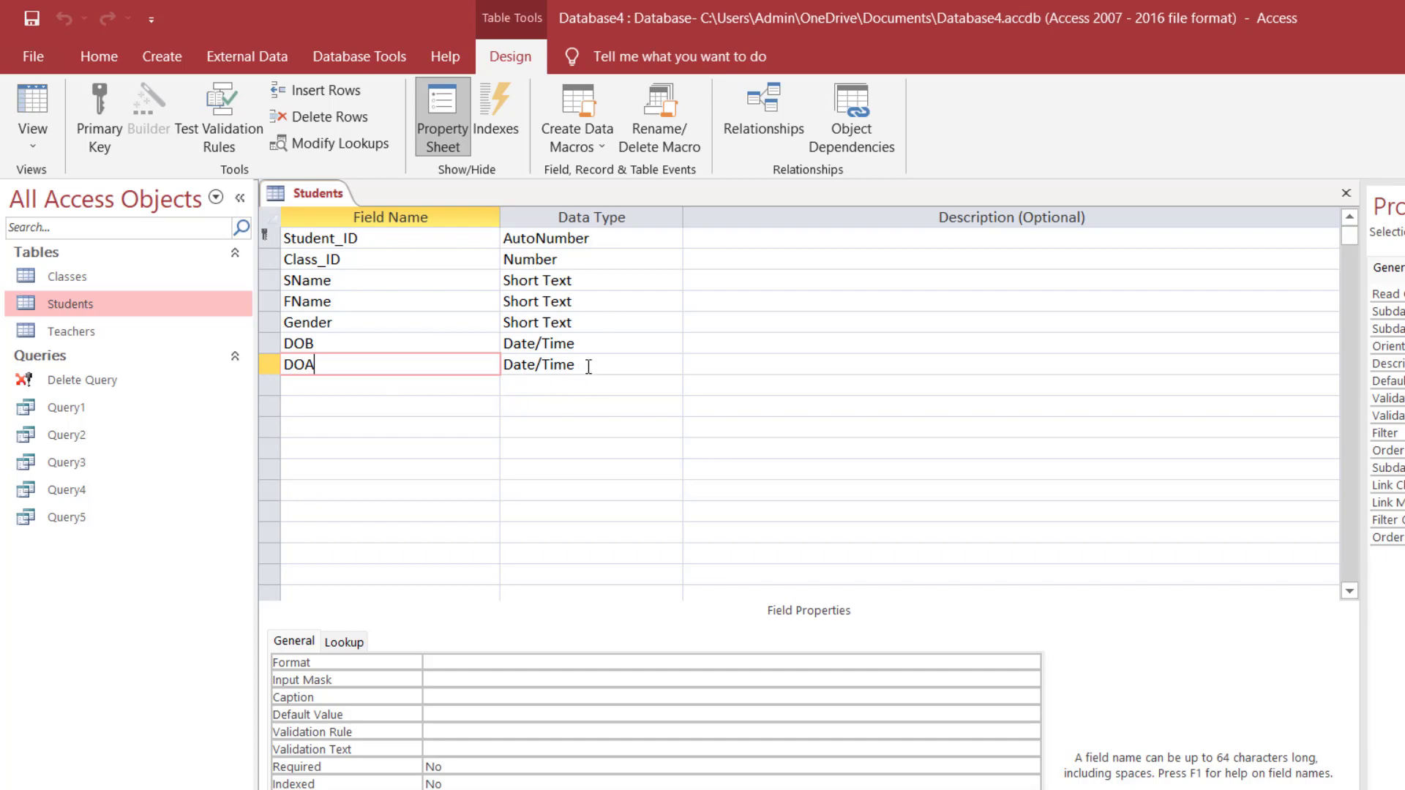
click(1345, 193)
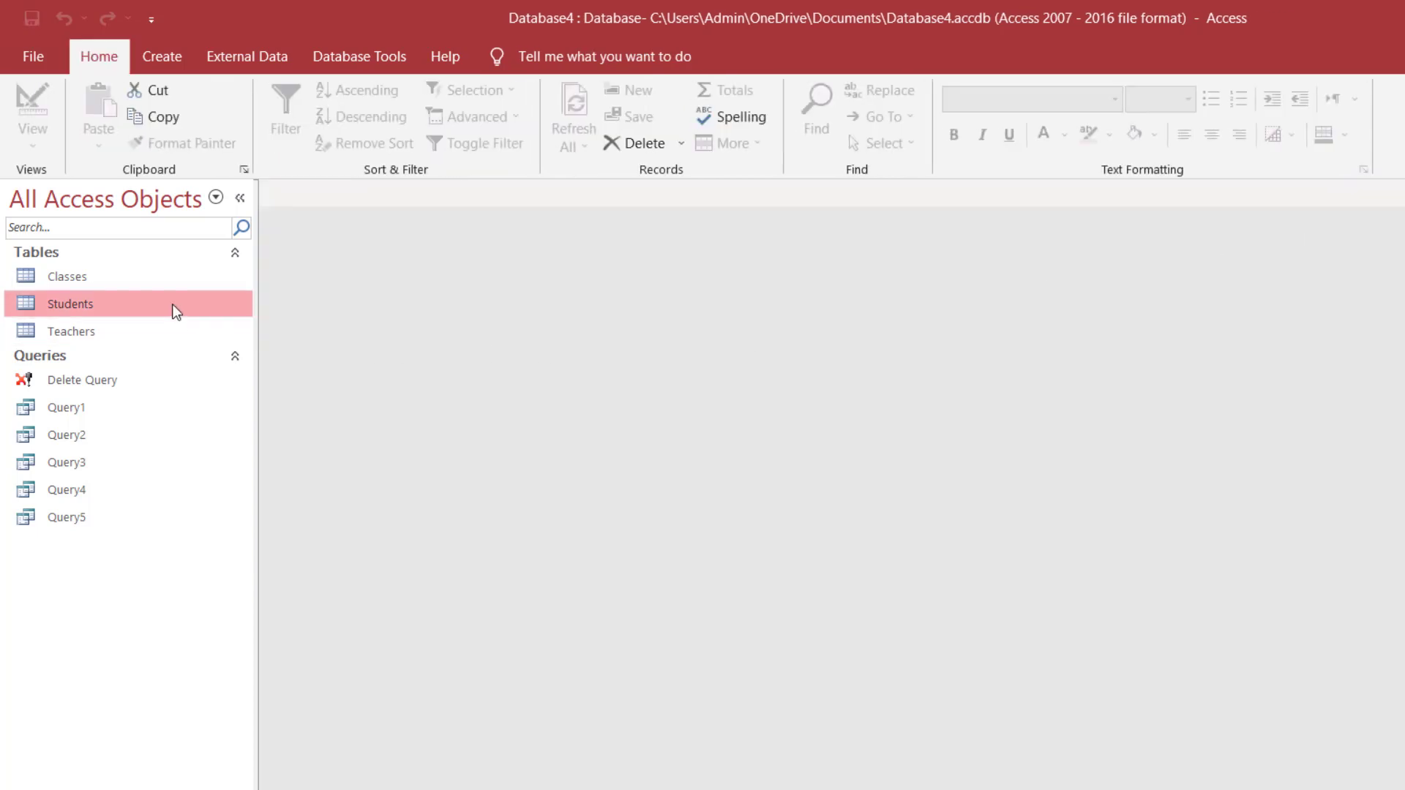
- Create a basic form from the selected Students table again
click(187, 57)
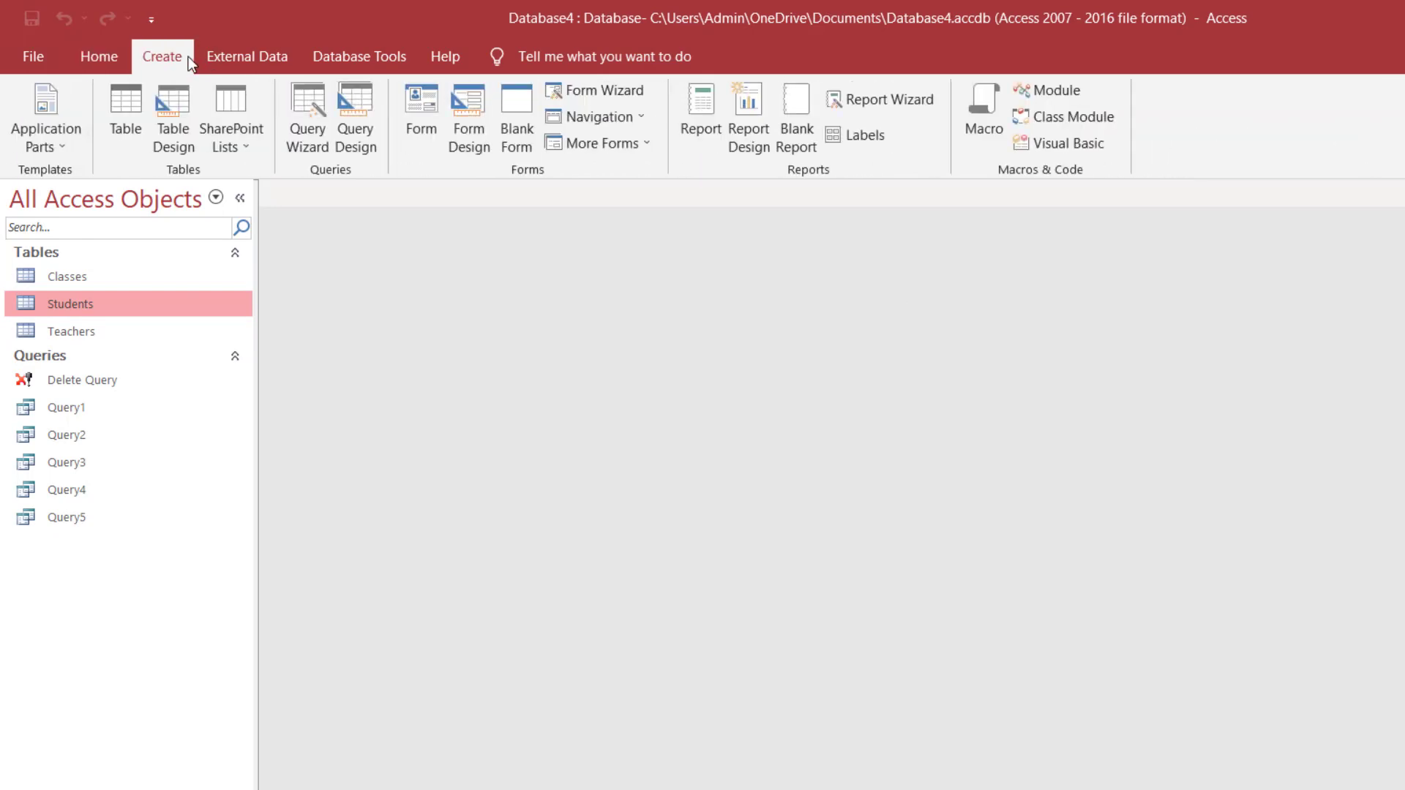
click(419, 109)
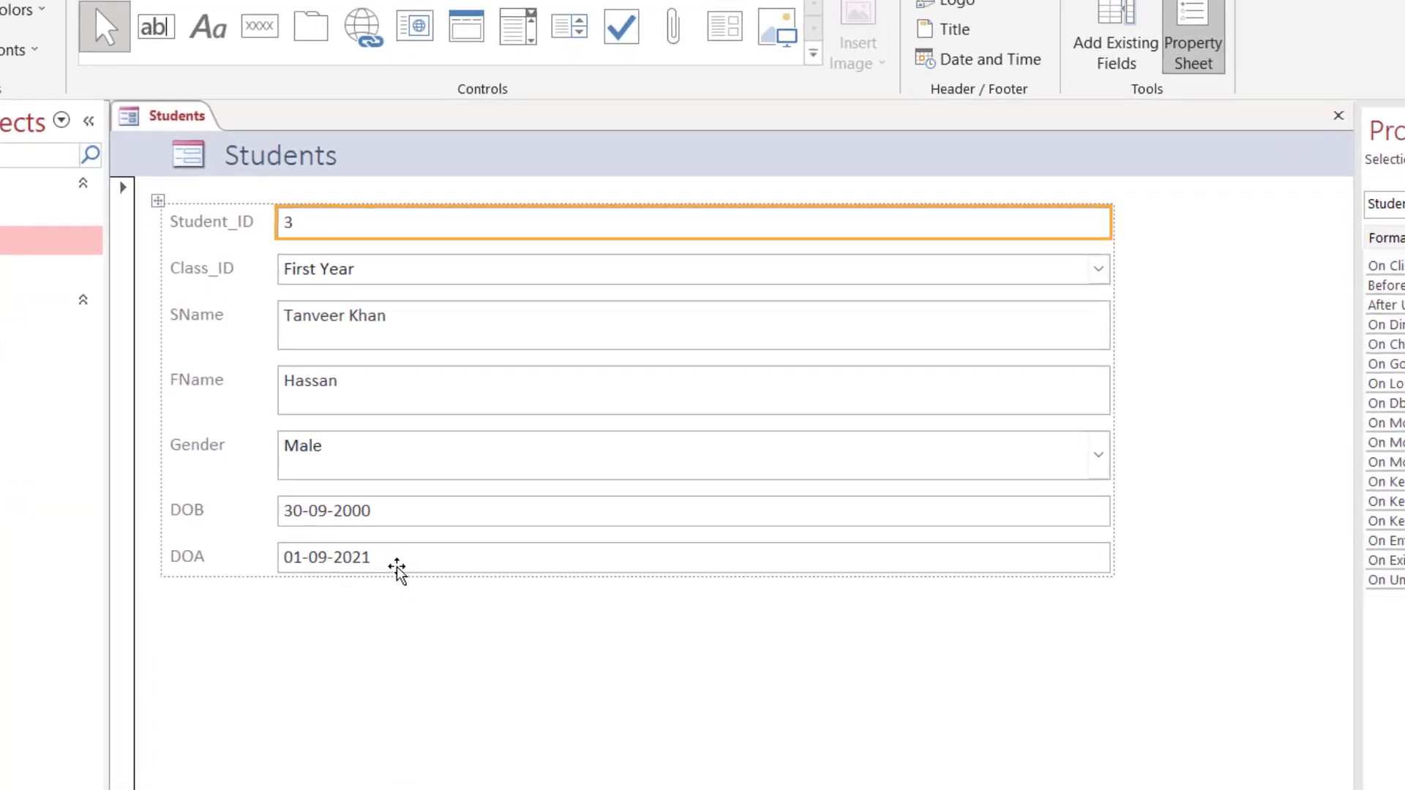
- Examine how the Students form pairs labels with data controls, checking DOA, DOB, Student_ID, Class_ID and SName
click(354, 552)
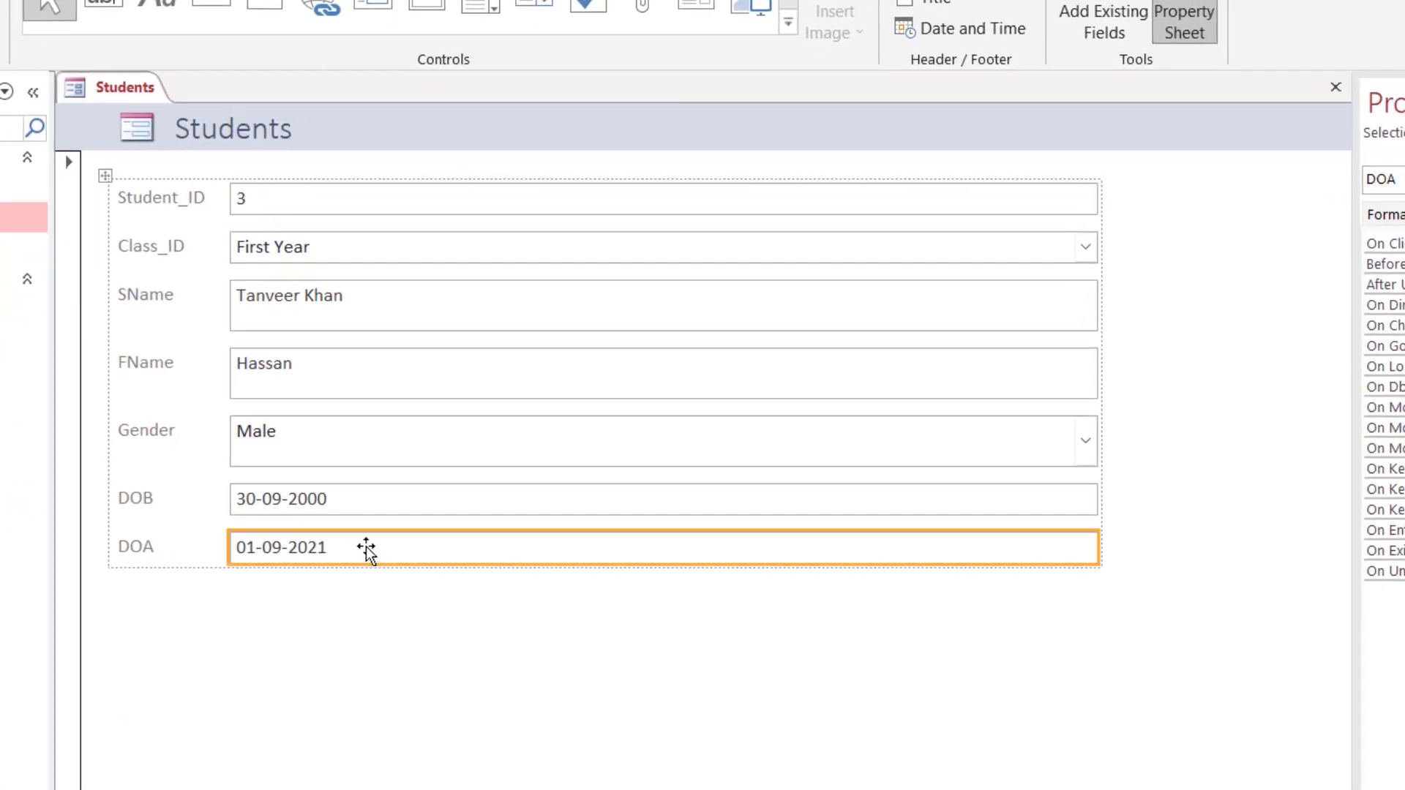
click(161, 549)
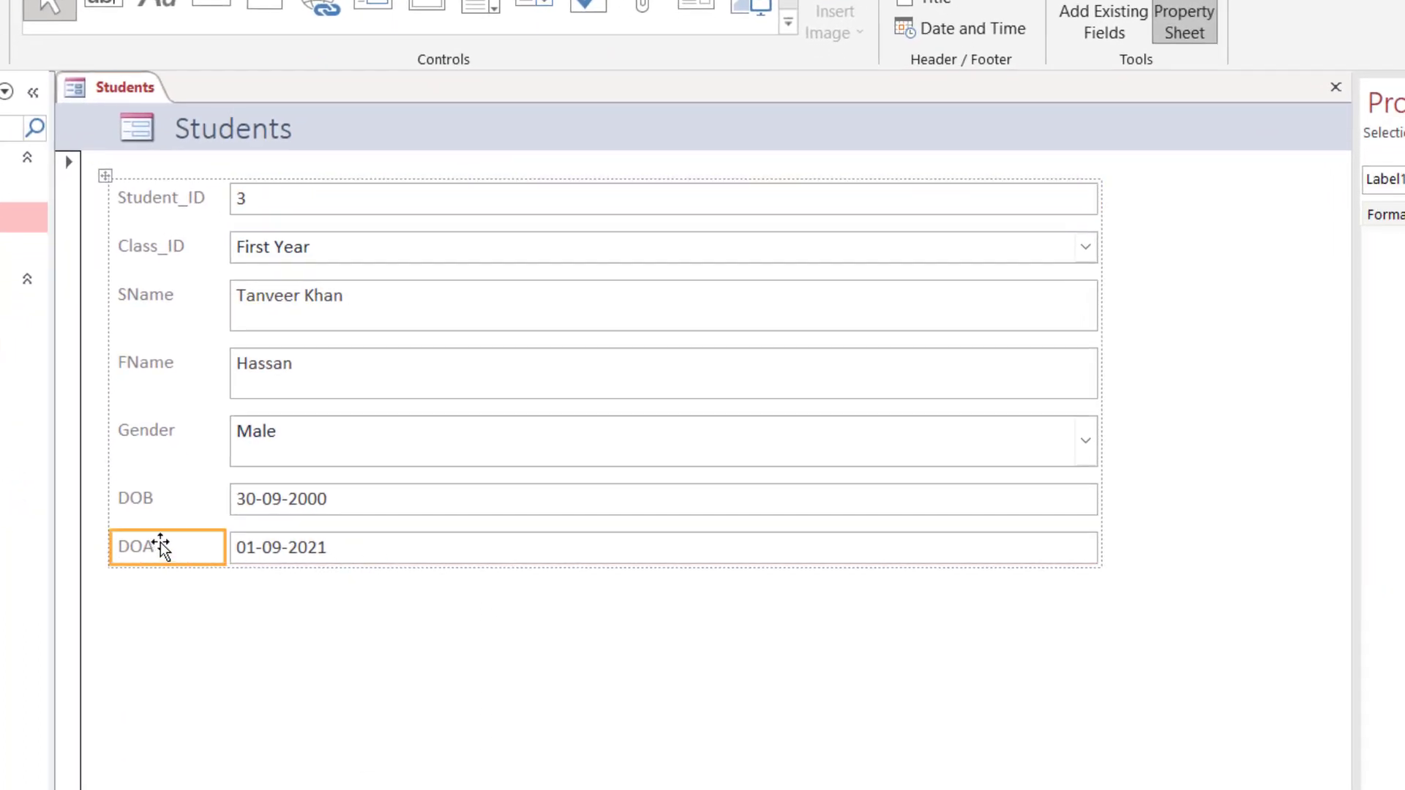
click(164, 493)
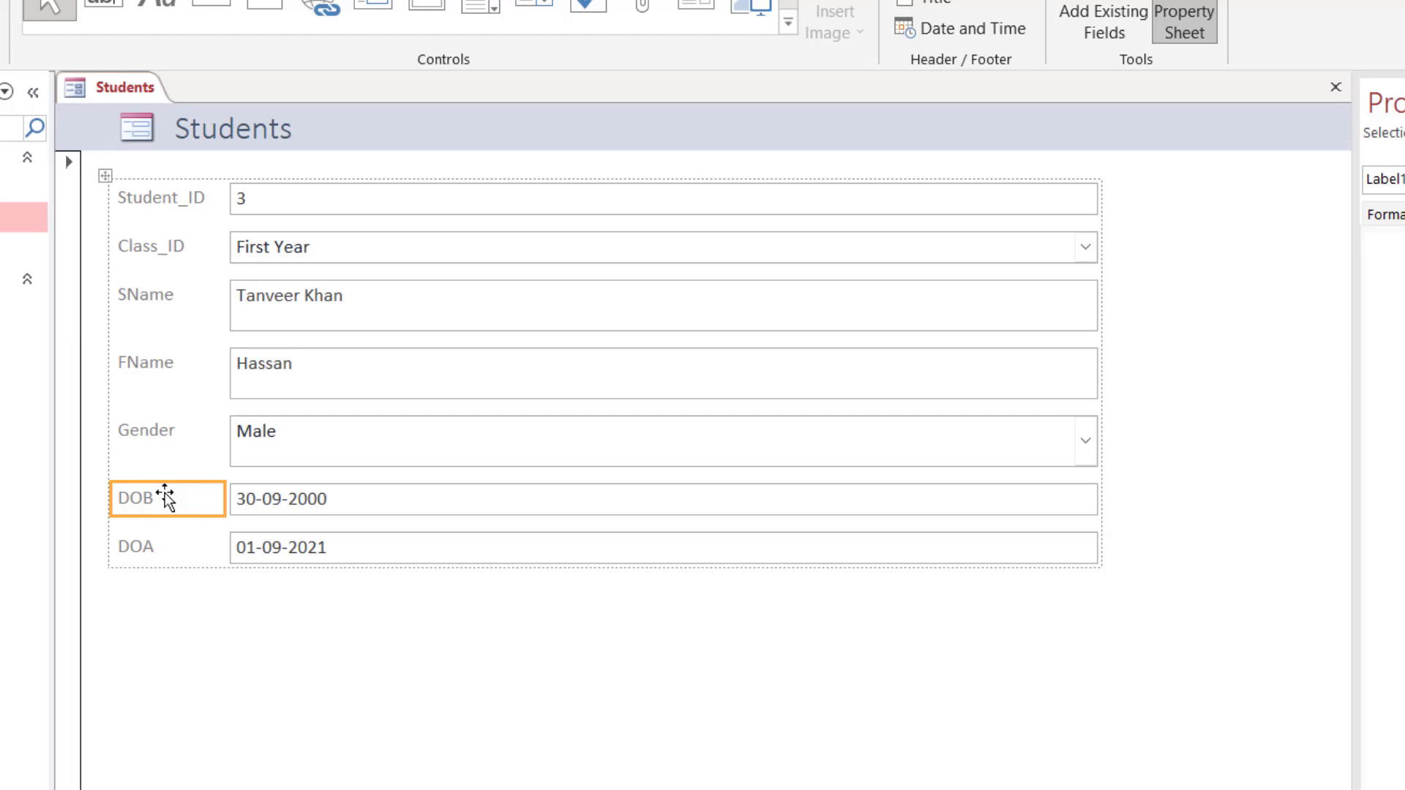
click(359, 202)
click(157, 198)
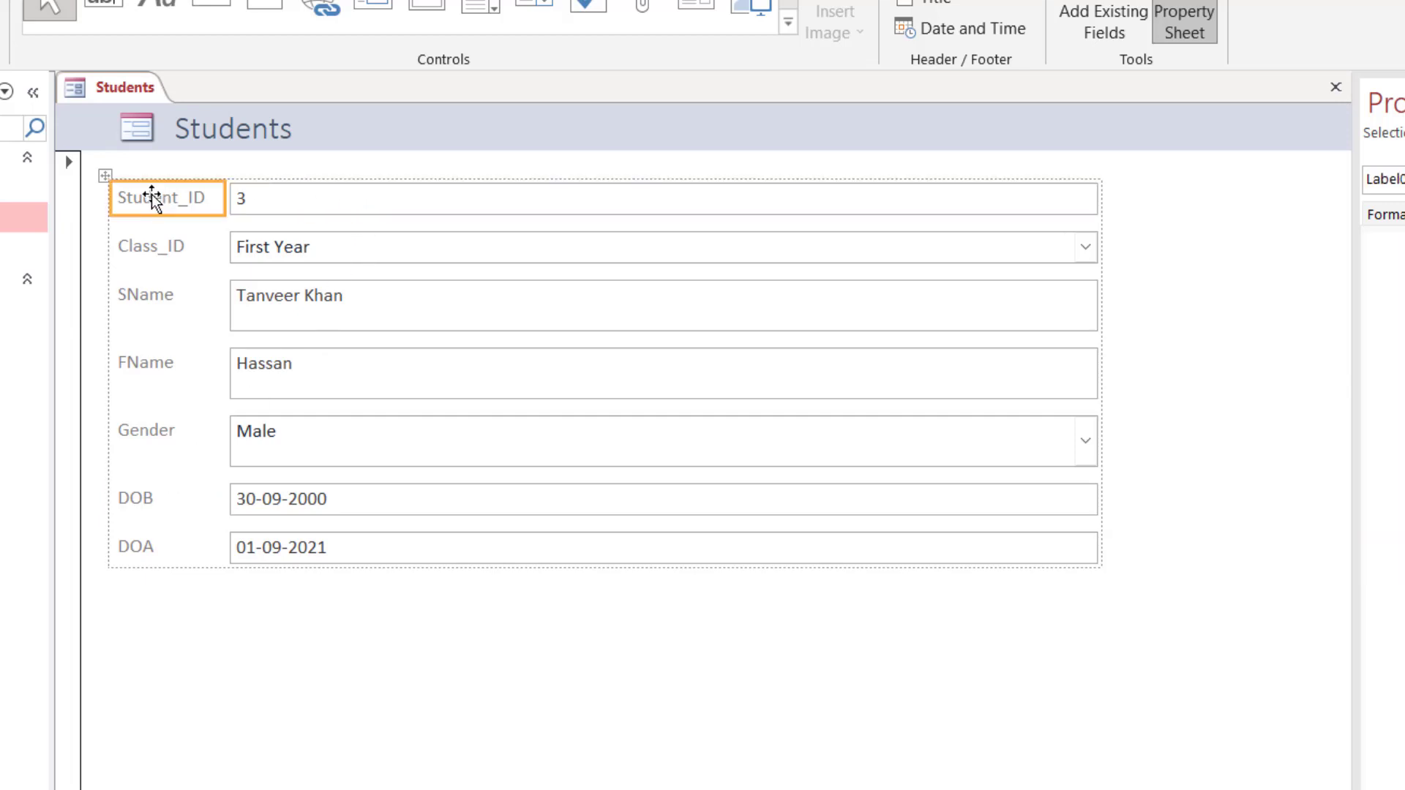
click(432, 196)
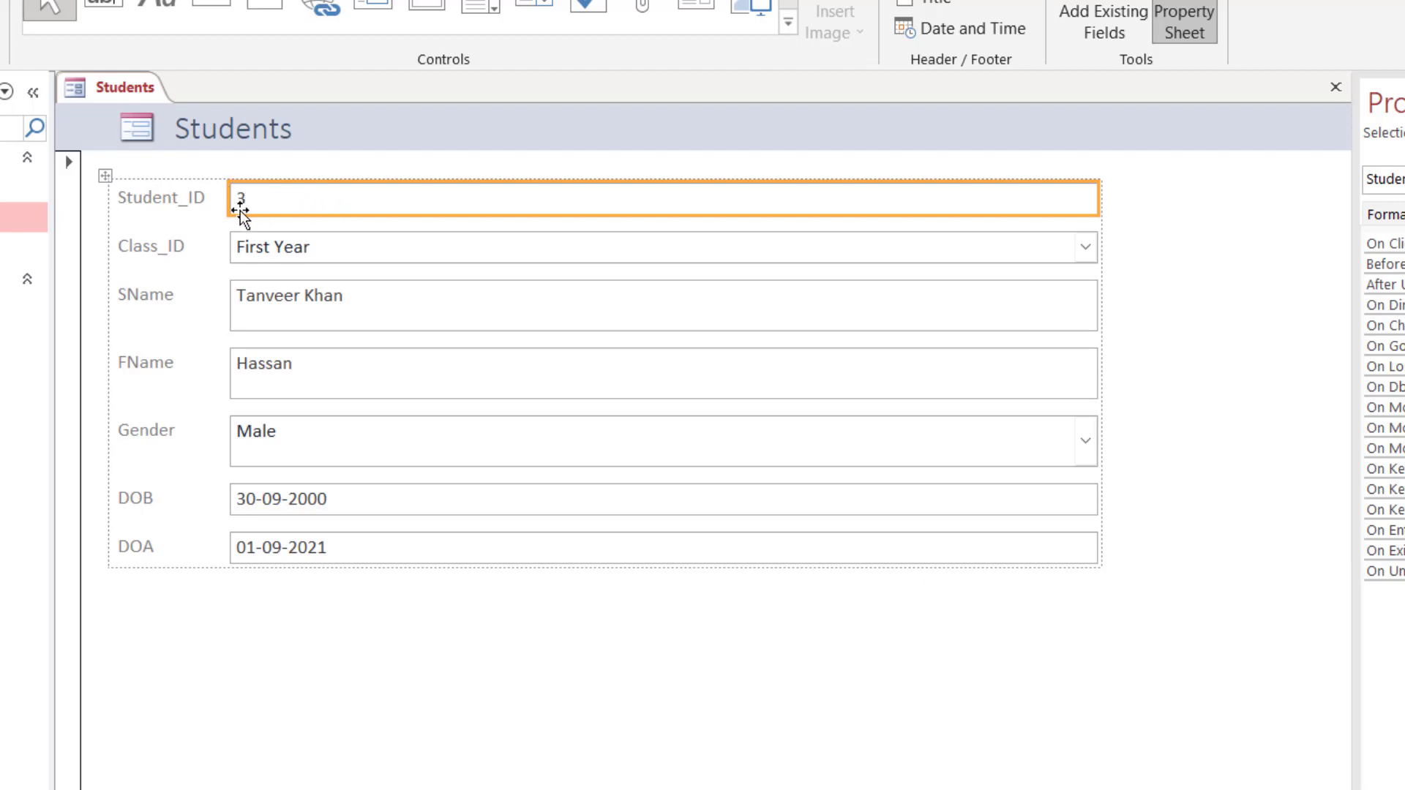
click(143, 200)
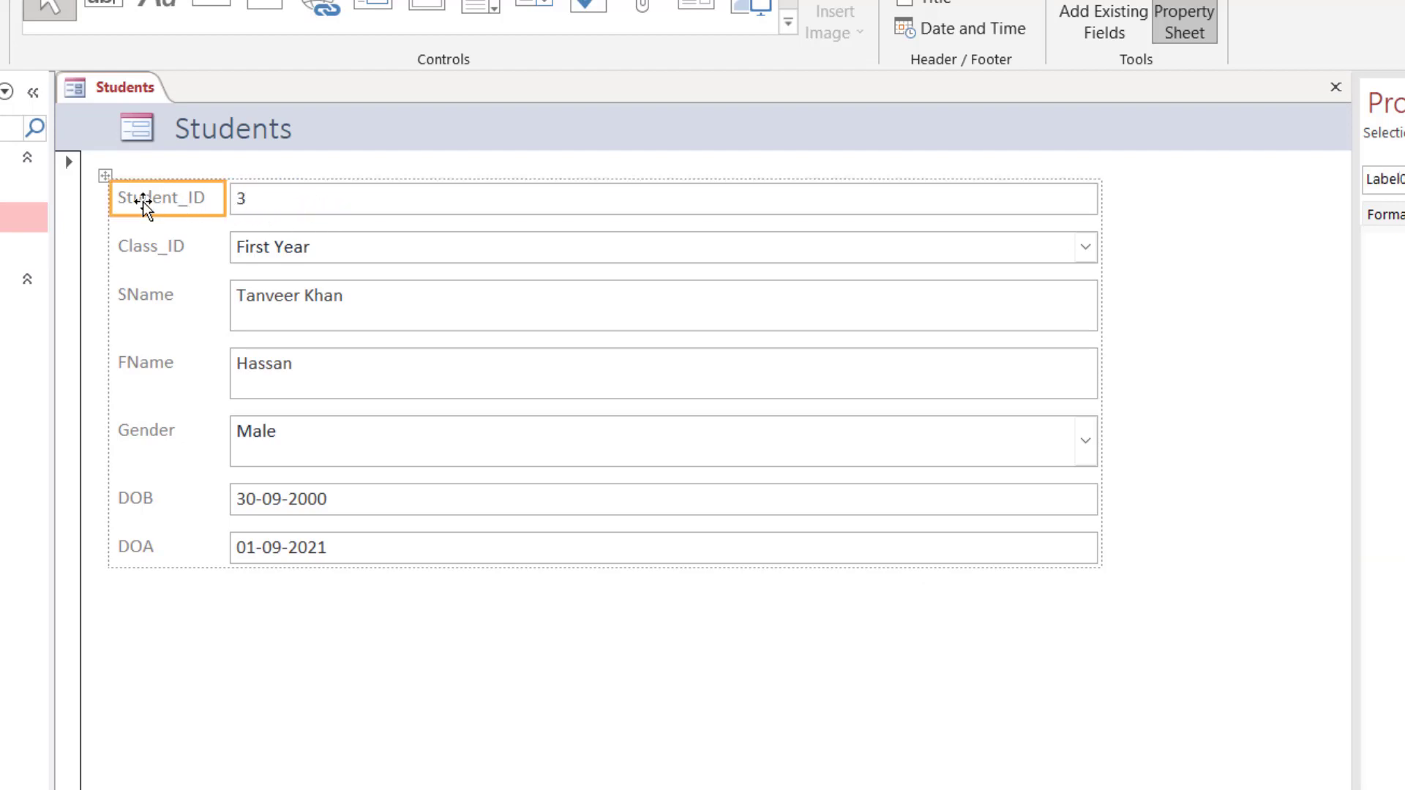
click(144, 244)
click(363, 255)
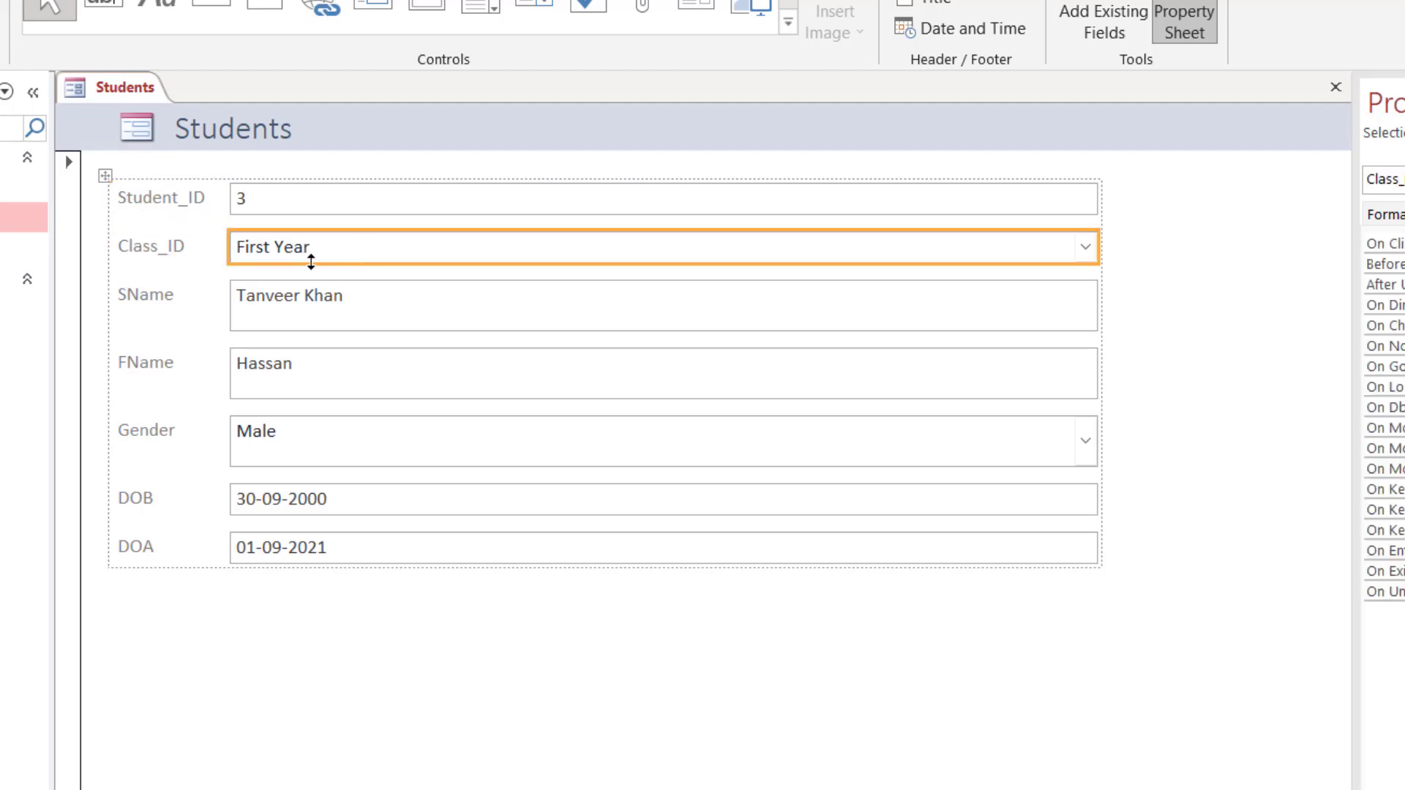
click(150, 308)
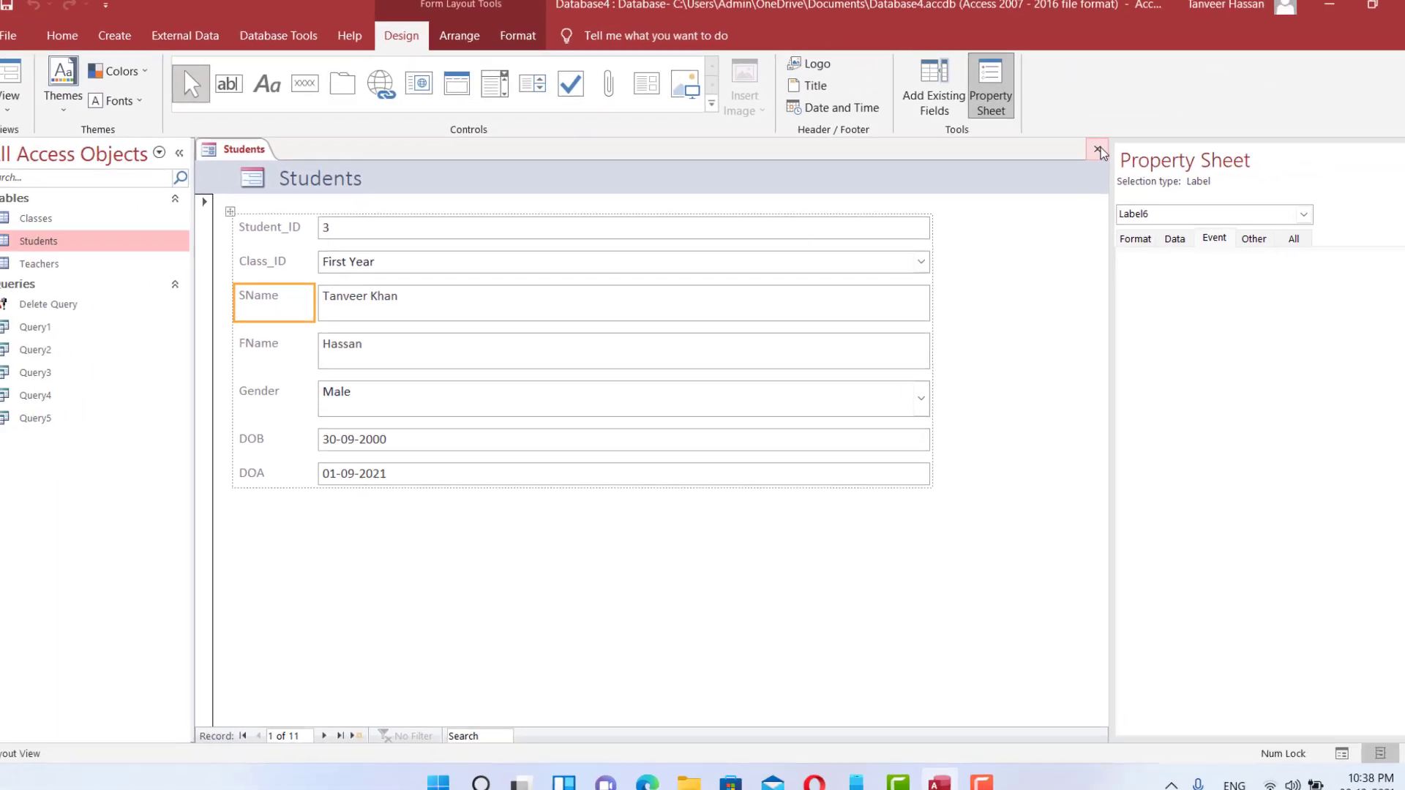
- Close the Students form without saving it and open the Students table in Design View
click(1335, 87)
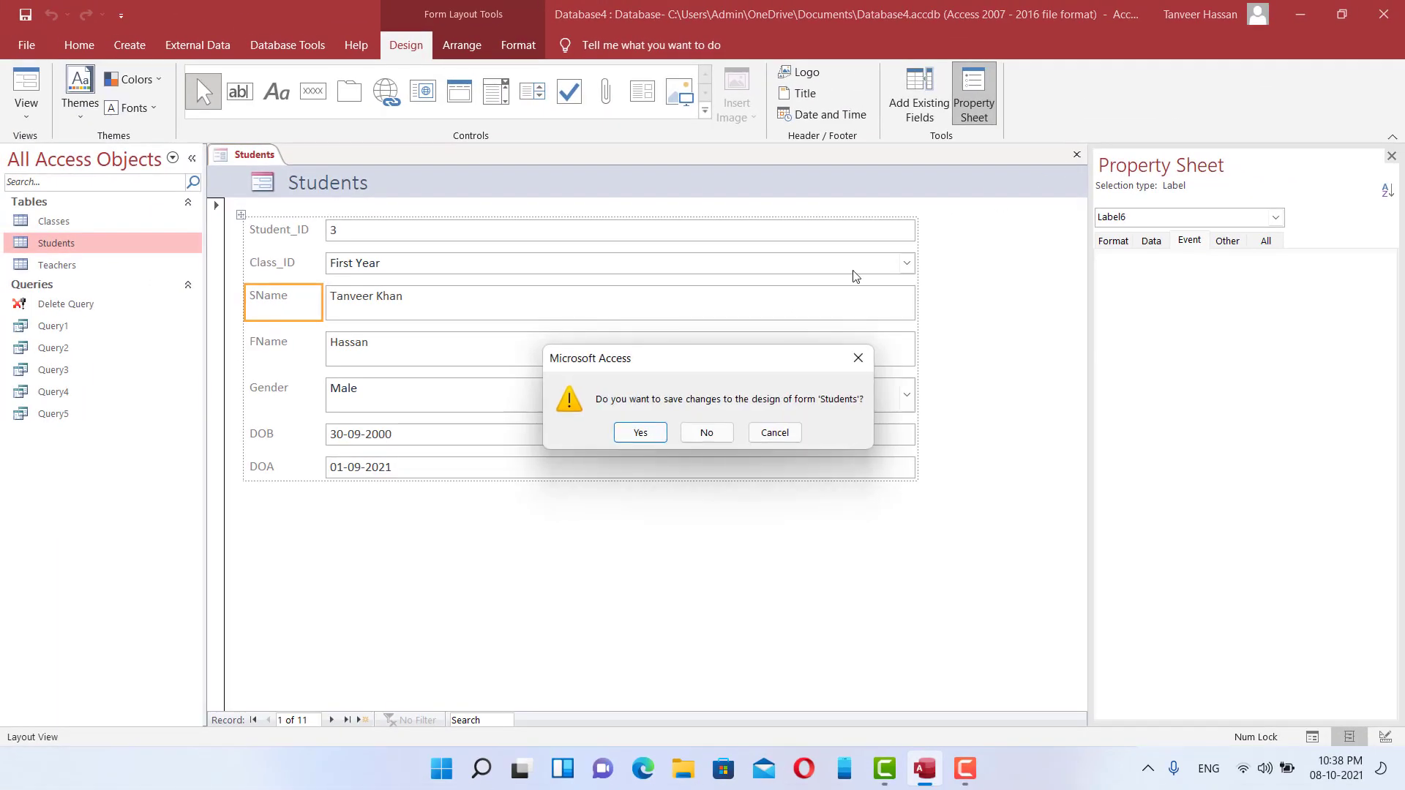
click(706, 433)
right_click(139, 244)
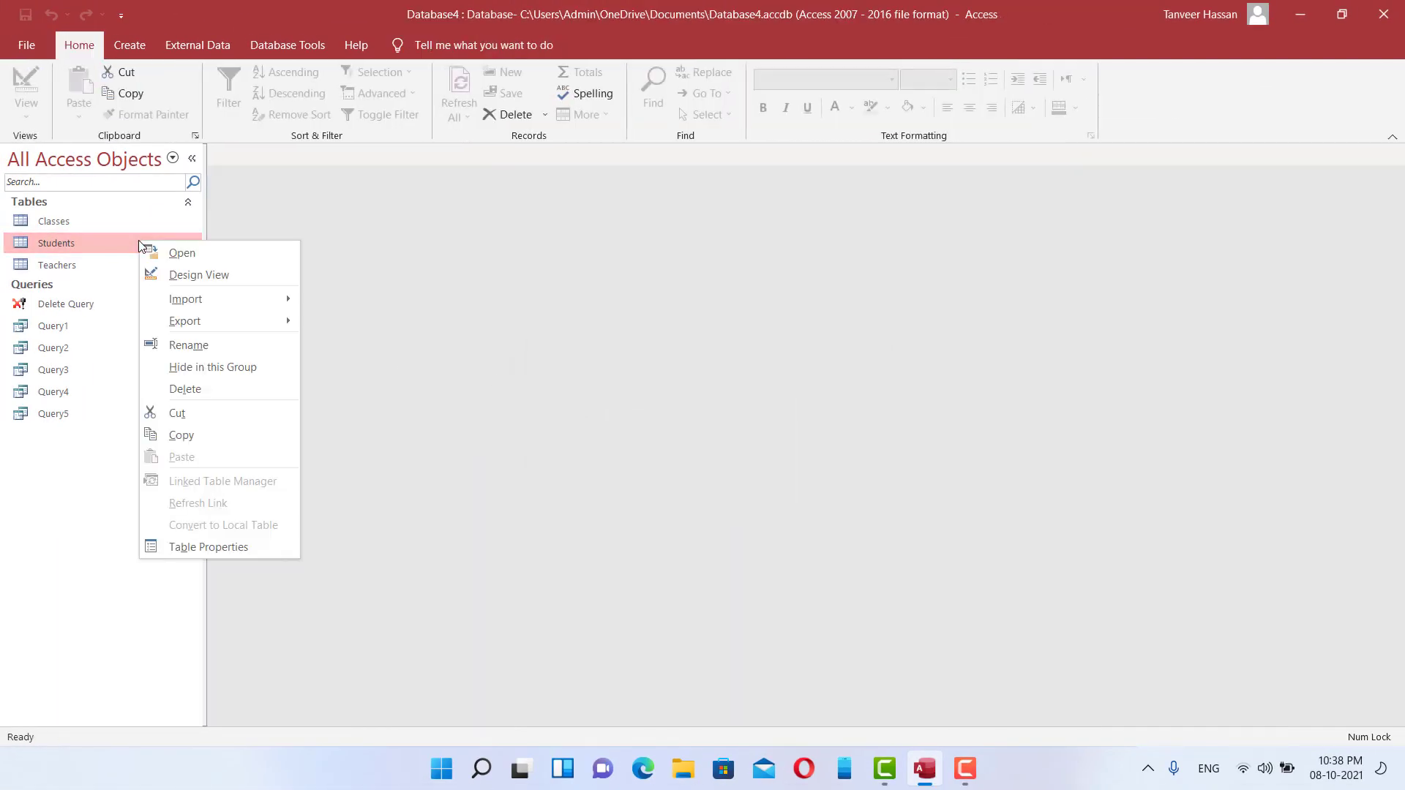
click(196, 275)
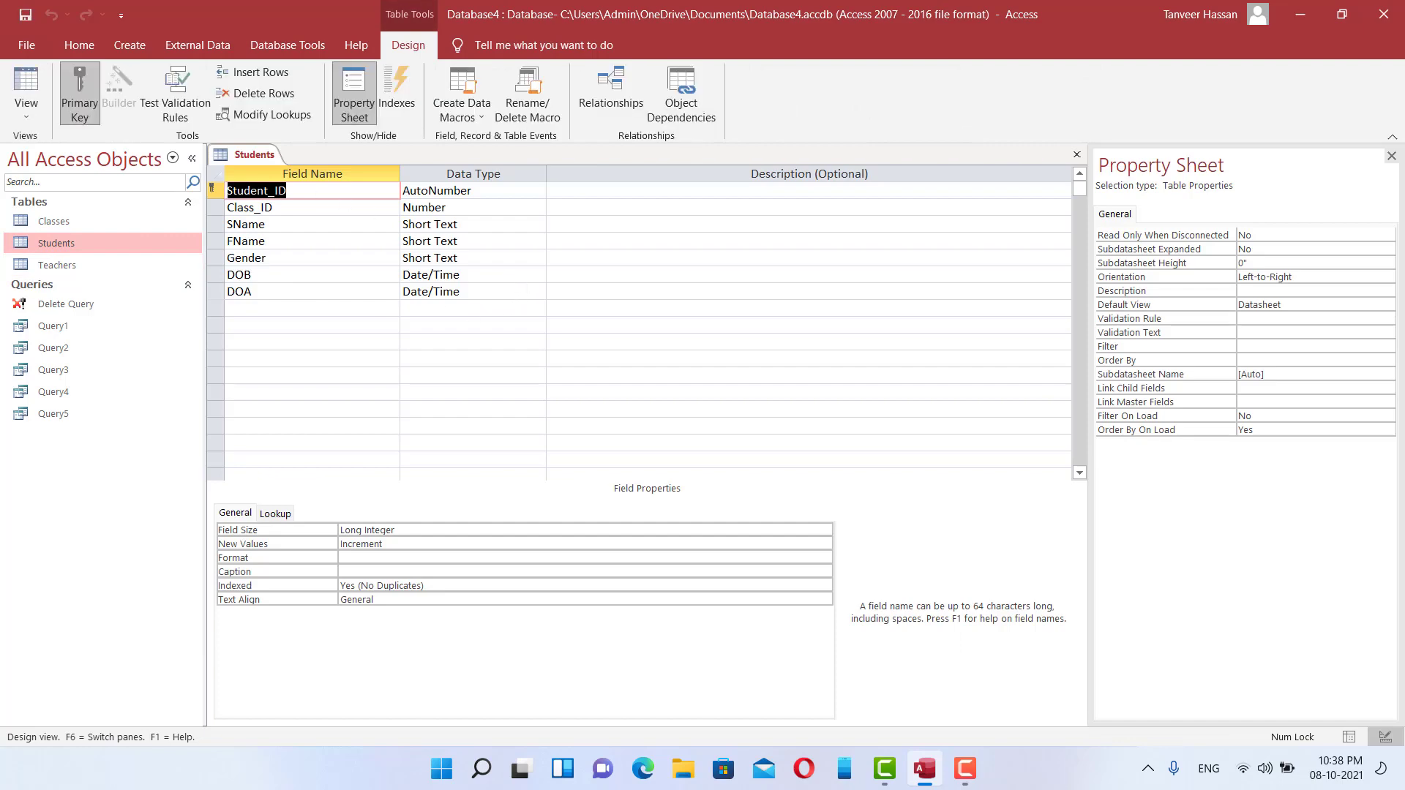
- Inspect the Student_ID, Class_ID and SName field names in the Students table design
click(306, 204)
click(307, 193)
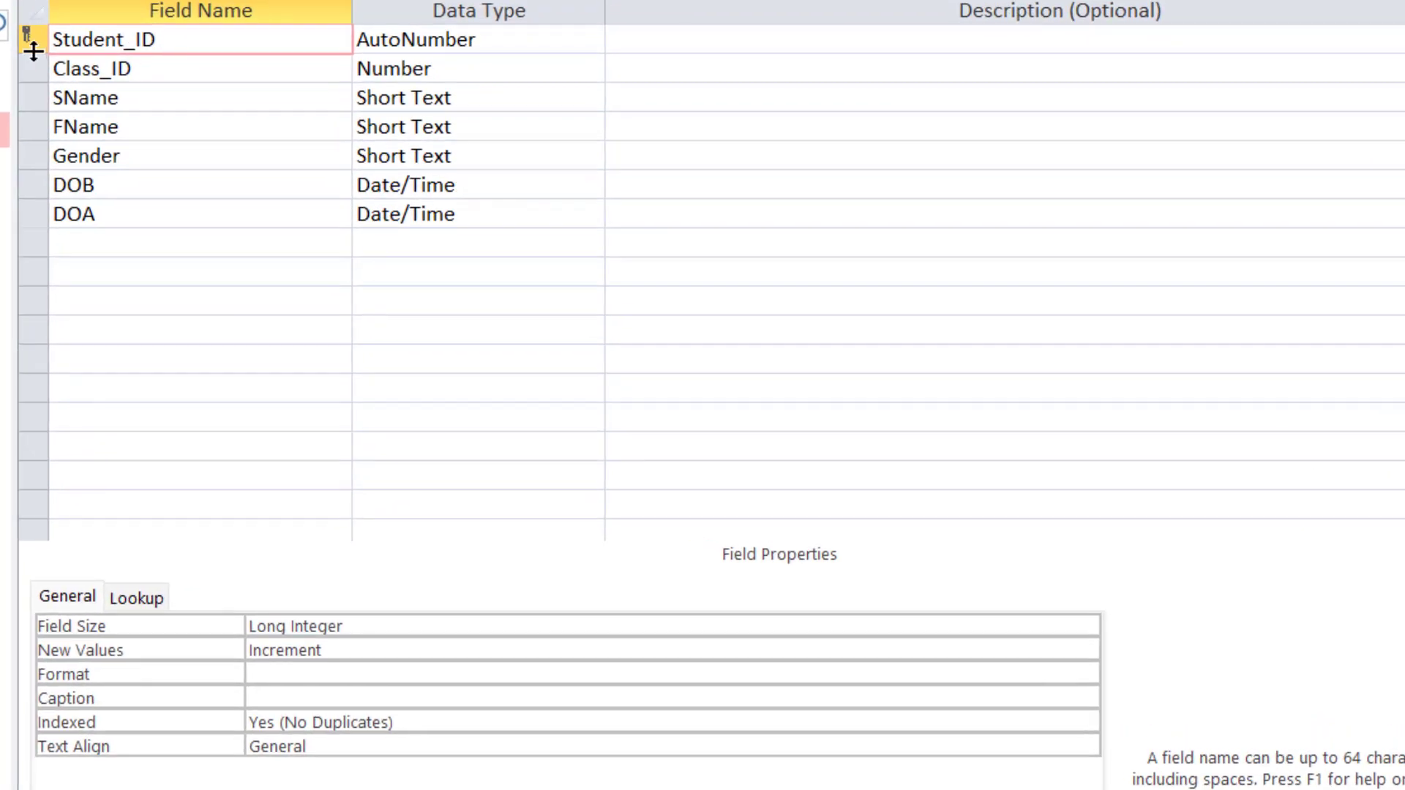
click(195, 77)
click(195, 98)
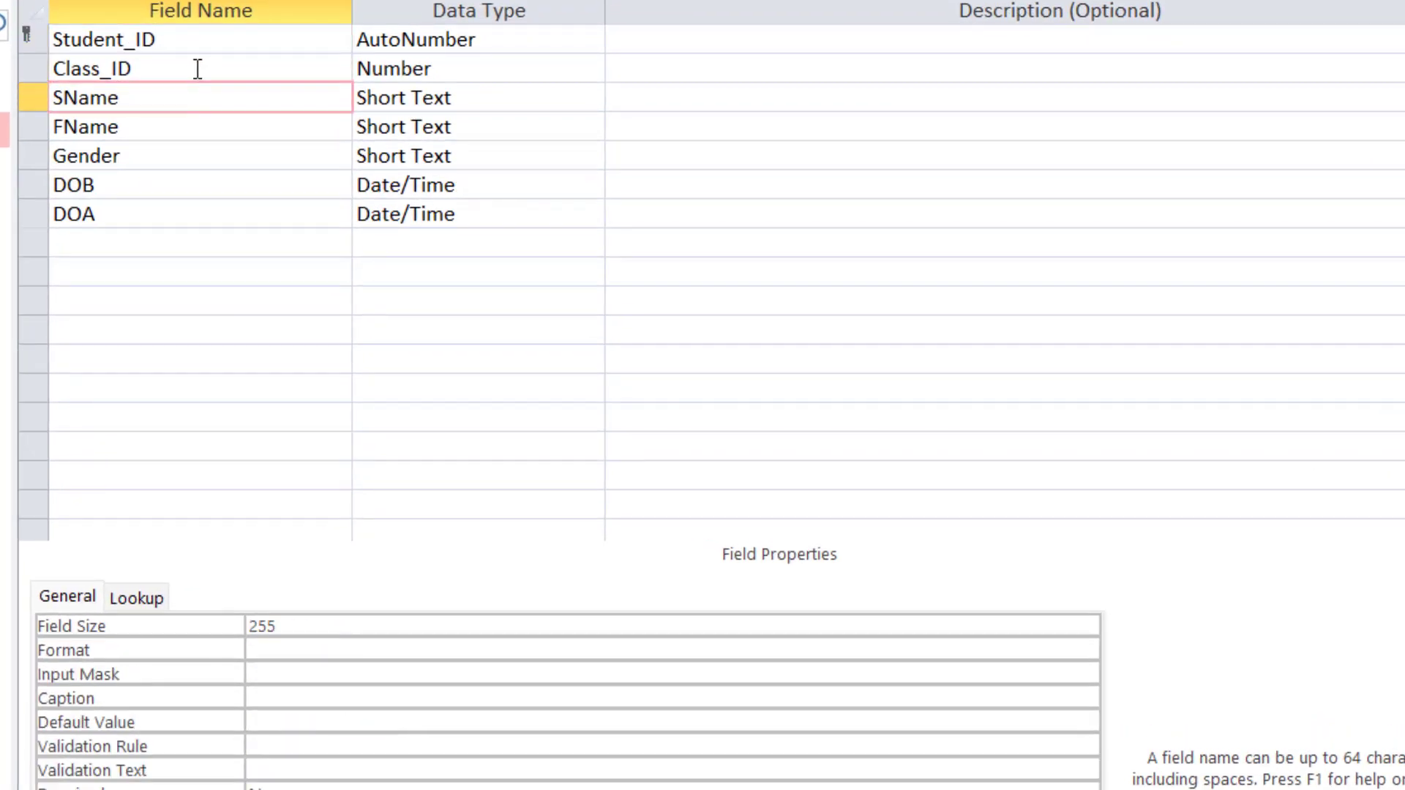
click(194, 44)
click(144, 97)
click(192, 67)
click(189, 46)
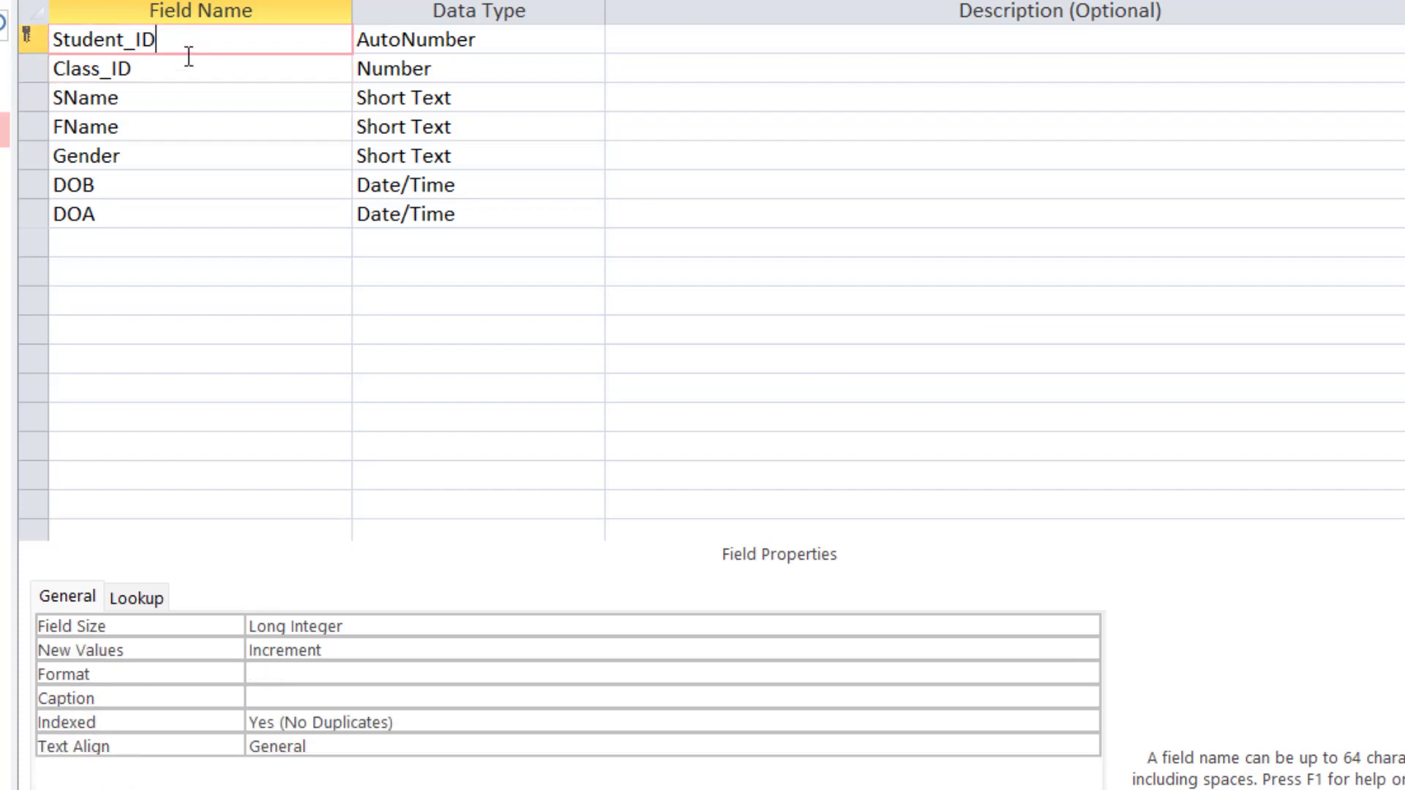
- Review the Class_ID and SName field names in the table design and locate SName's Caption property
click(187, 73)
click(187, 103)
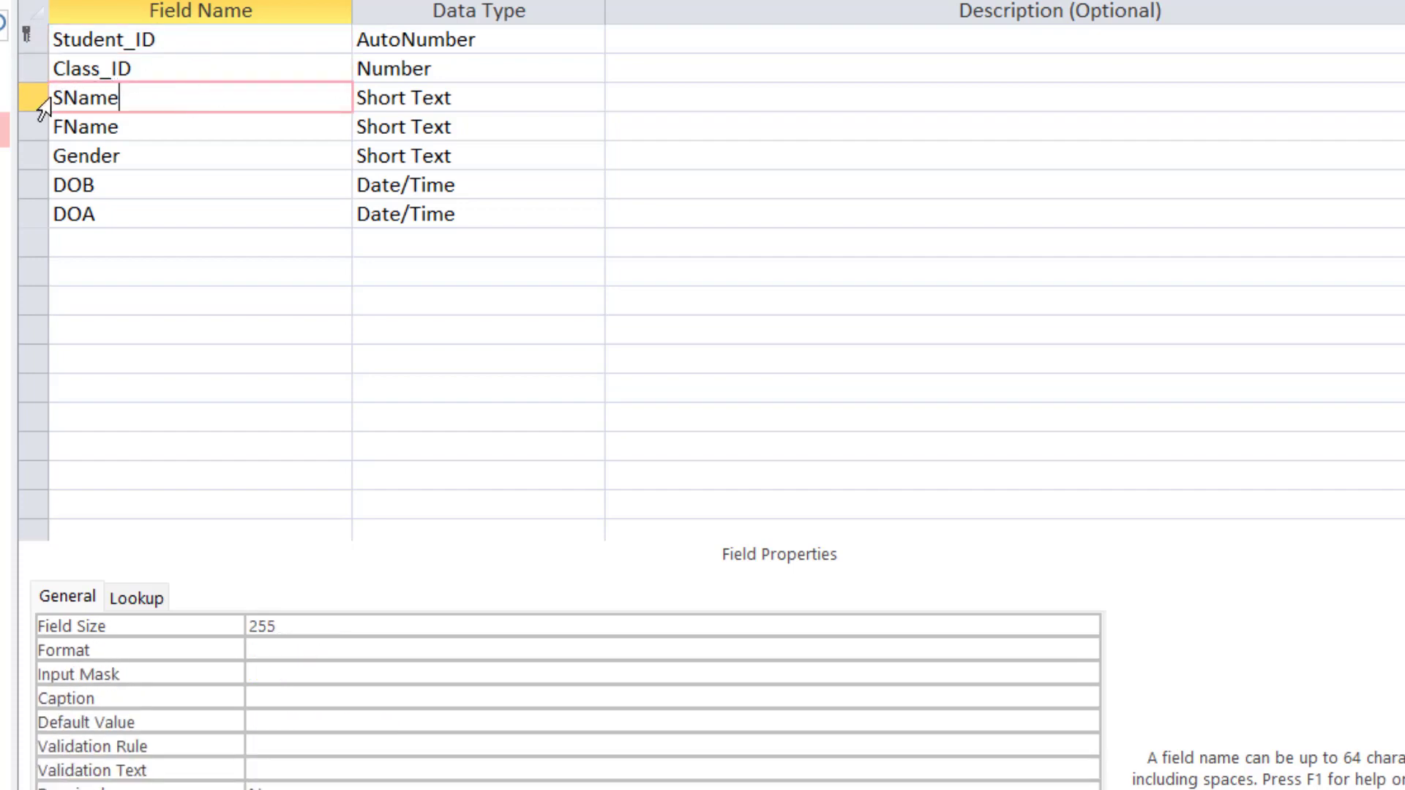
drag(54, 95, 120, 96)
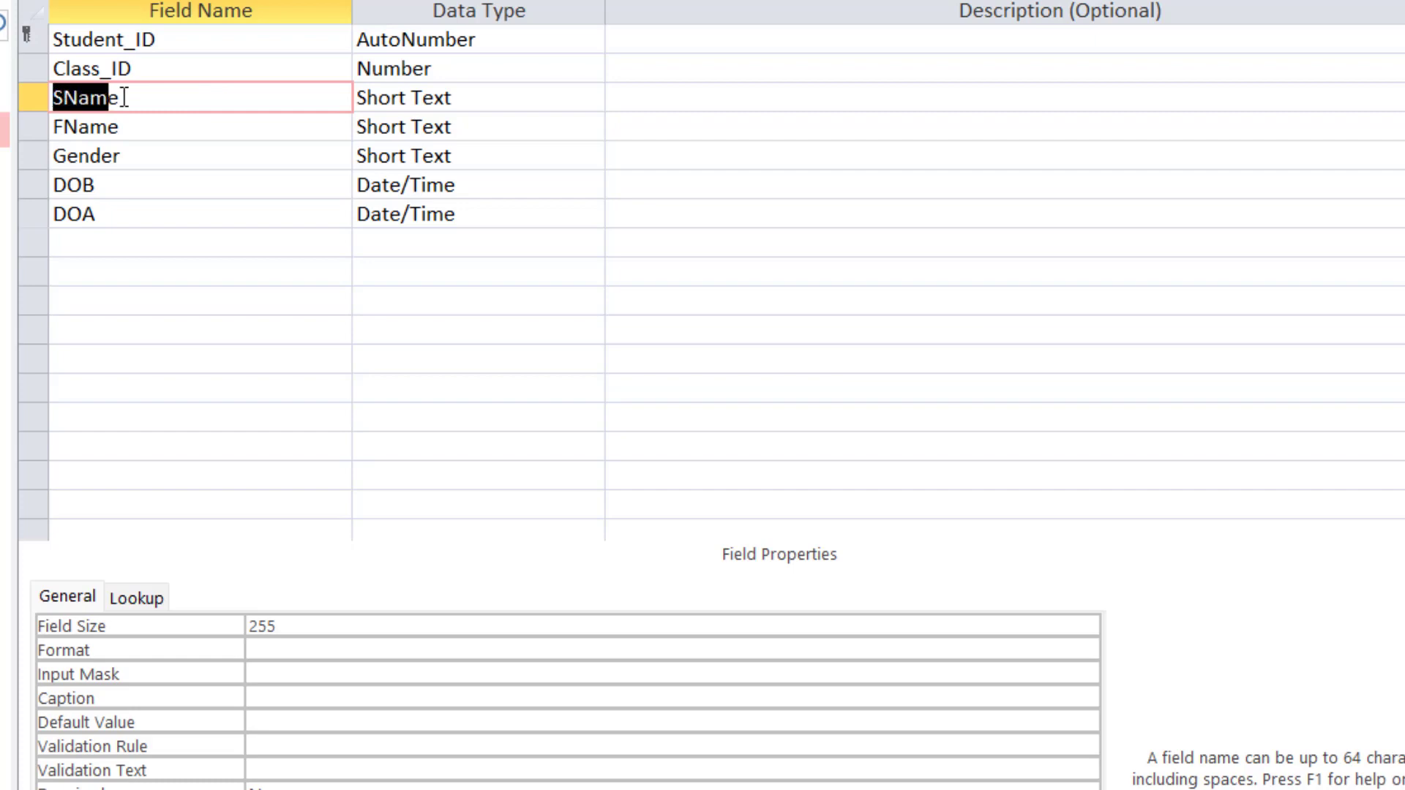
click(196, 89)
click(207, 66)
click(194, 79)
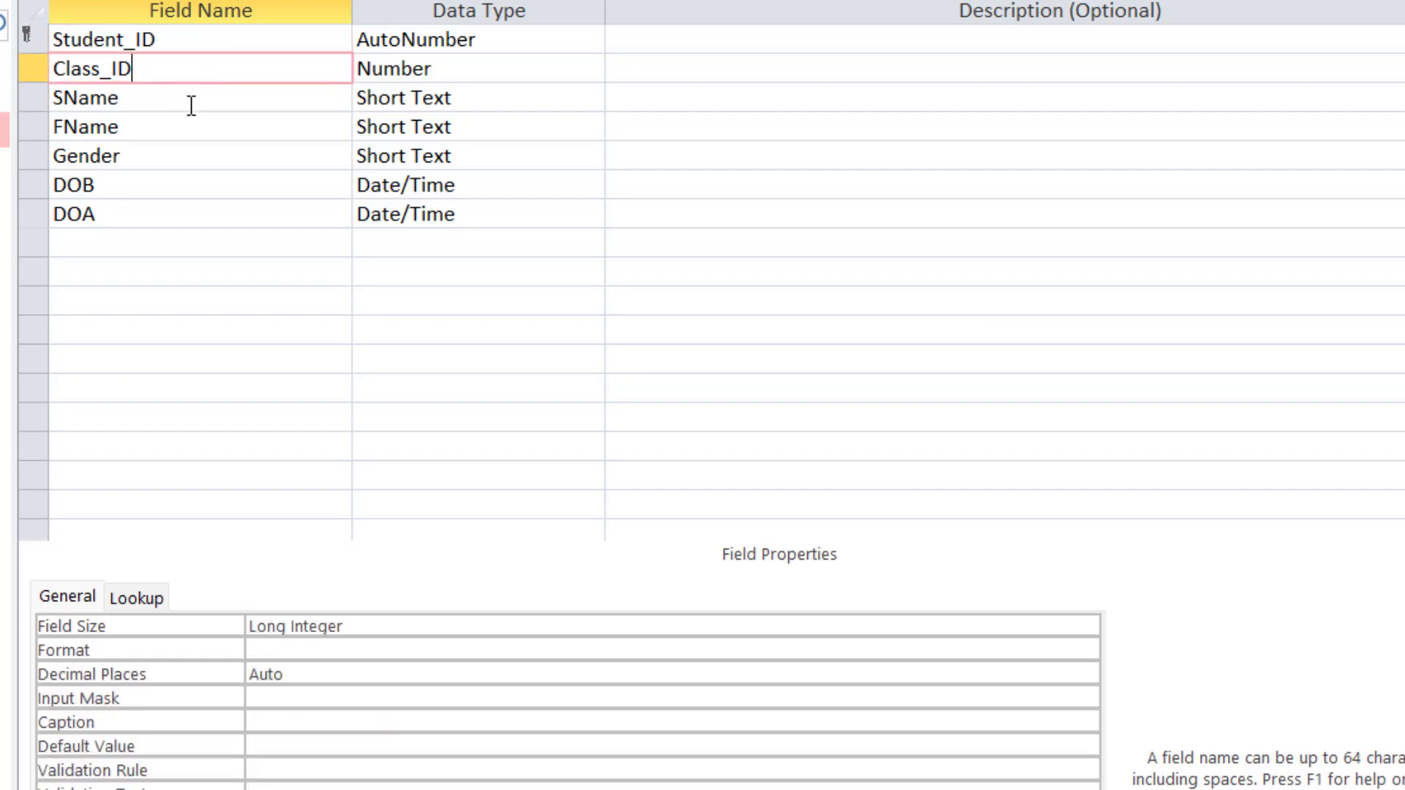
click(191, 106)
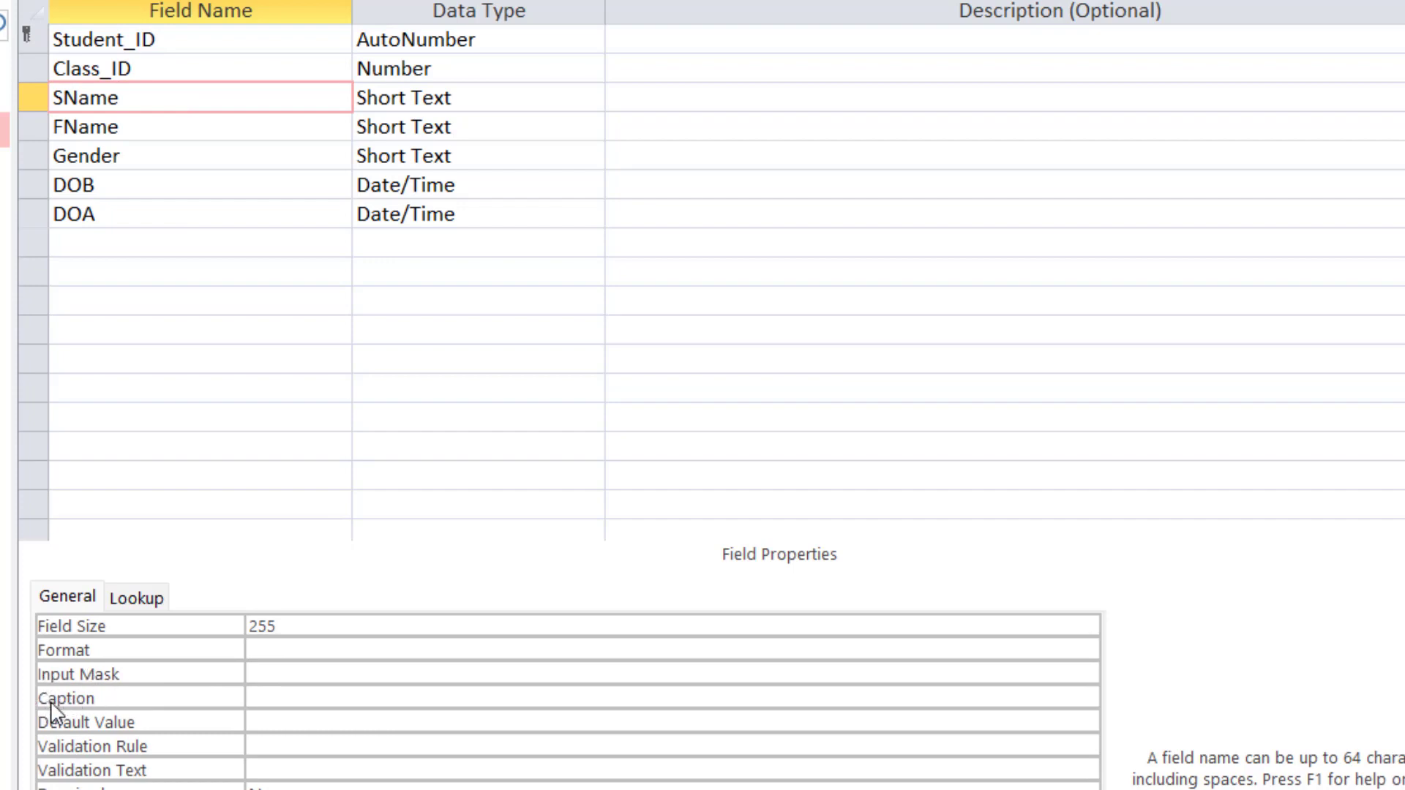
click(325, 697)
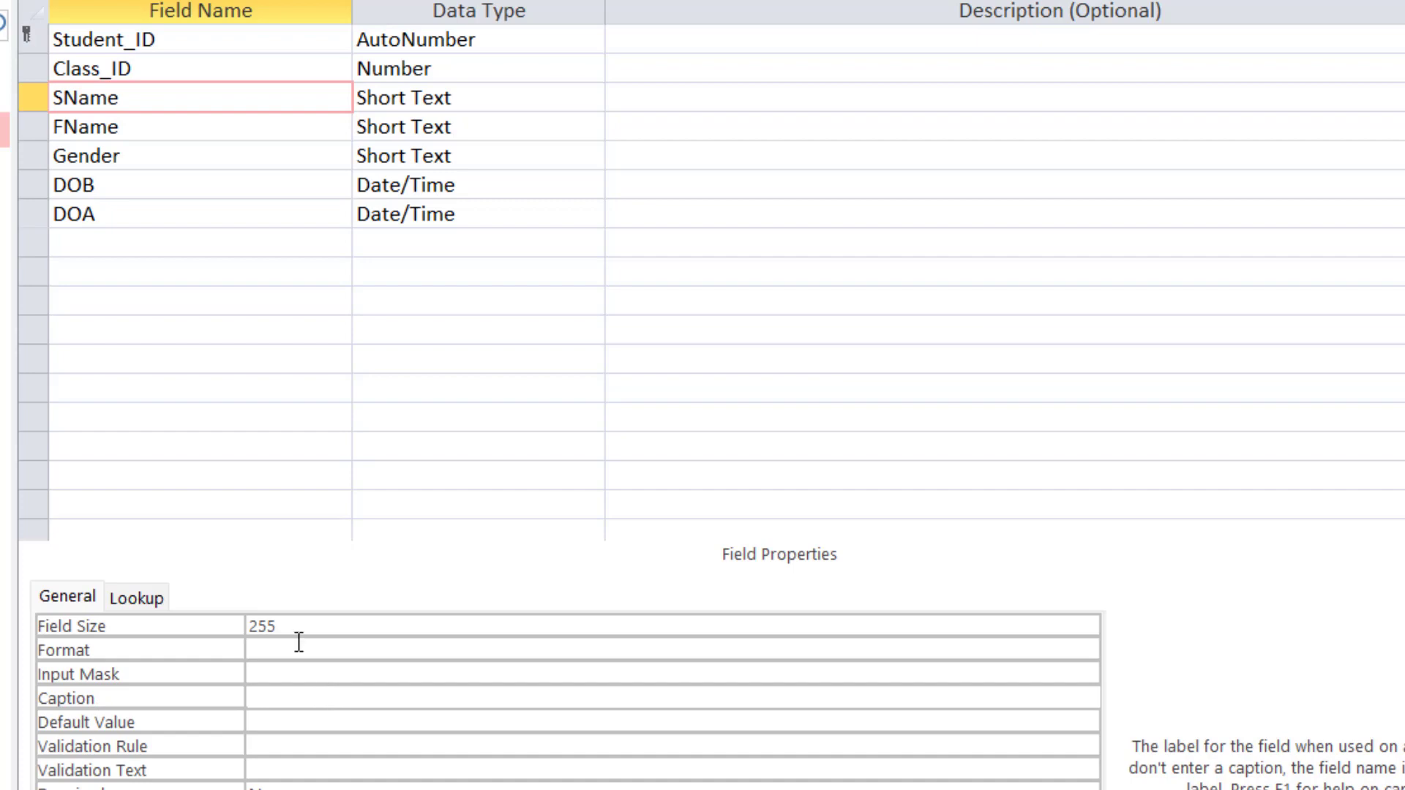
- Set the Caption property of the Class_ID field to "Class:"
click(183, 36)
click(175, 66)
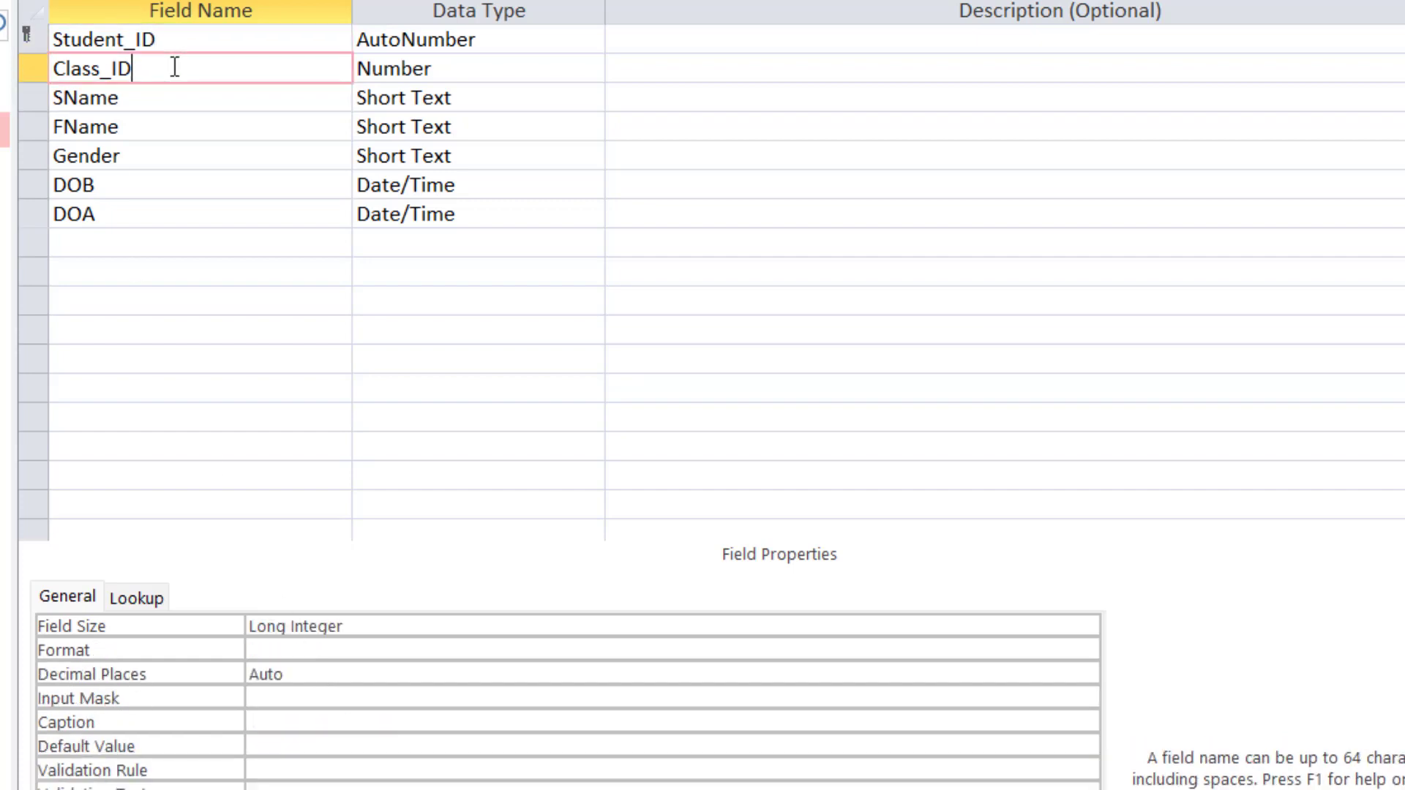
click(285, 723)
text(Class:)
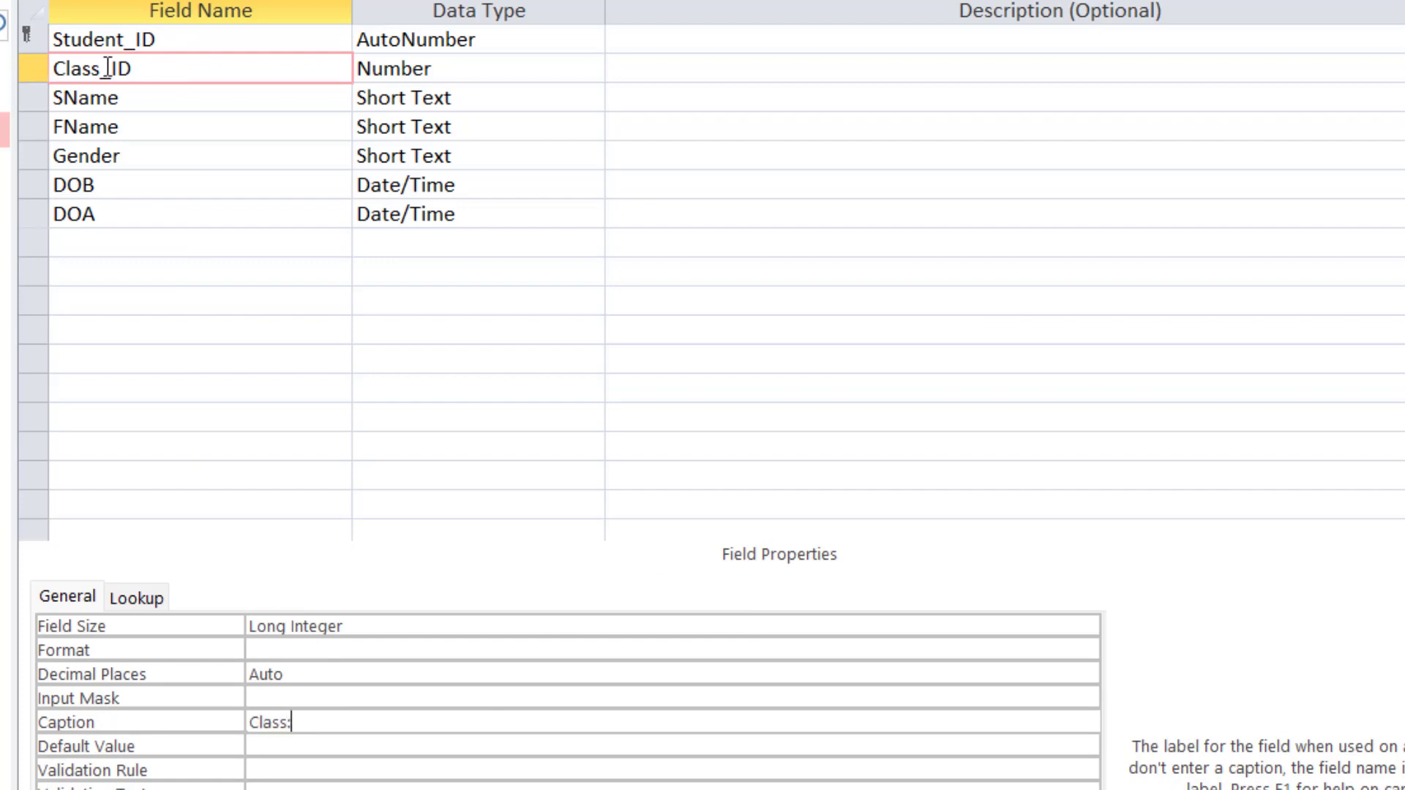
- Give the SName field the caption "Student Name:"
click(188, 101)
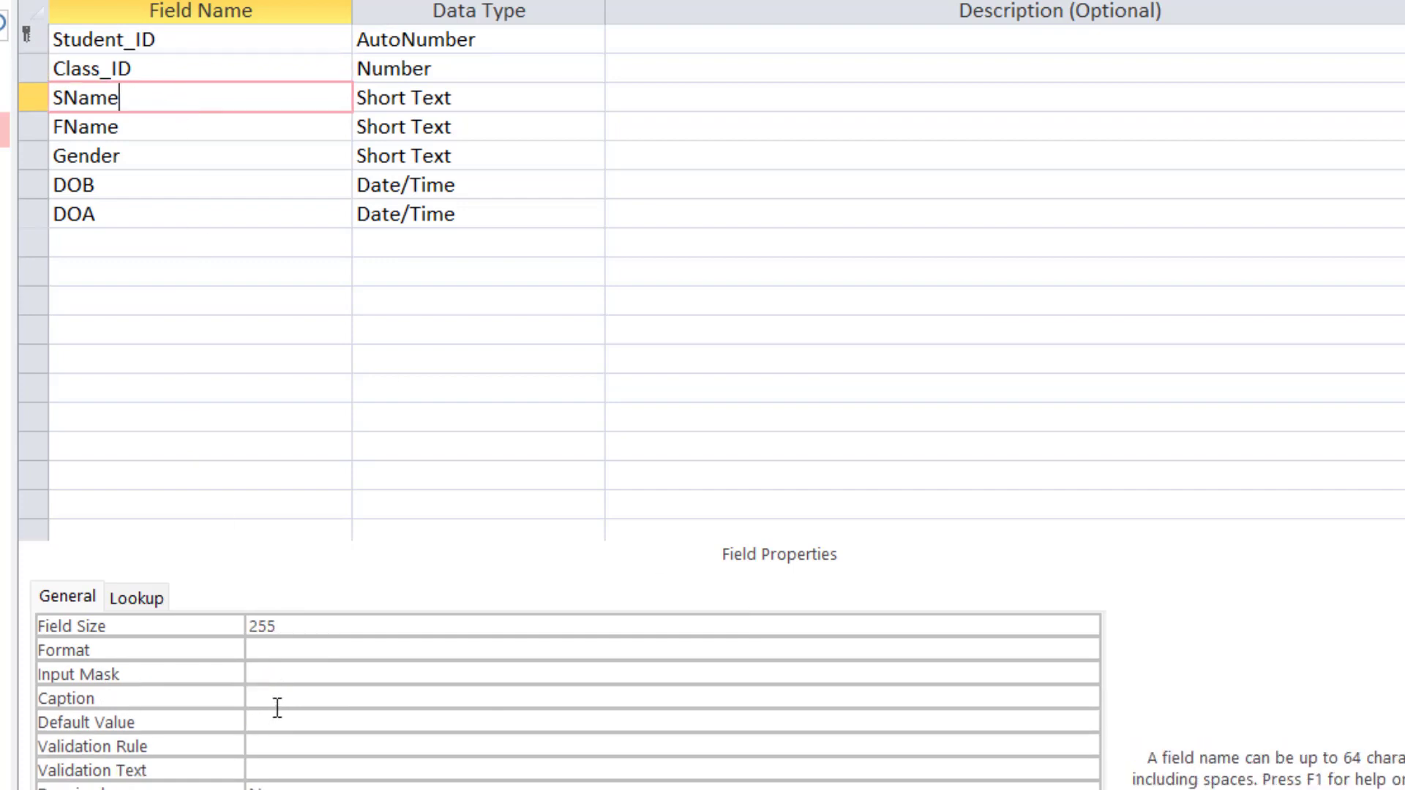
click(278, 698)
text(Stu)
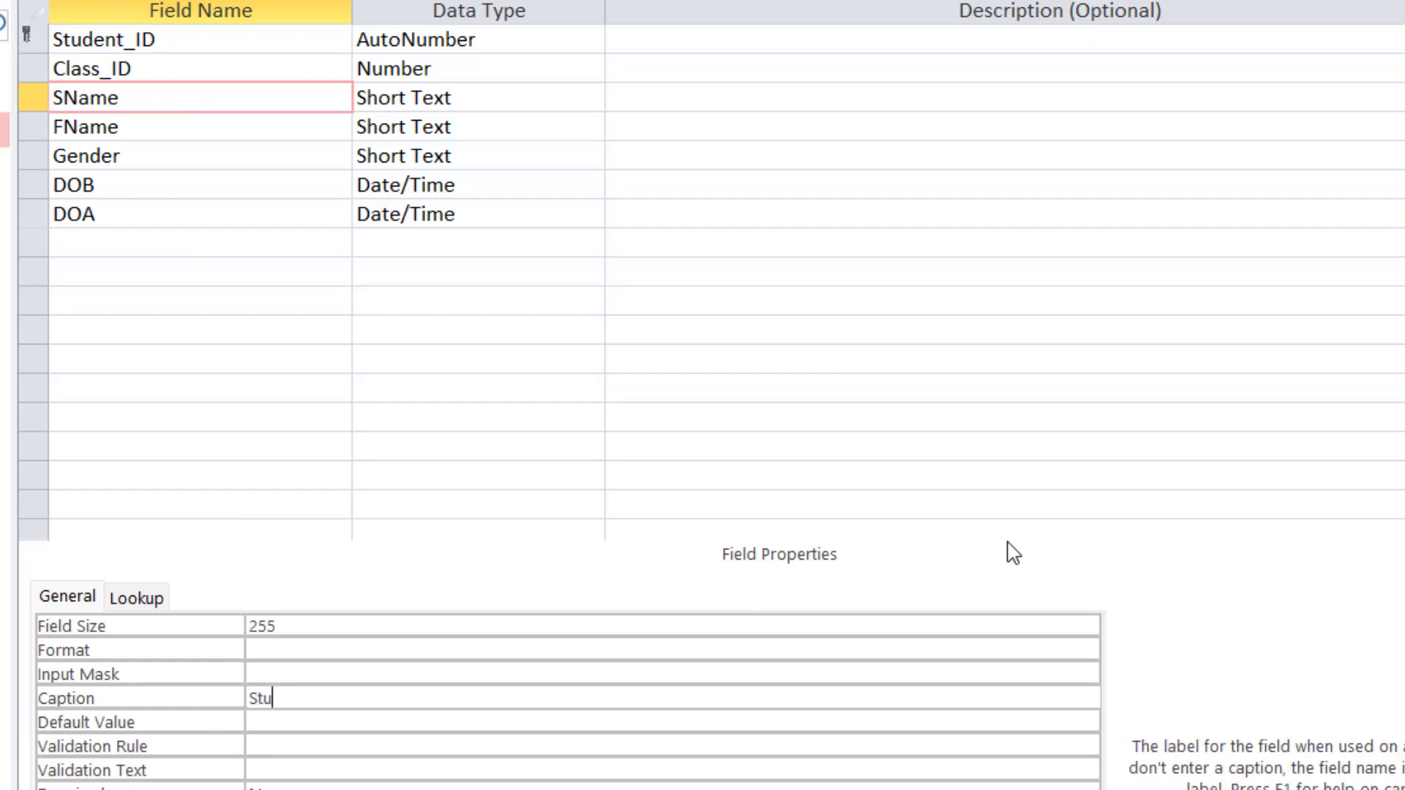
text(dent Name:)
- Give the FName field the caption "Father's Name:"
click(173, 128)
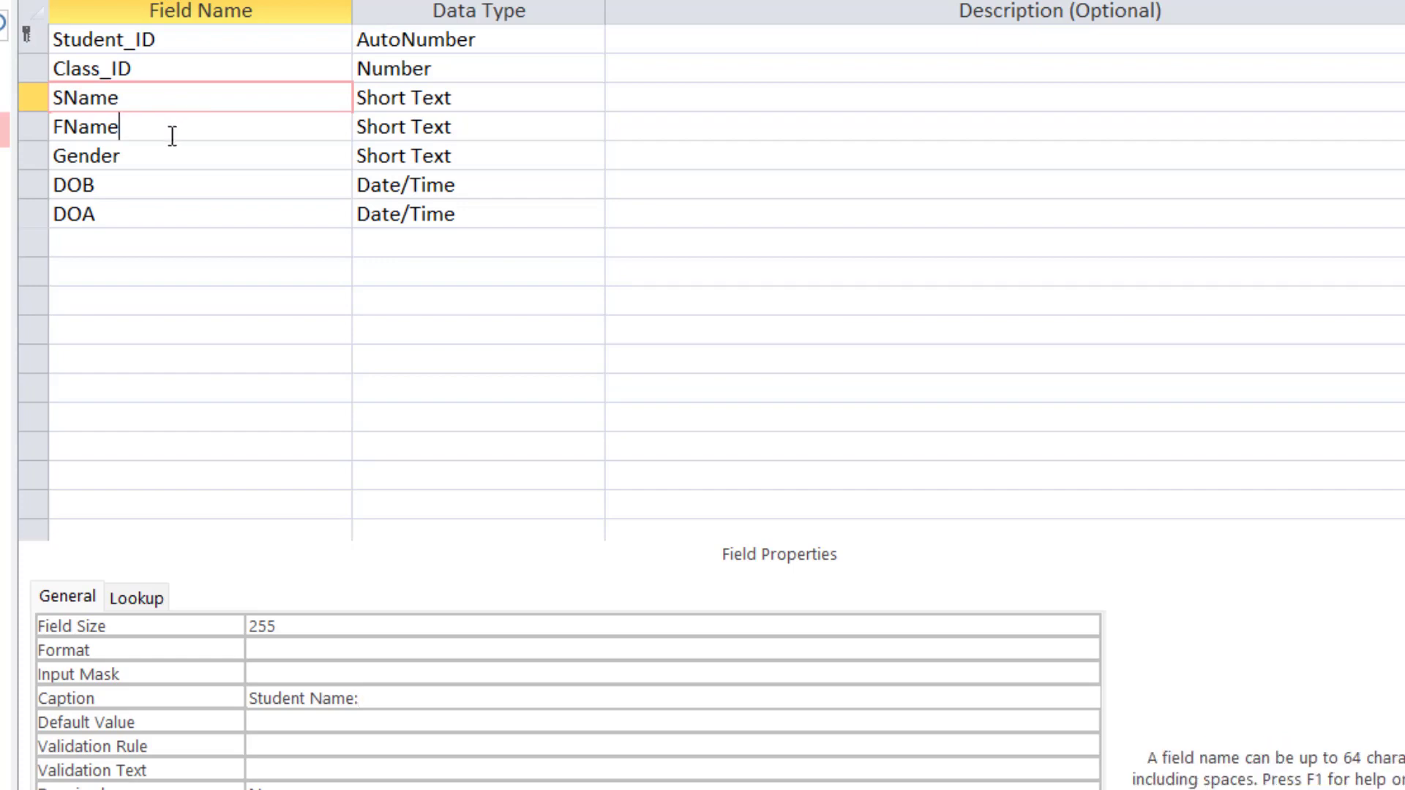
click(295, 697)
text(G)
key(BackSpace)
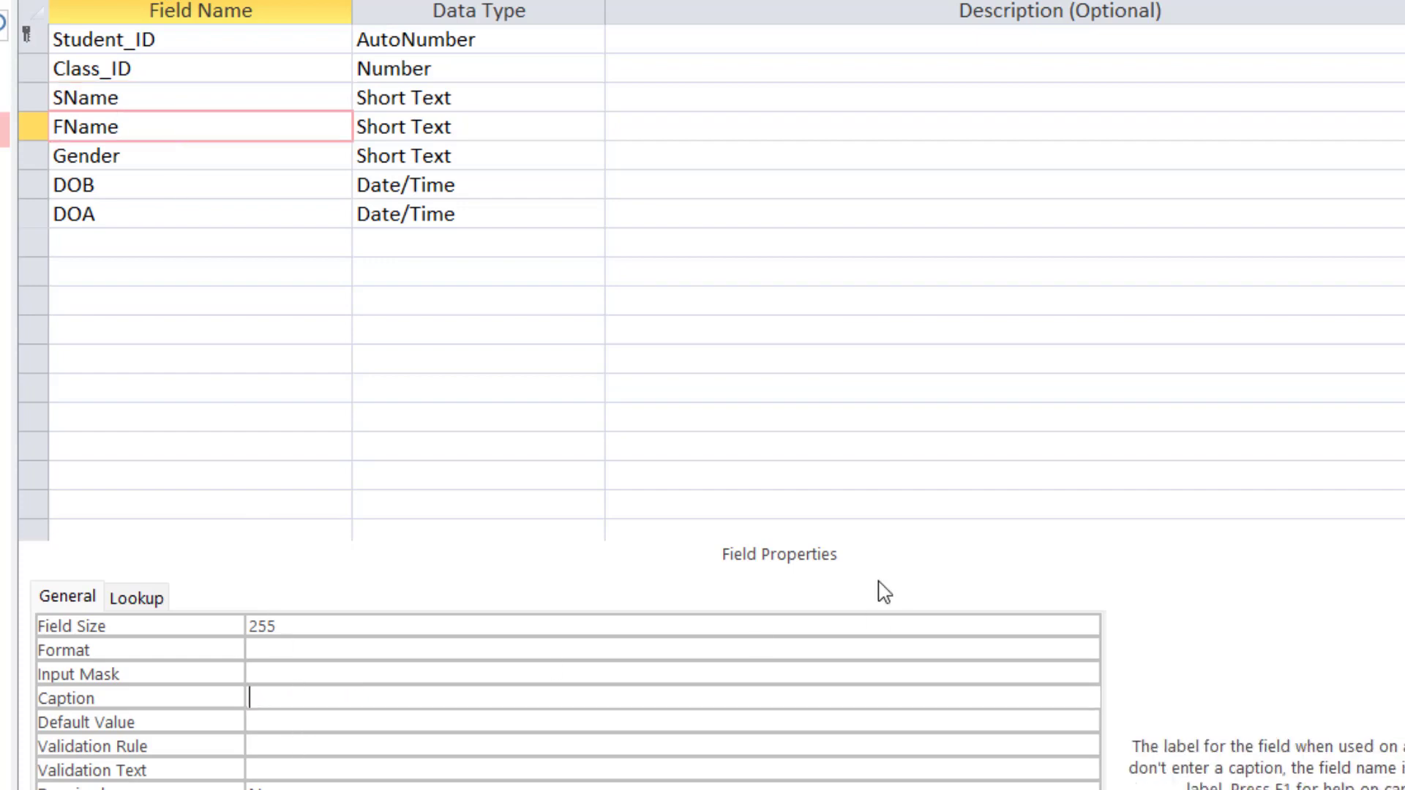
text(Father's Name:)
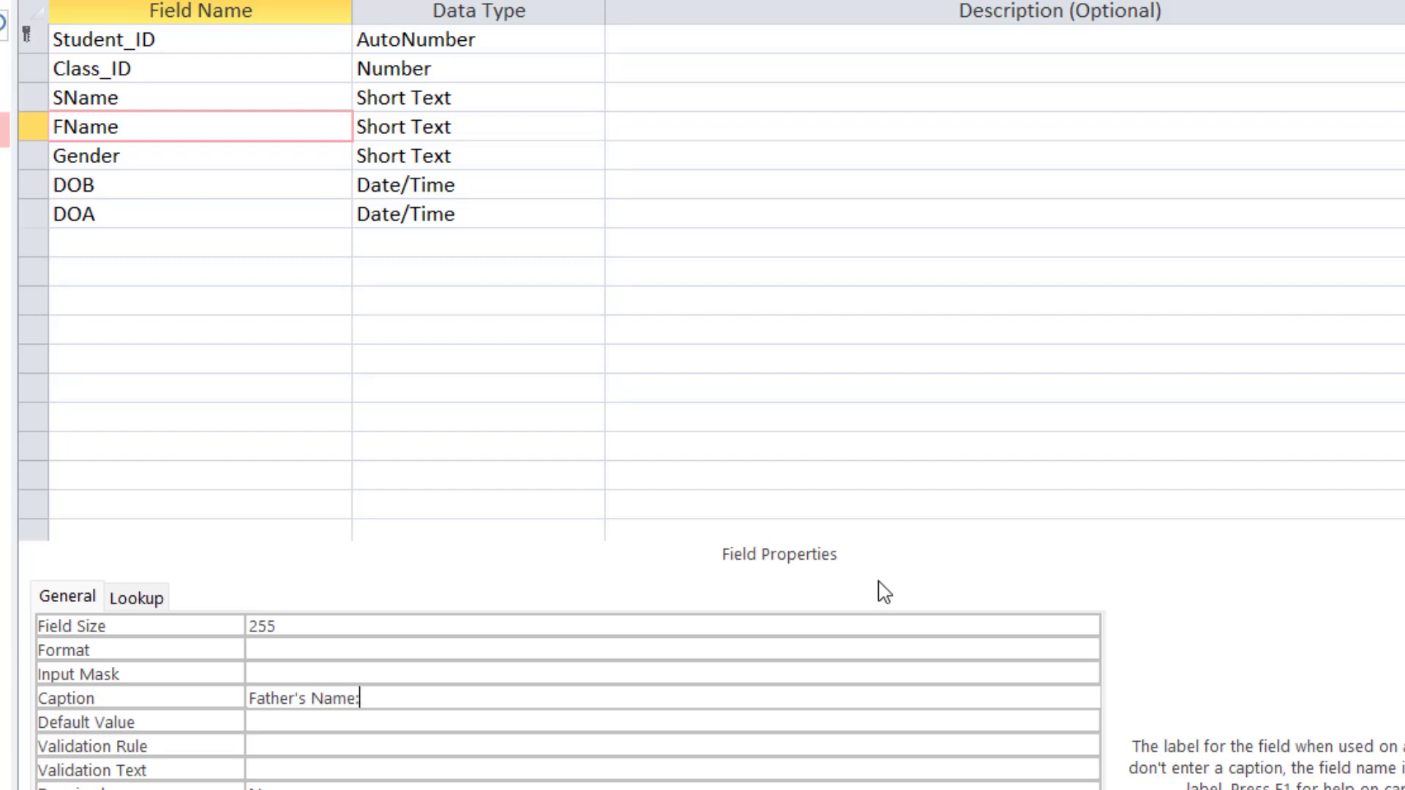
- Close the Students table design with its changes saved and create a basic form from the table
click(188, 157)
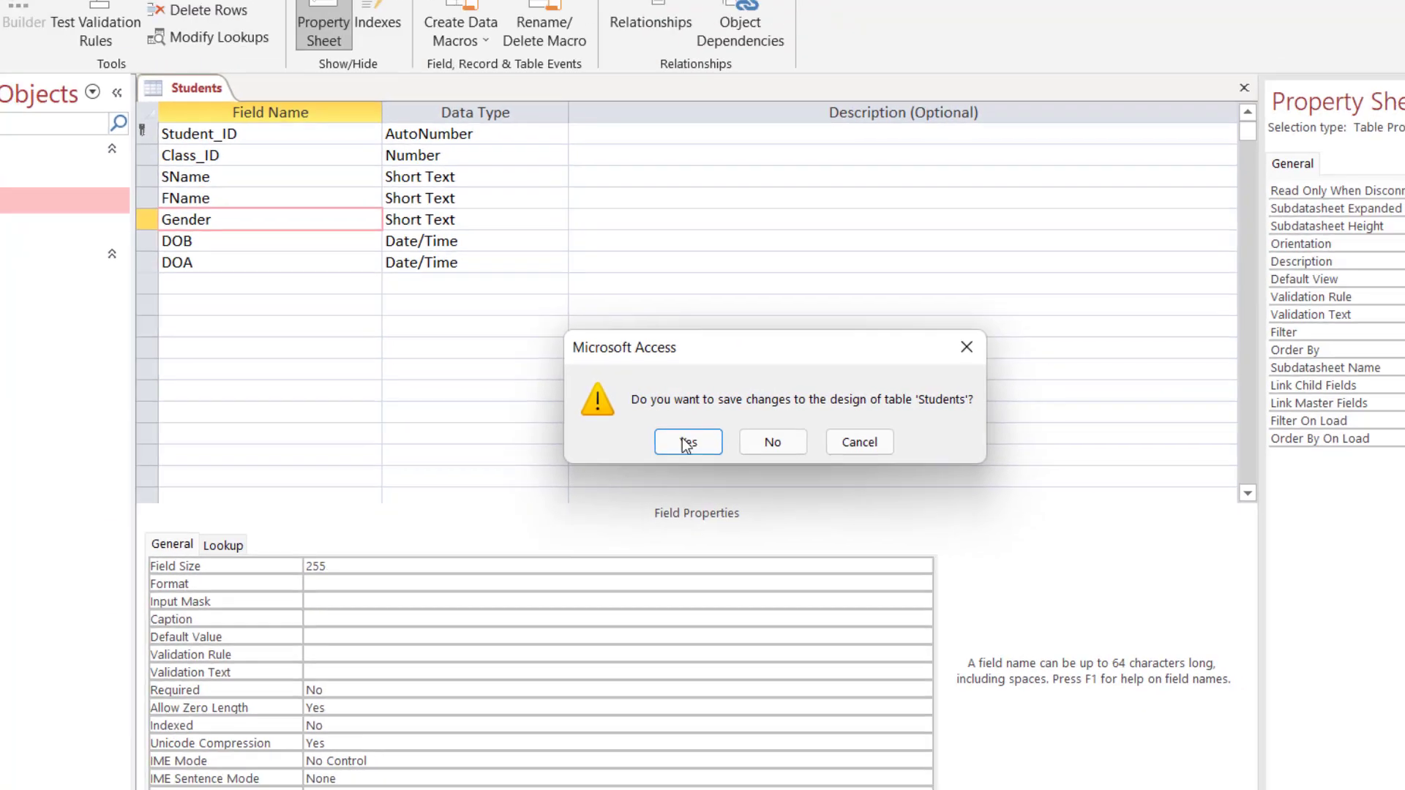
click(682, 438)
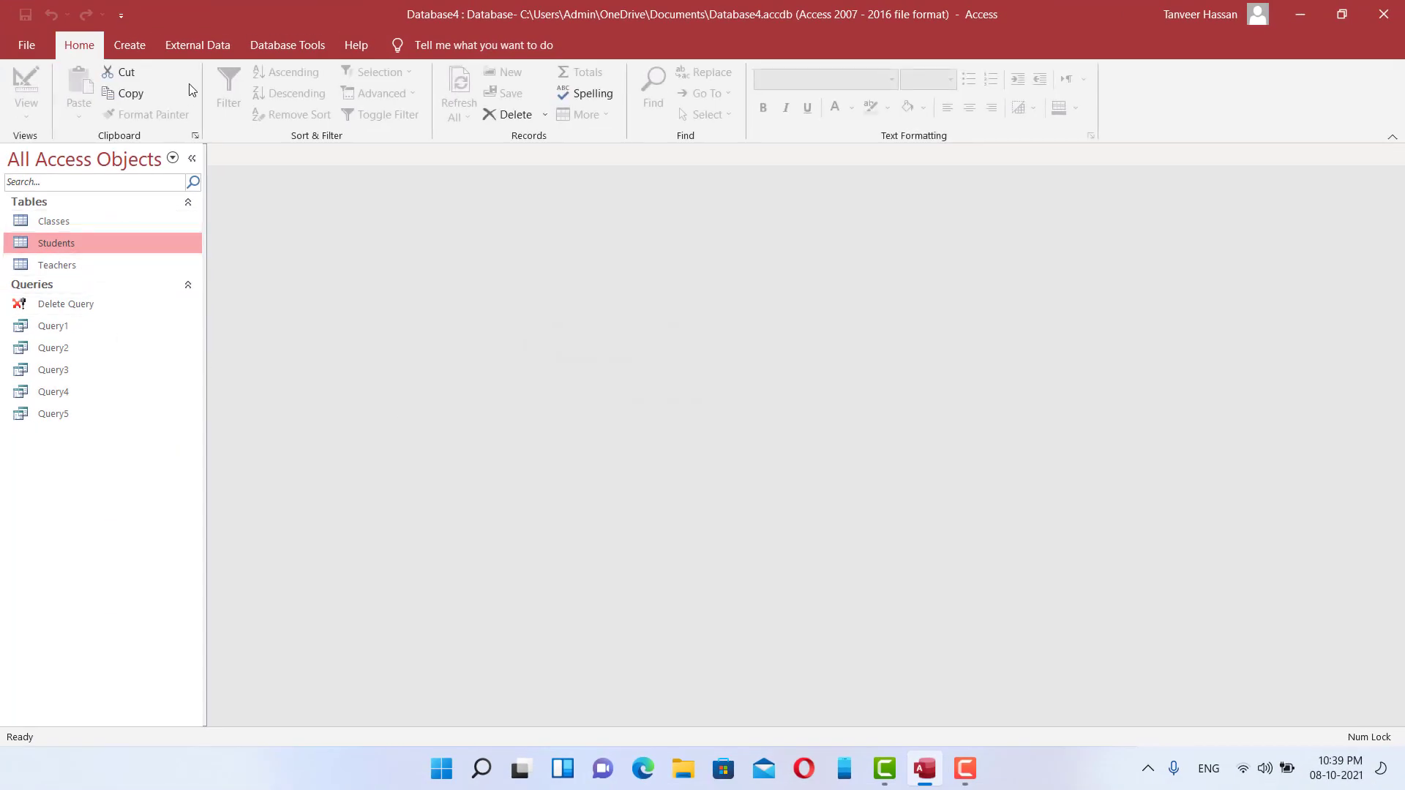
click(129, 45)
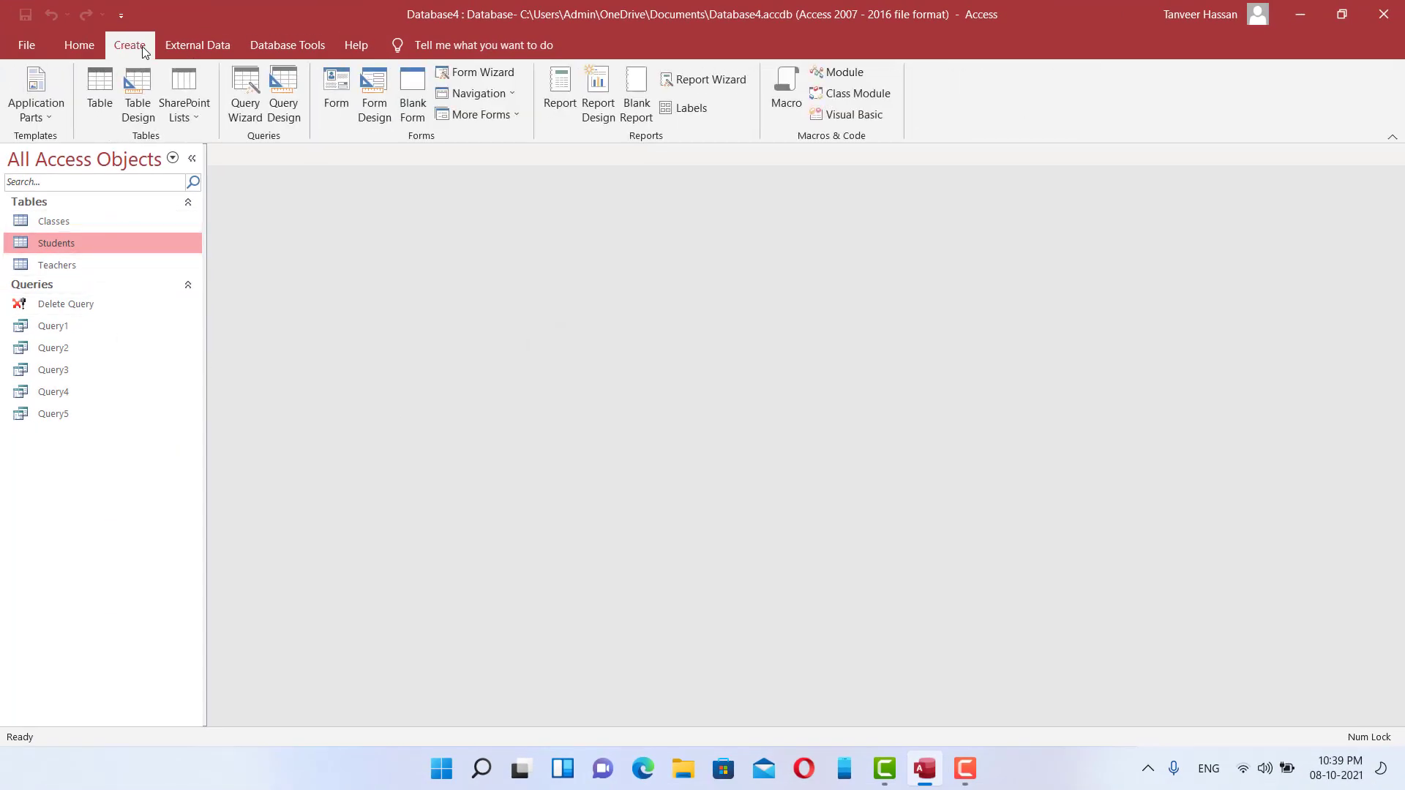
click(338, 82)
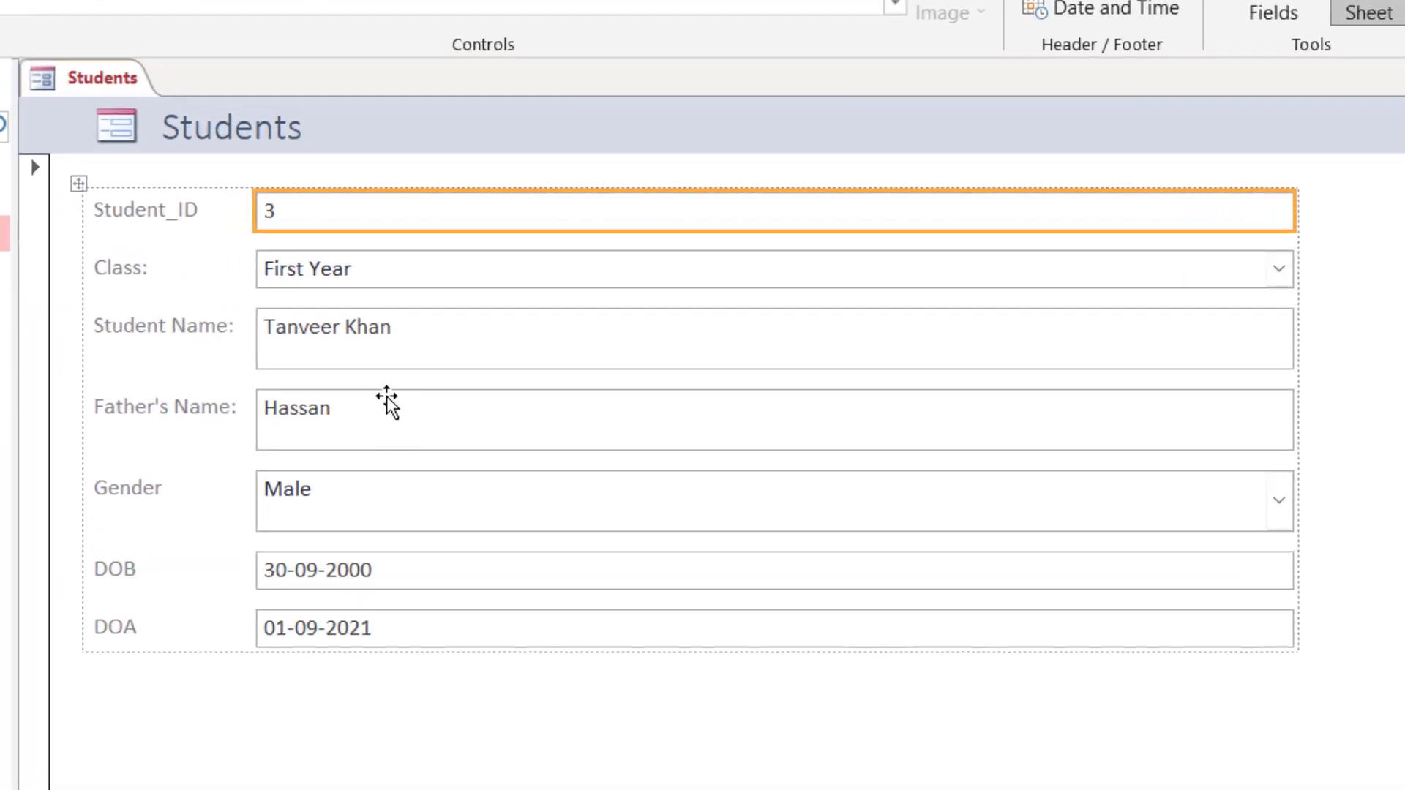
- Examine the new form's labels from Class down to DOA and compare them with the field captions
click(111, 276)
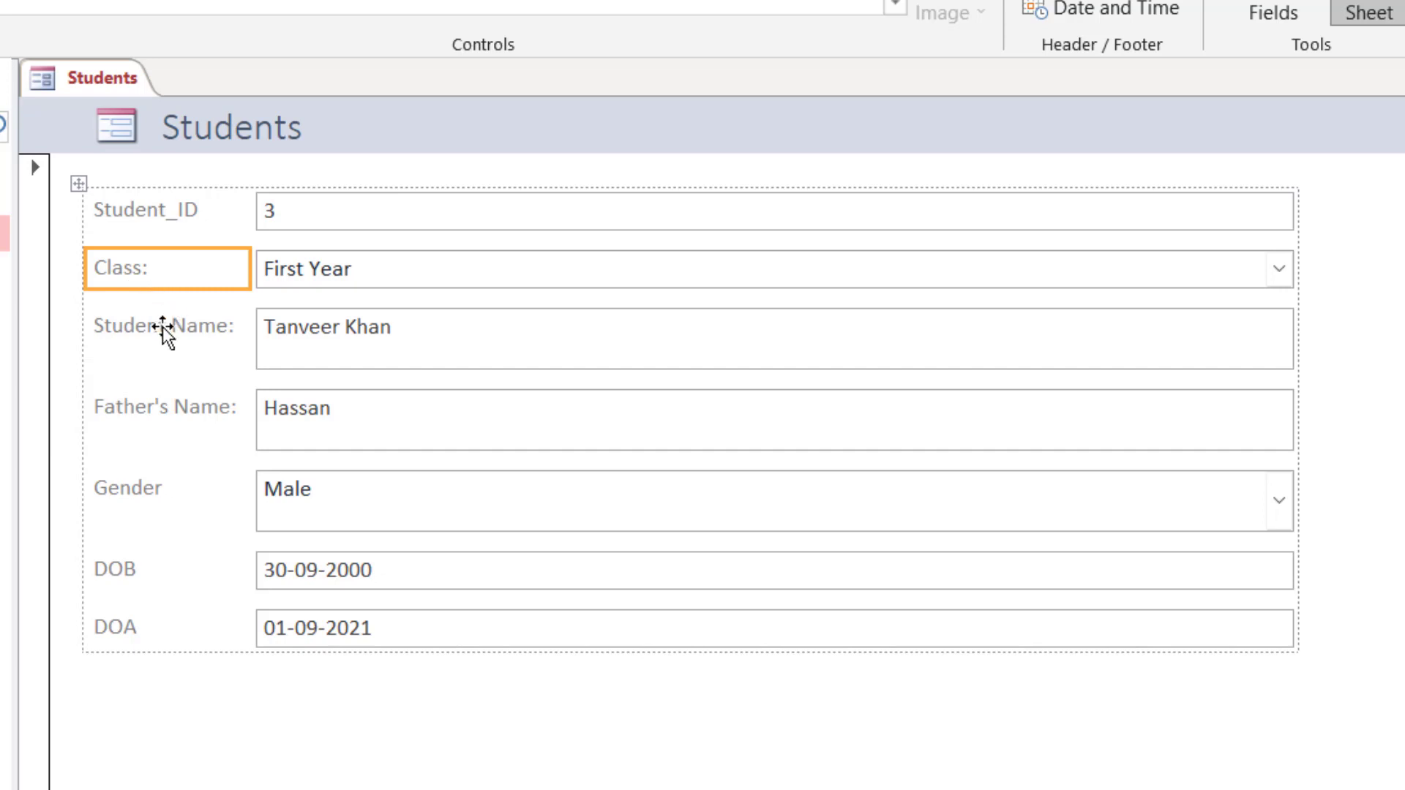
click(158, 333)
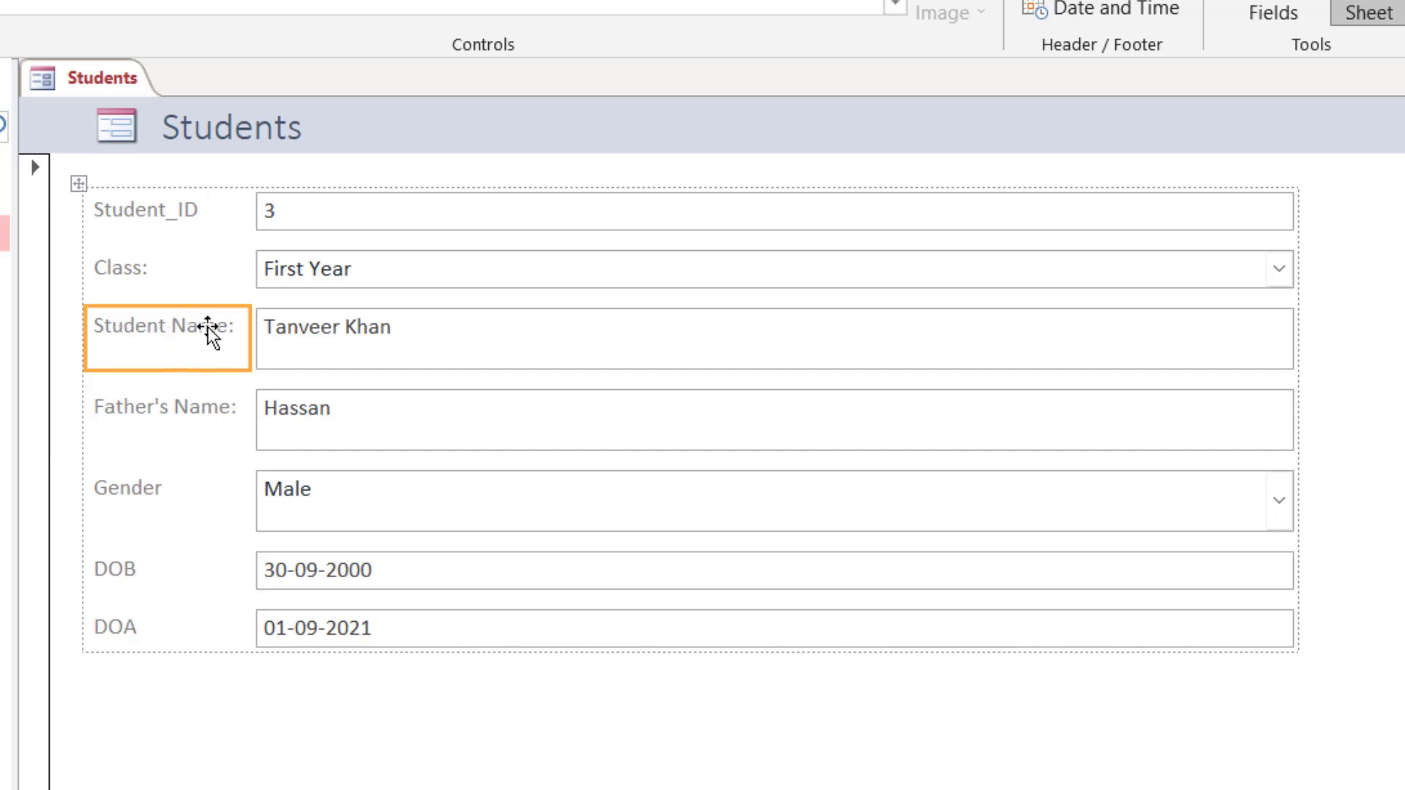
click(410, 329)
click(172, 339)
click(155, 420)
click(165, 514)
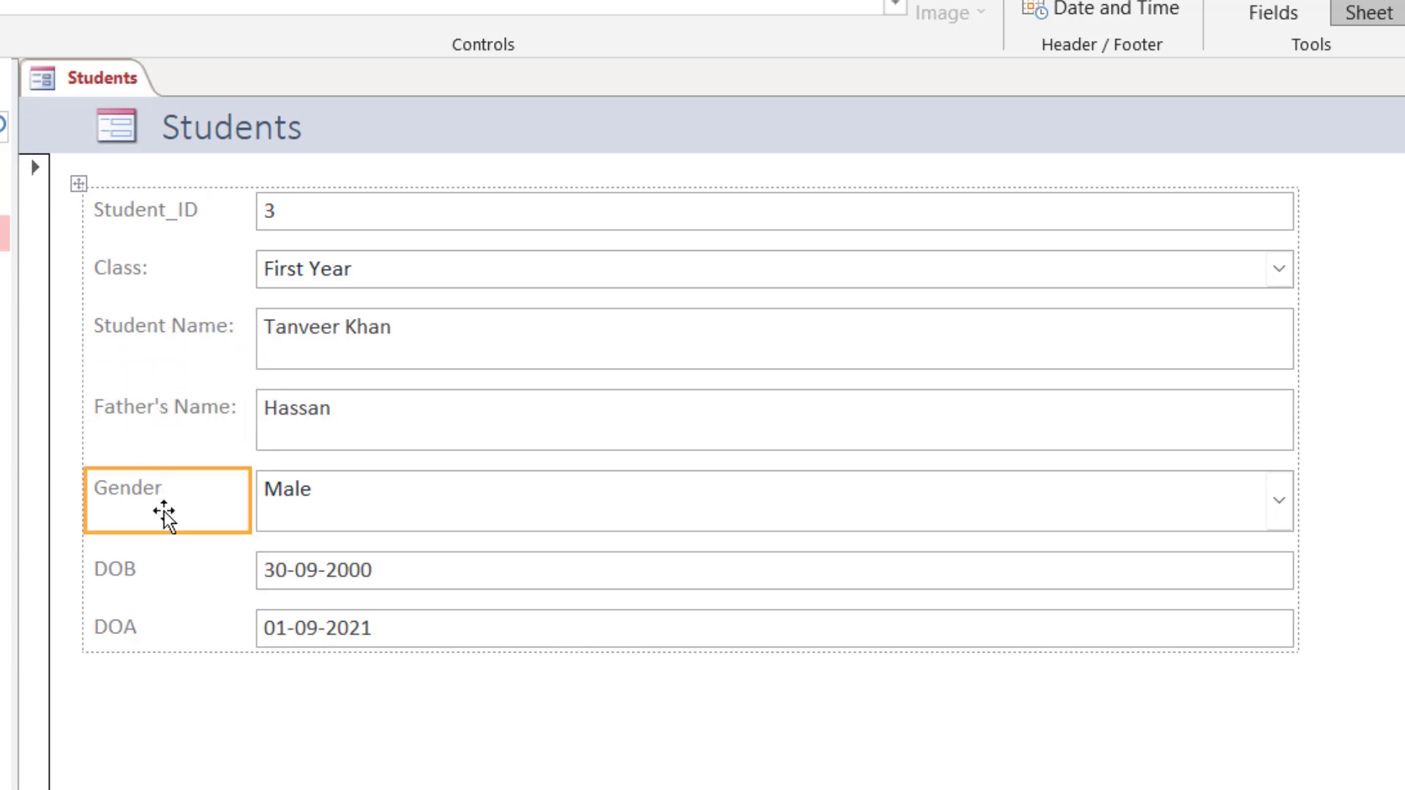
click(168, 567)
click(176, 640)
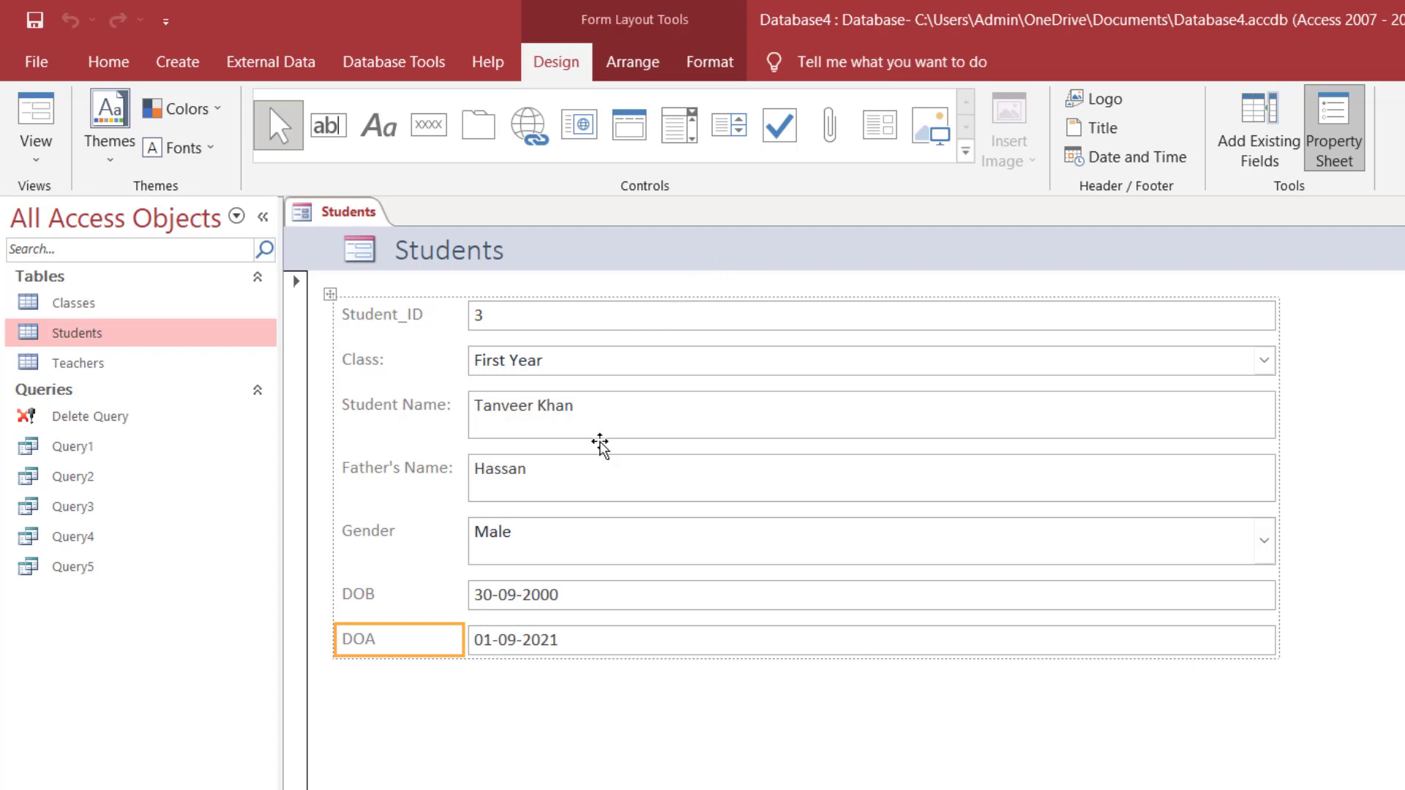
- Switch the Students form to Form View and append "ch" to the student name in the first record
click(38, 157)
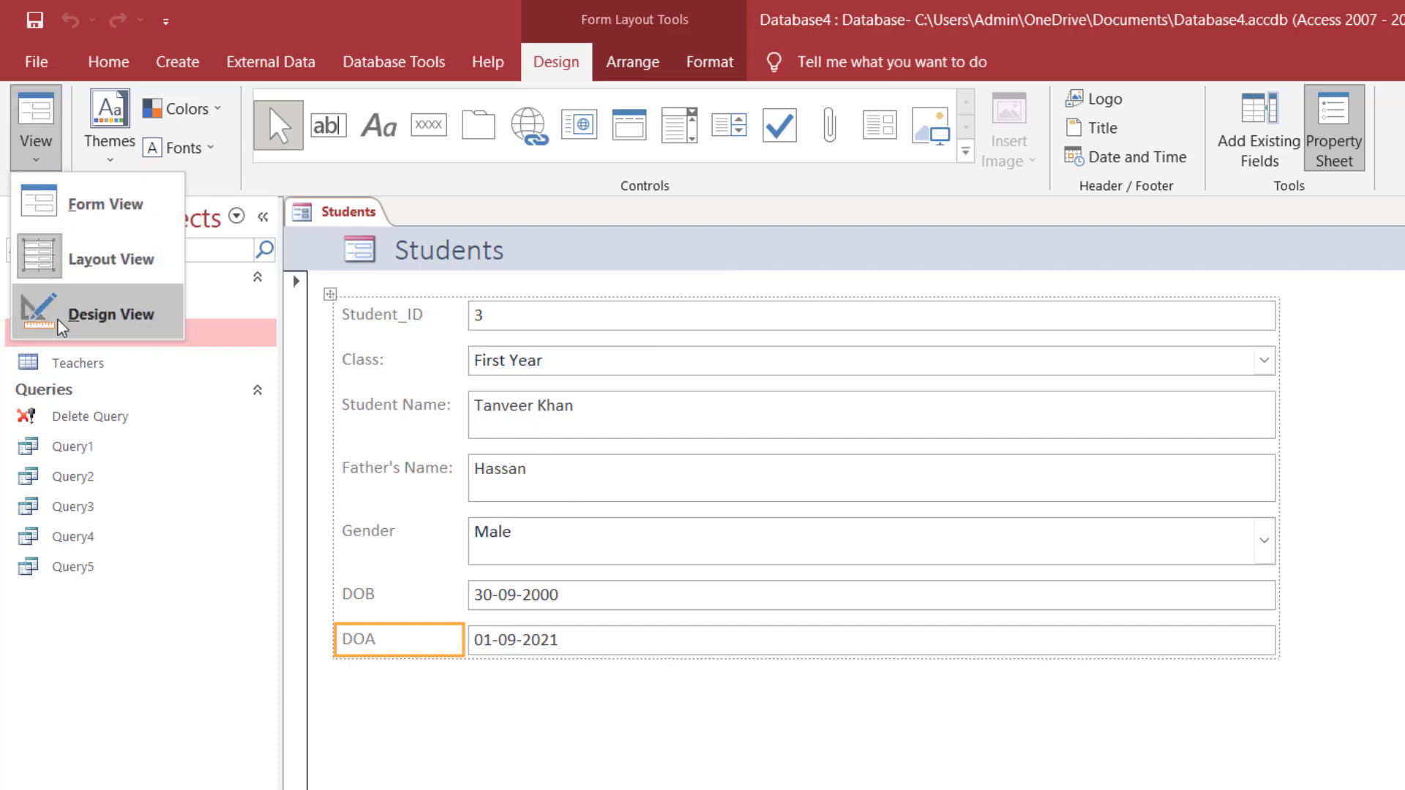
click(65, 204)
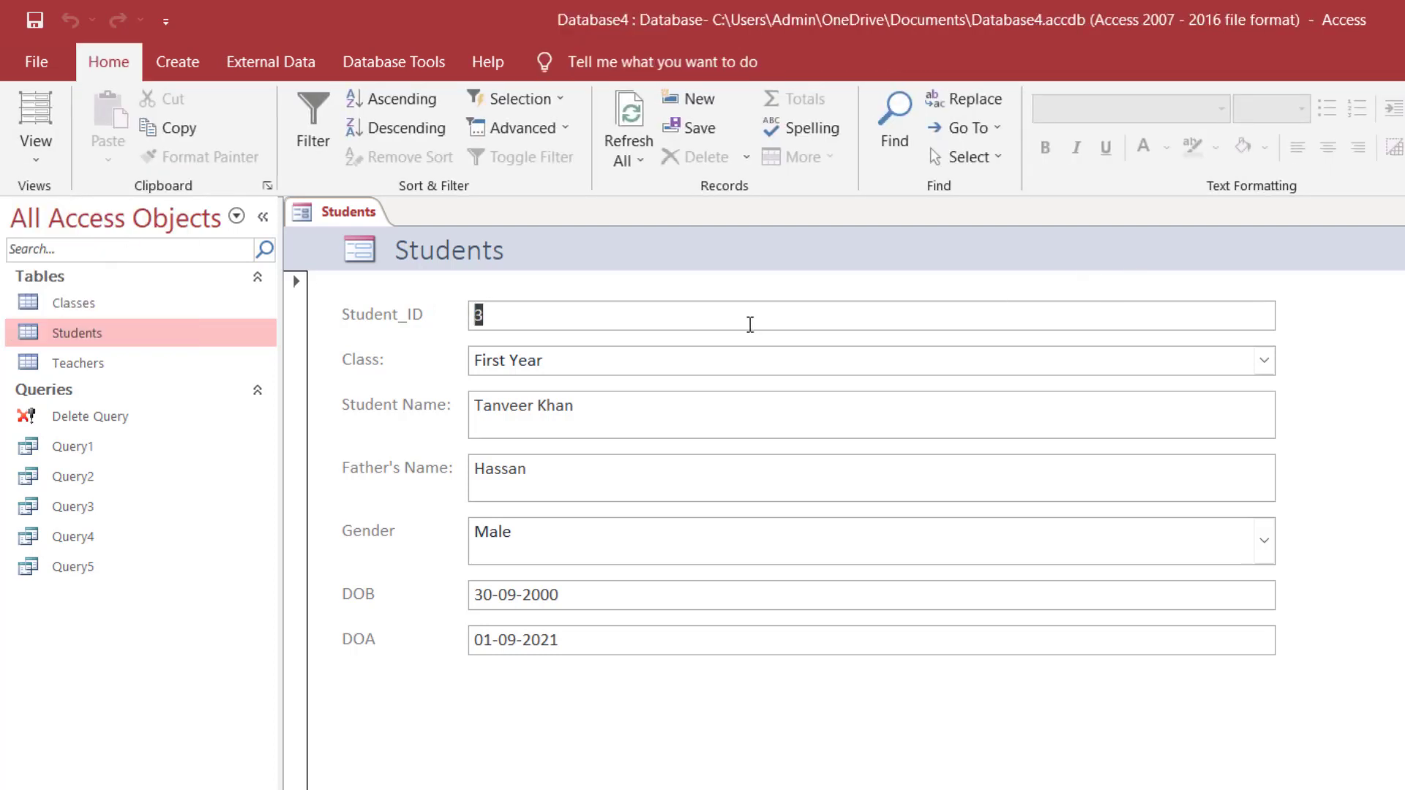
key(Tab)
key(Tab)
key(Tab)
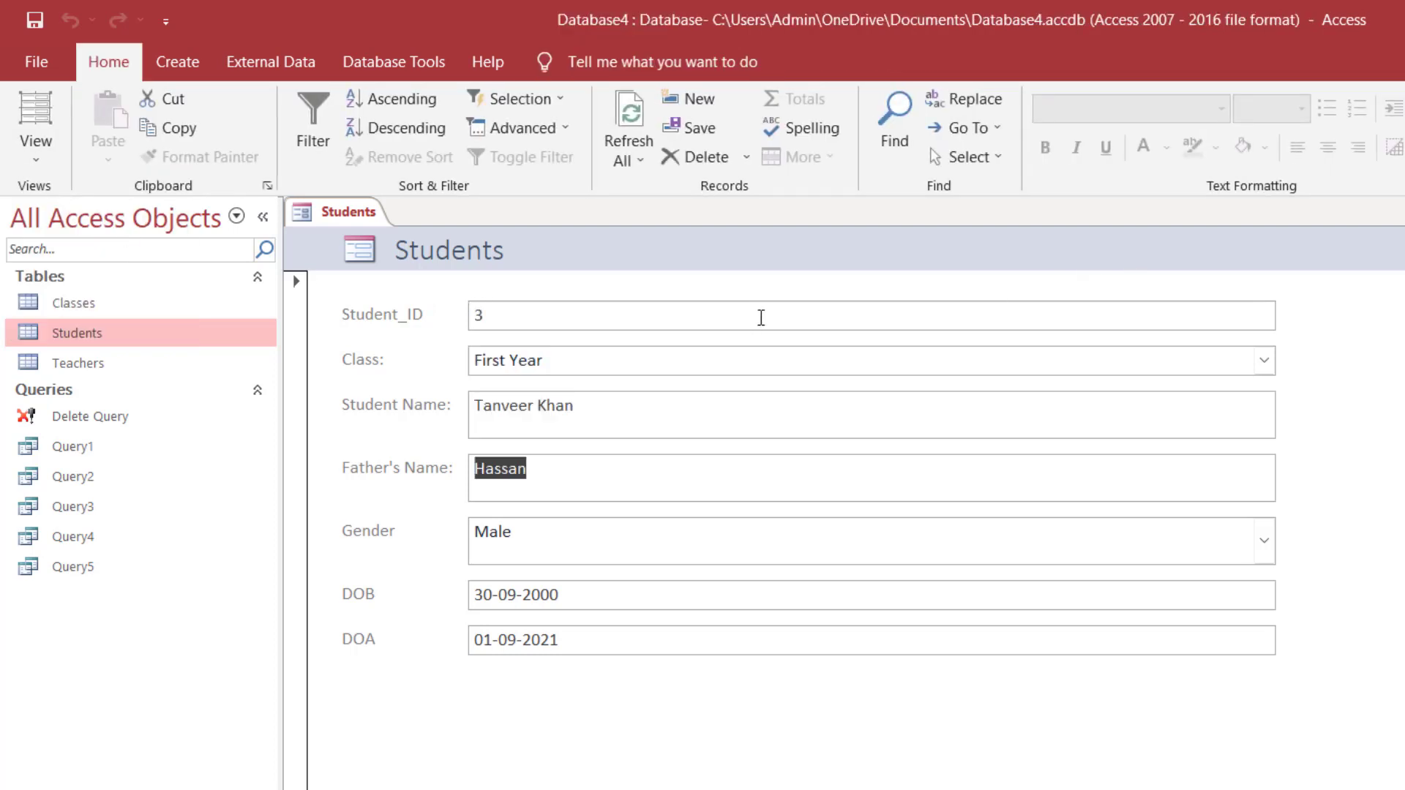
key(Tab)
click(701, 413)
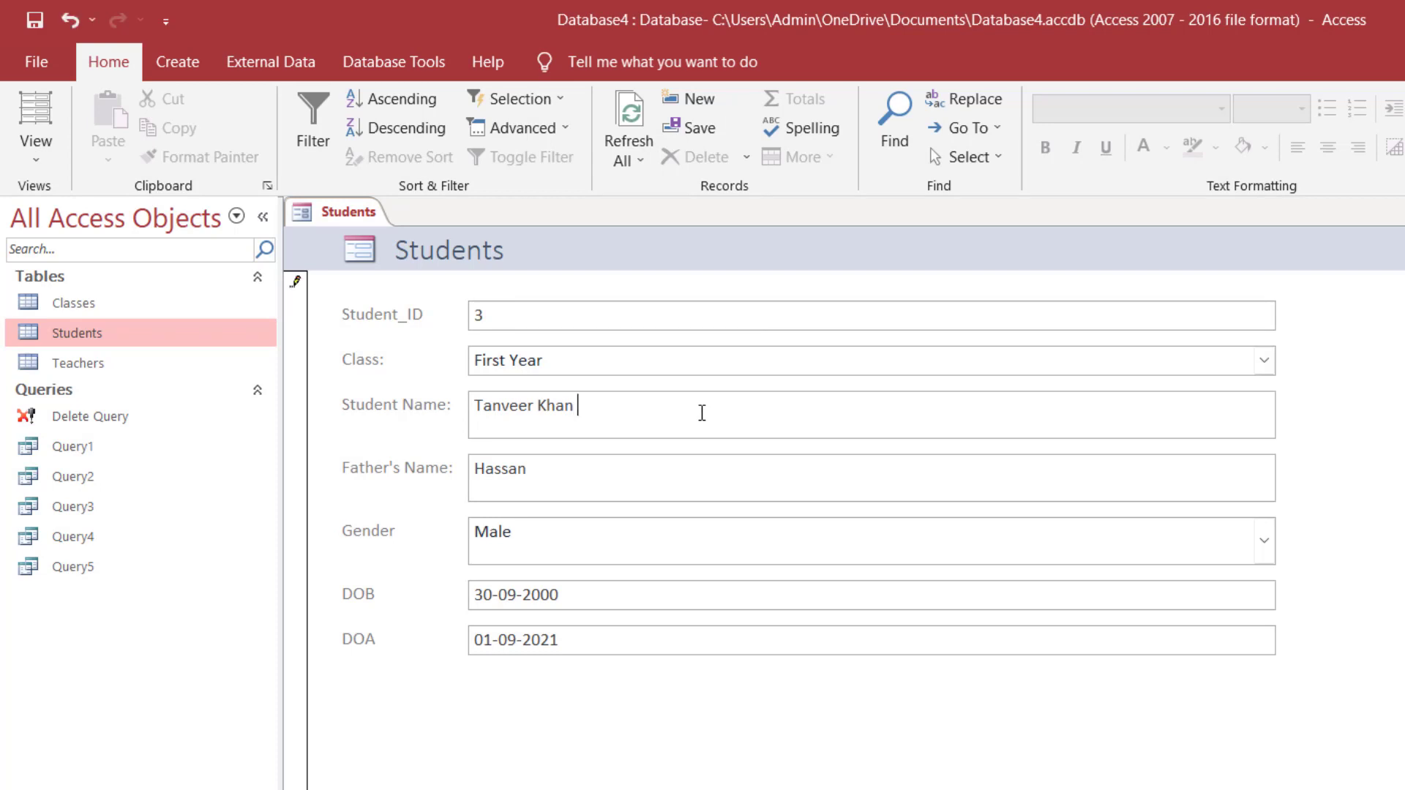
text(ch)
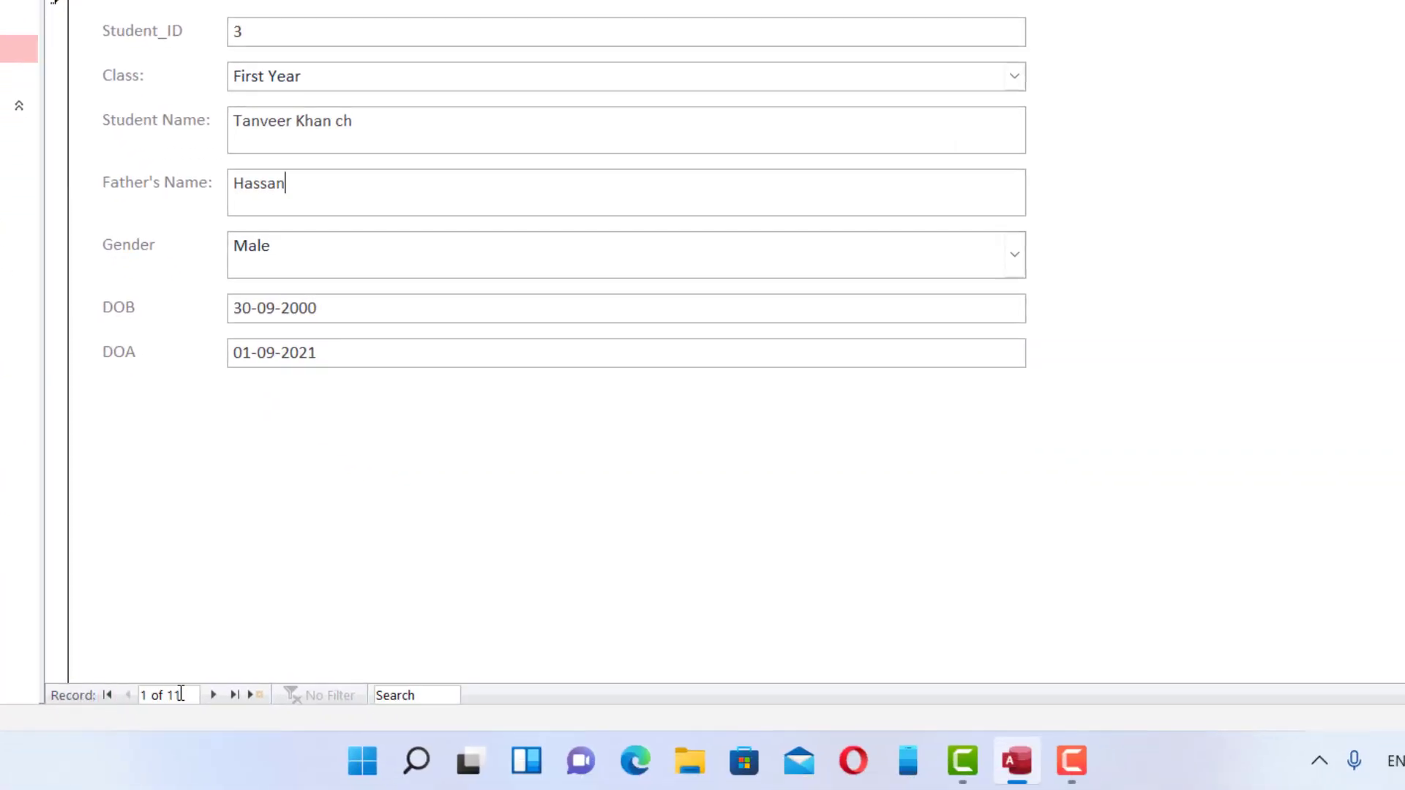
- Browse forward record by record to the seventh student record and back to the first
click(212, 694)
click(213, 694)
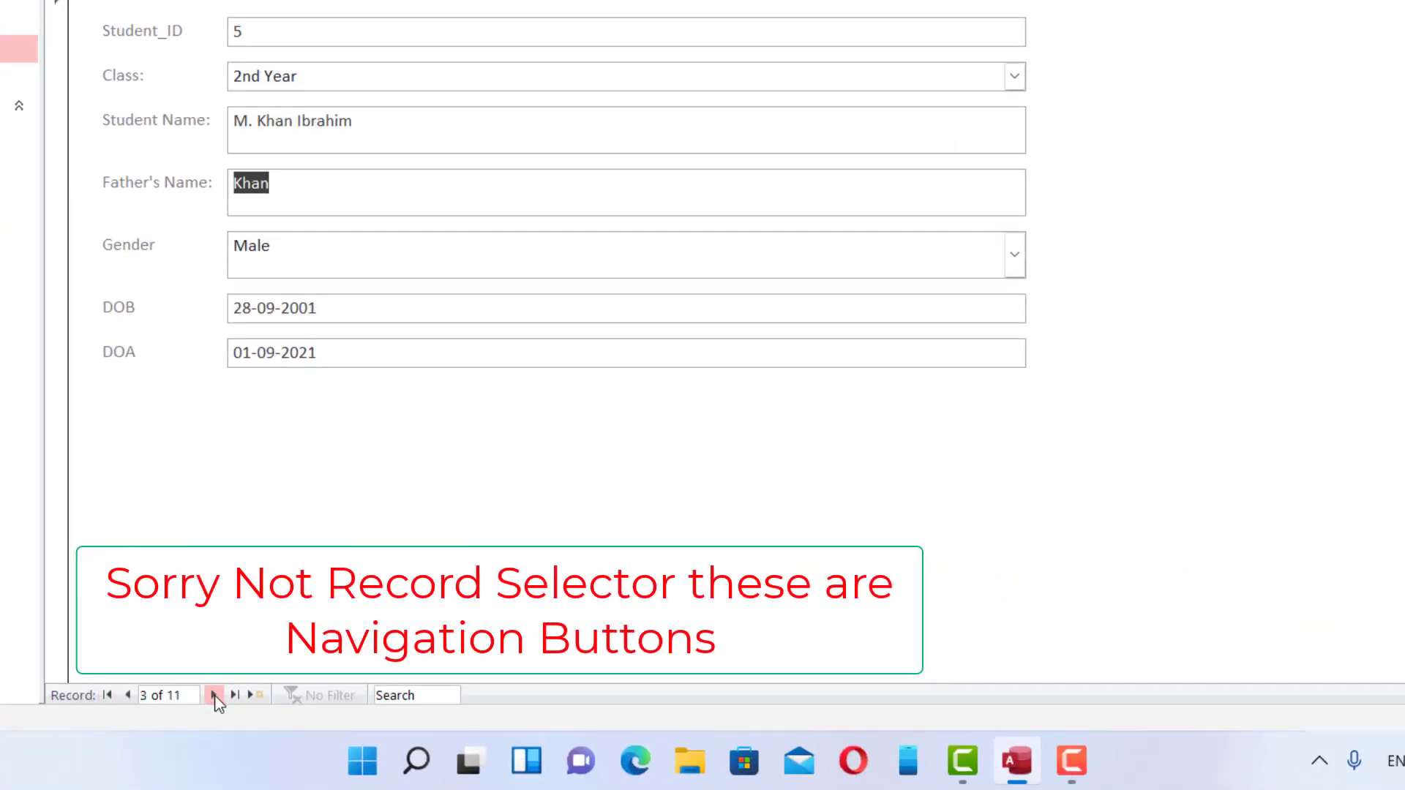
click(213, 694)
click(213, 694)
click(214, 694)
click(214, 695)
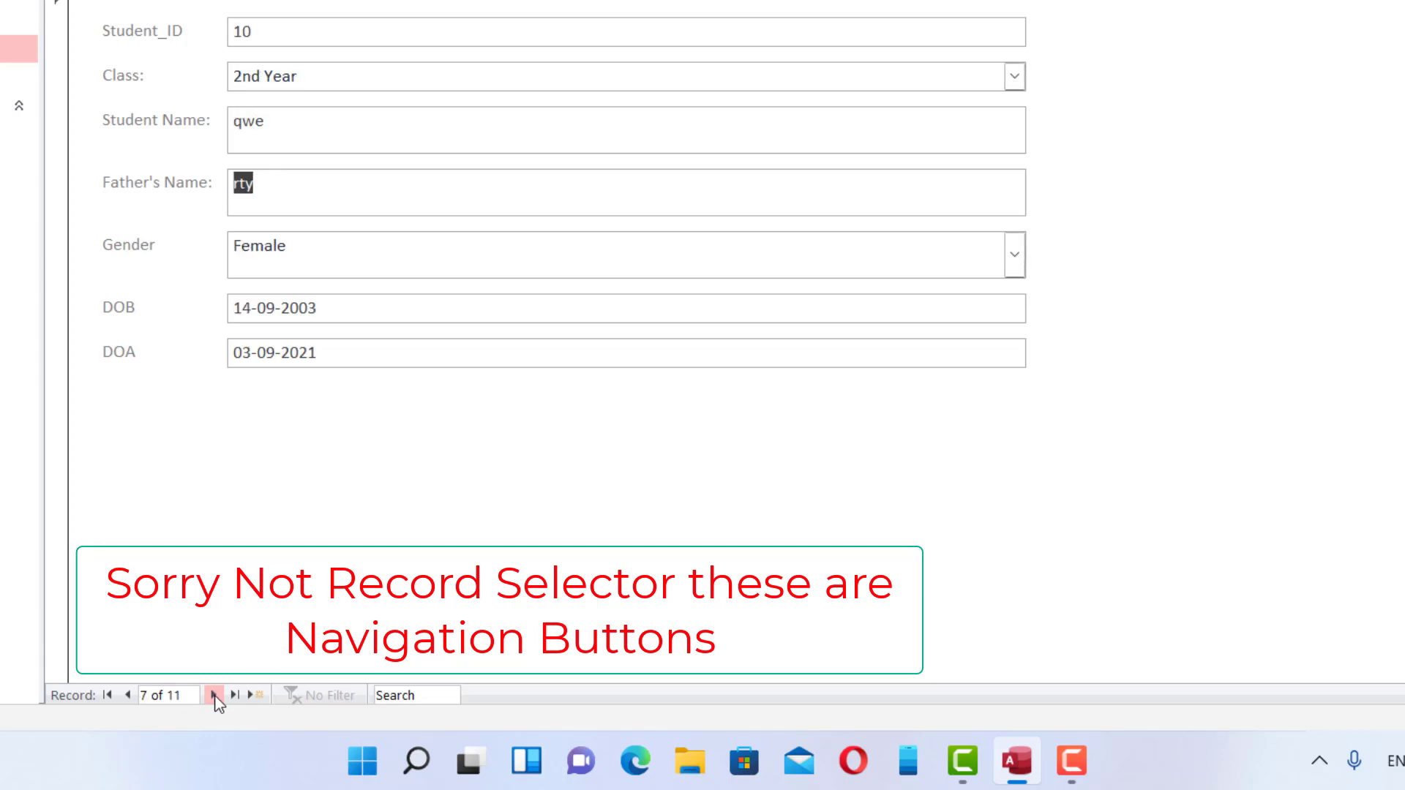
click(128, 695)
click(128, 694)
click(128, 695)
click(128, 695)
click(128, 694)
click(128, 694)
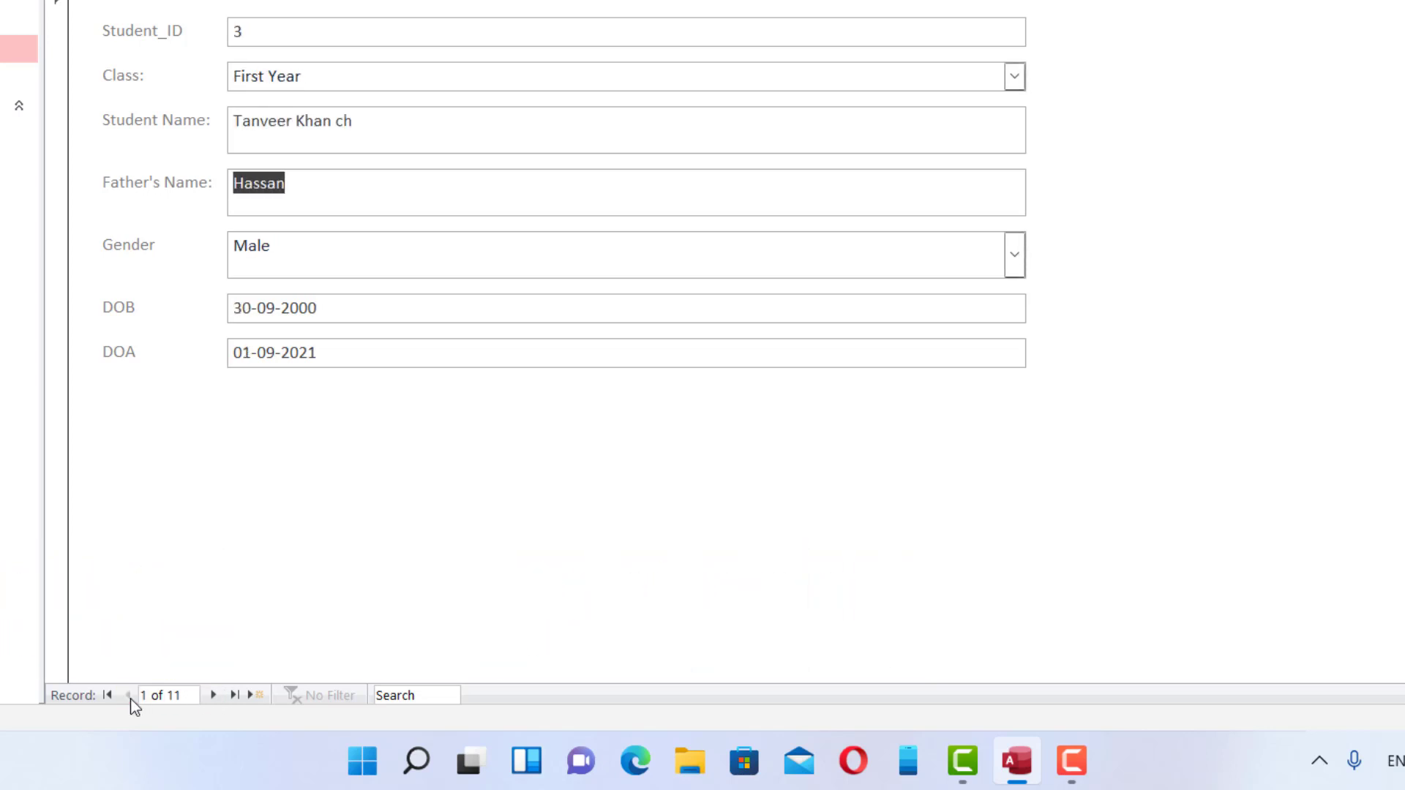
- Step forward to the sixth student record and jump to the last record
click(212, 695)
click(211, 695)
click(211, 695)
click(212, 695)
click(212, 695)
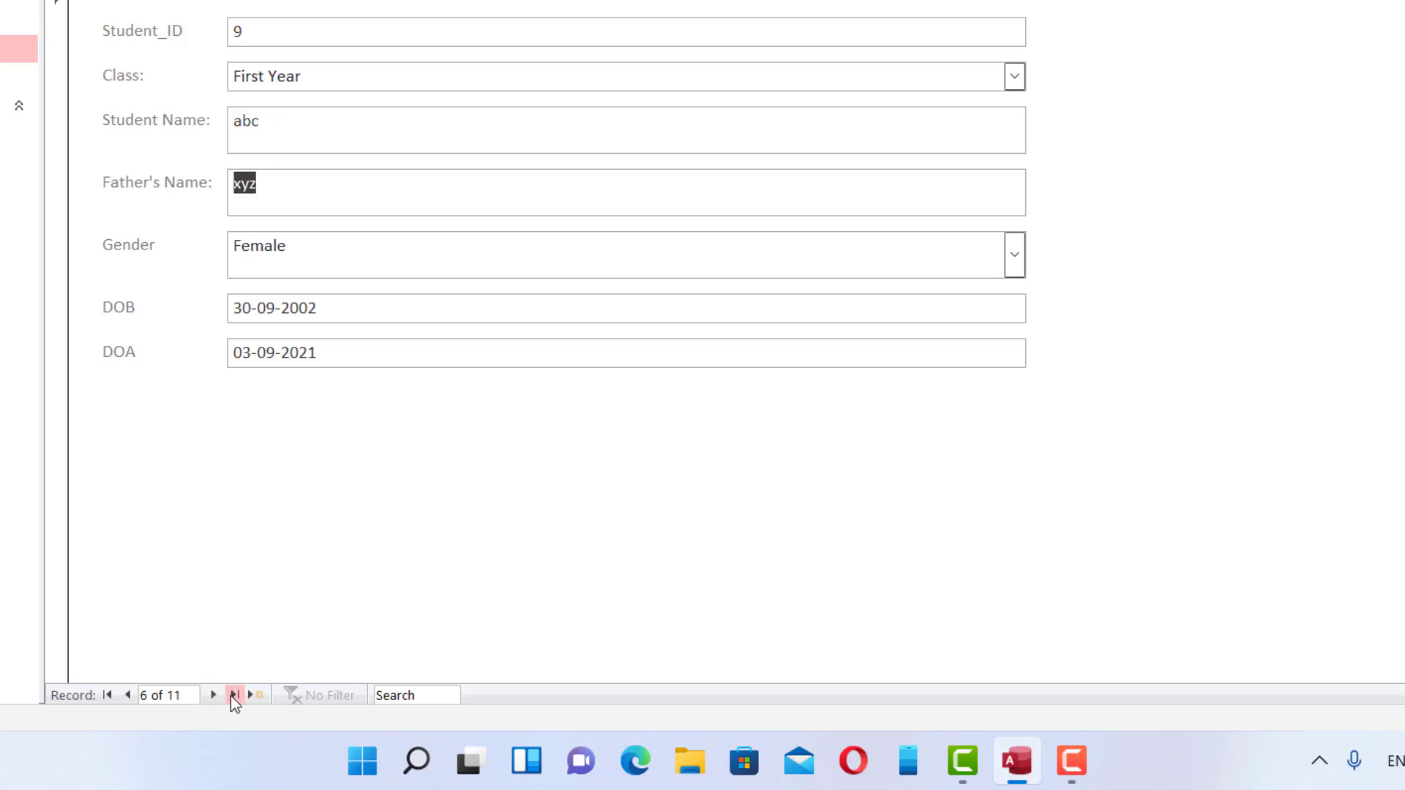
click(234, 695)
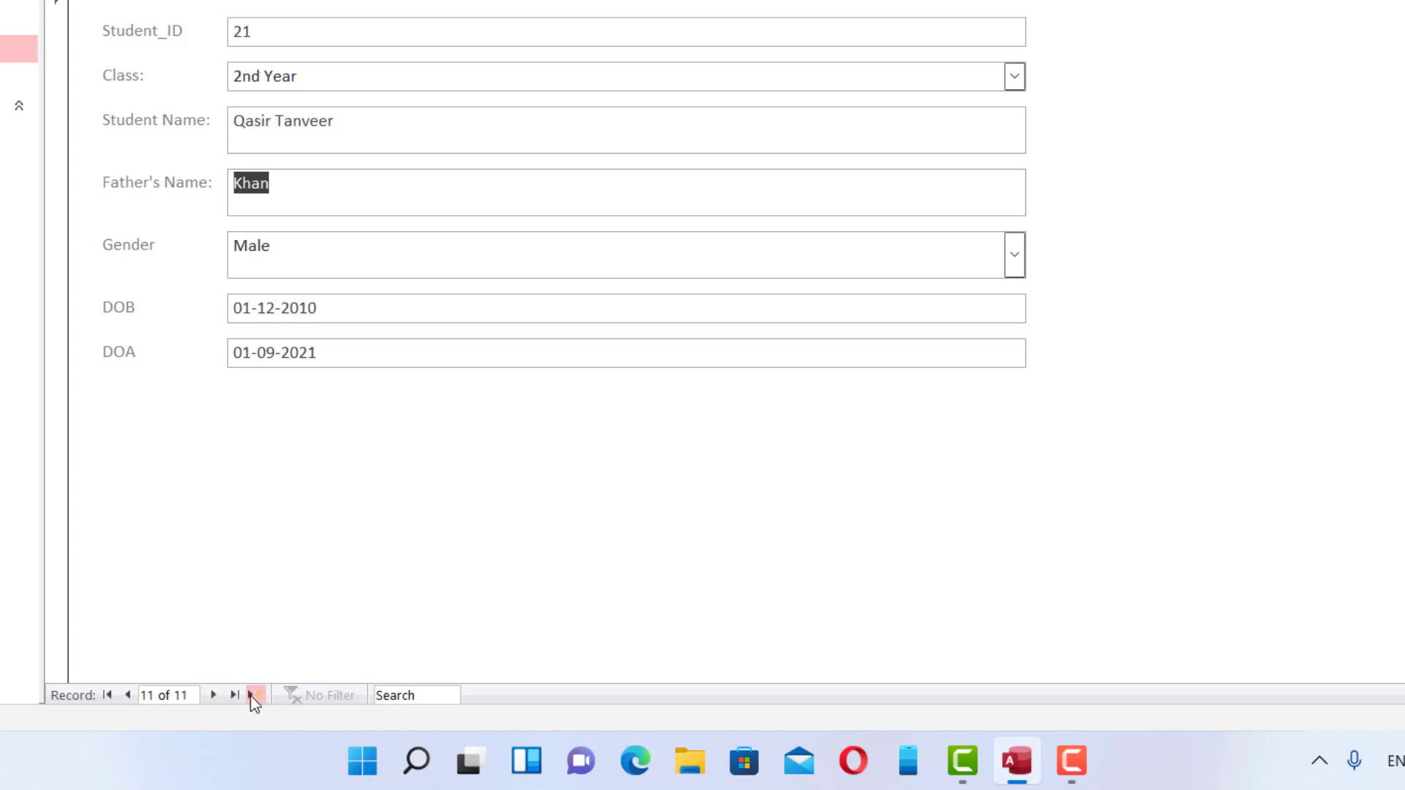
- Show a blank new student record in the form and return to the first record
click(253, 695)
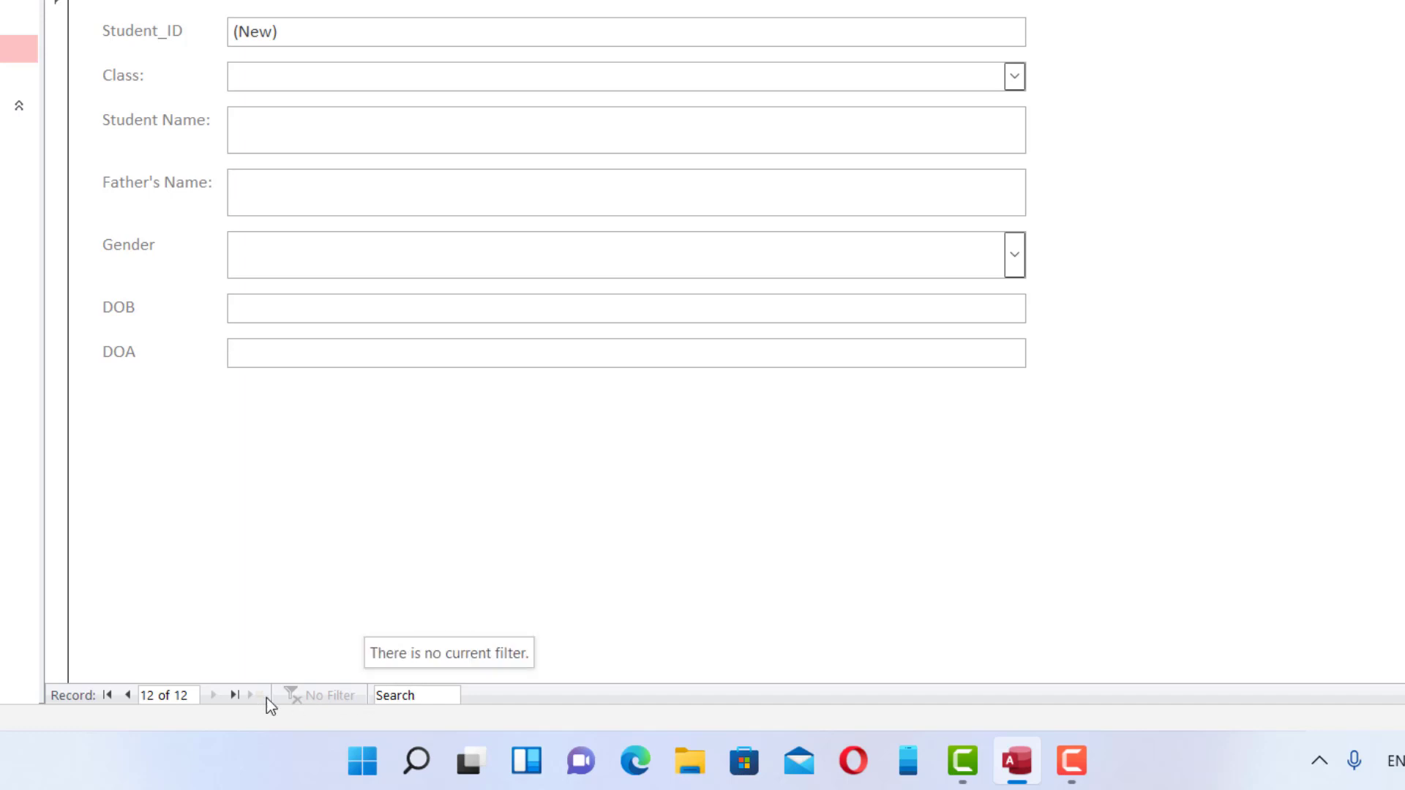
drag(129, 699, 129, 699)
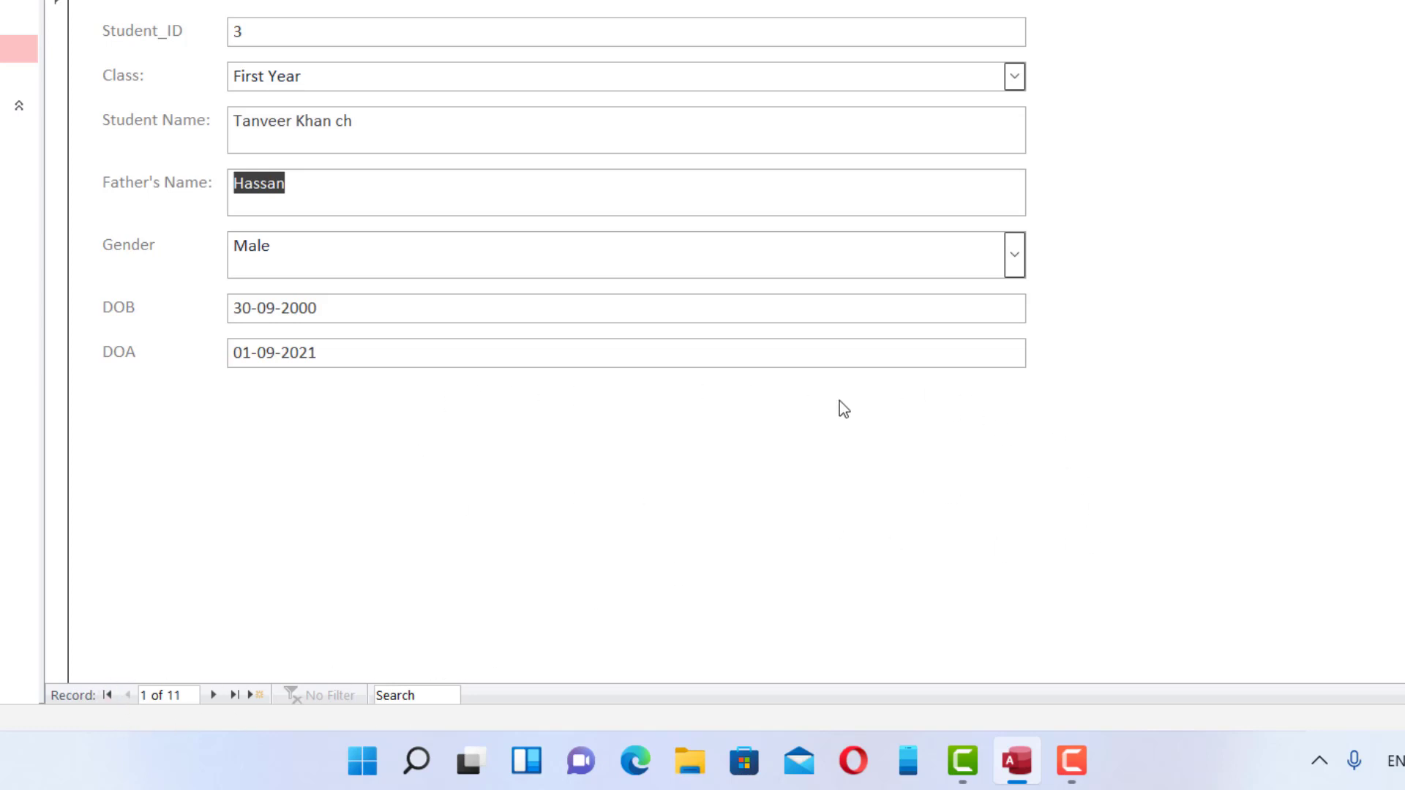
- Check the choices offered by the Class and Gender combo boxes in the first record without changing them
click(1015, 76)
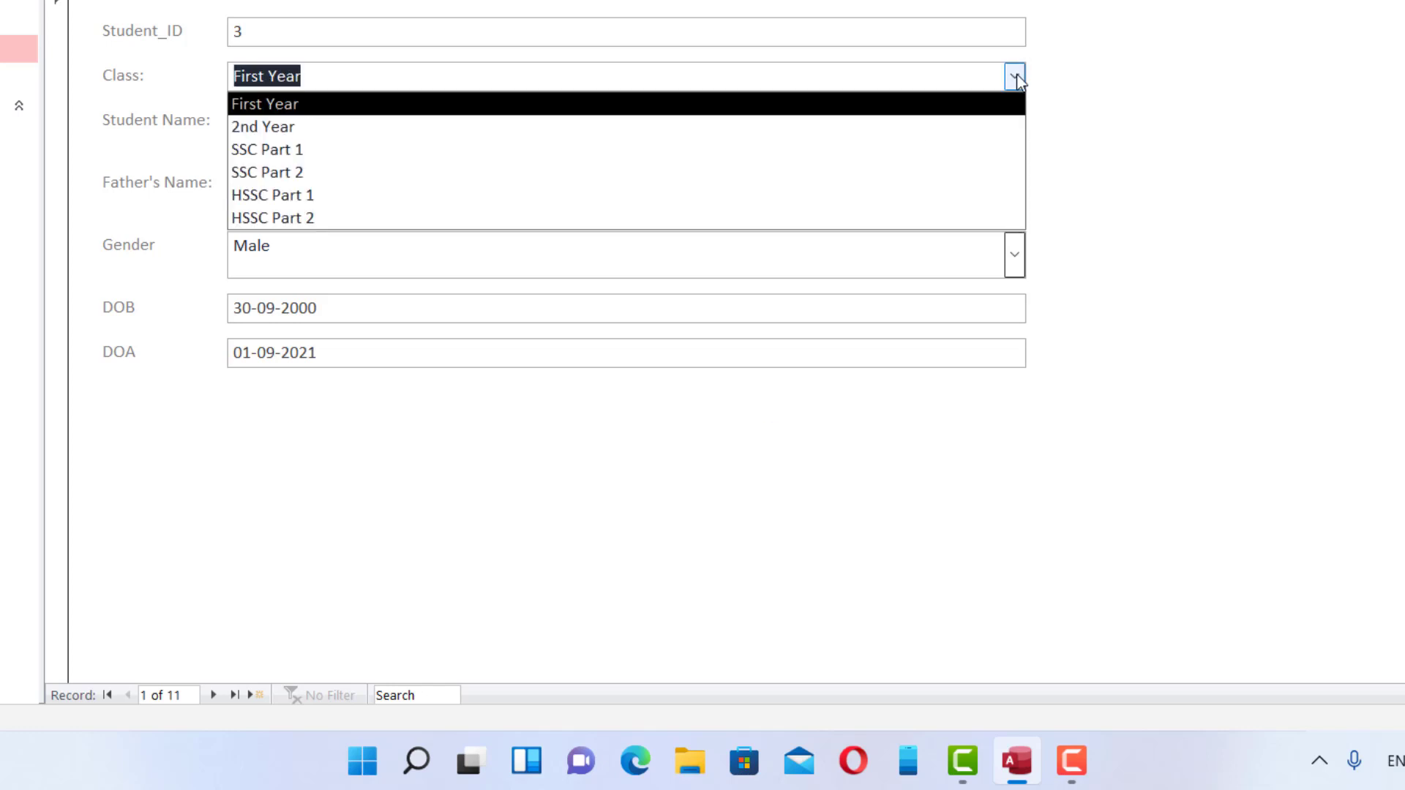
click(1015, 76)
click(1014, 254)
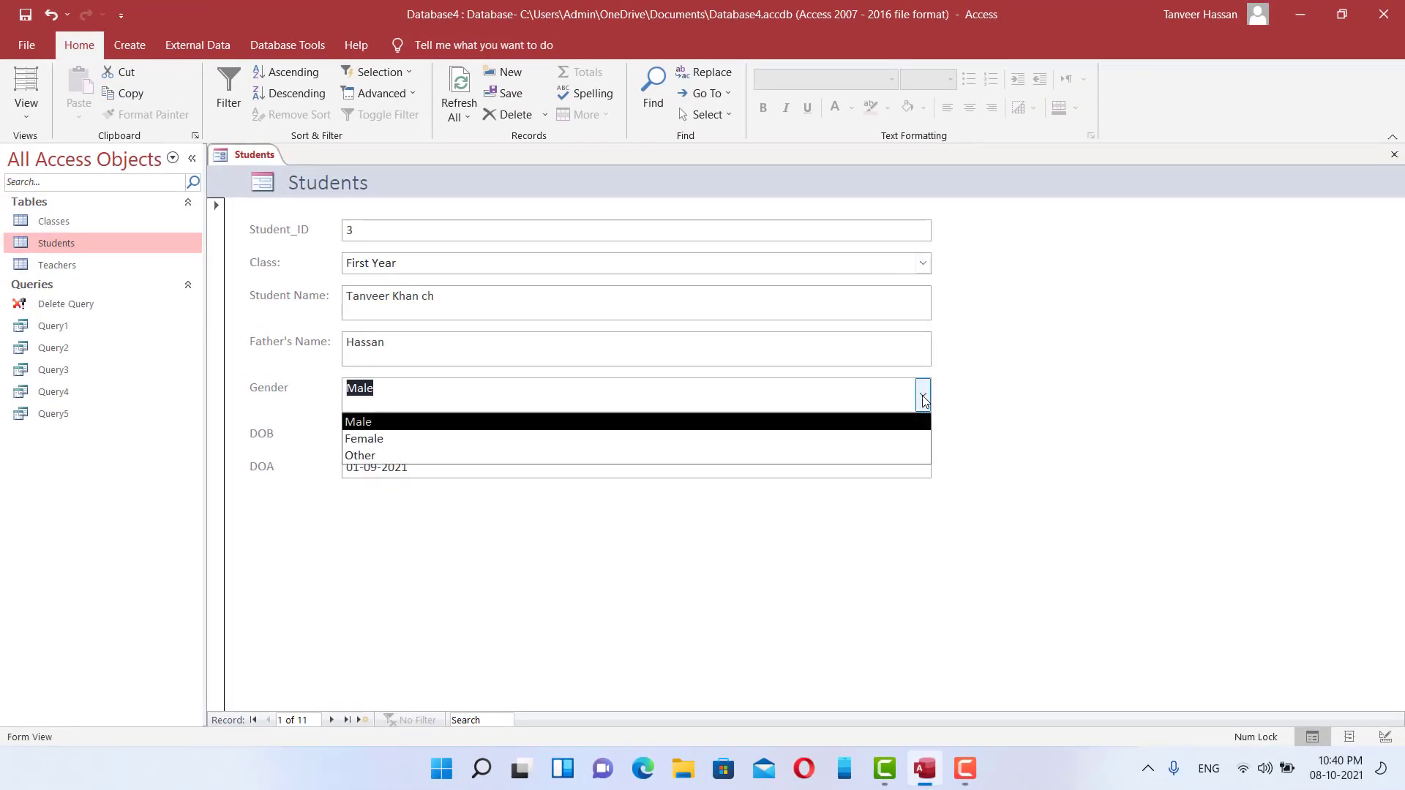
click(923, 401)
click(727, 436)
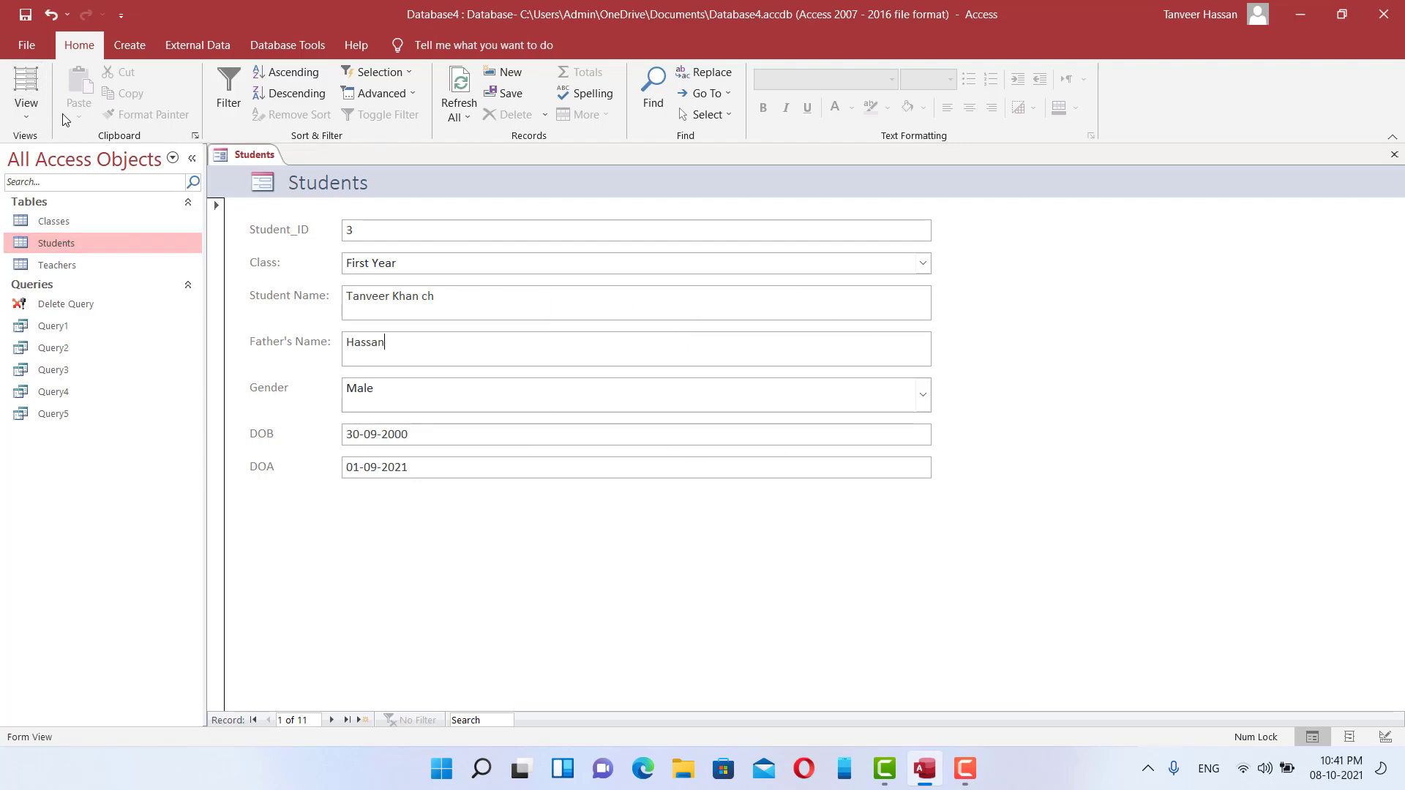
- Switch the Students form to Layout View and reduce the Student Name box to a single line in height
click(28, 114)
click(66, 185)
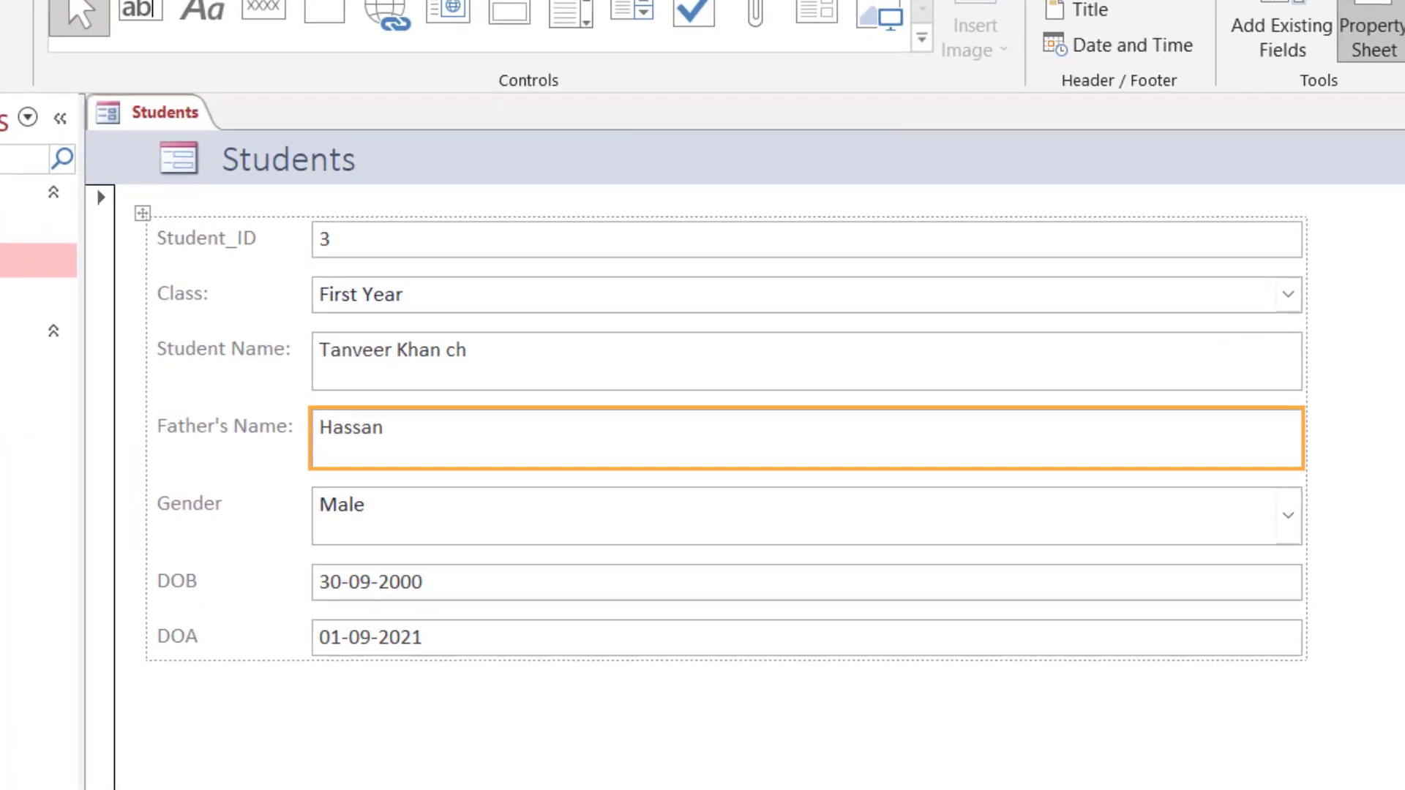
click(646, 381)
click(642, 292)
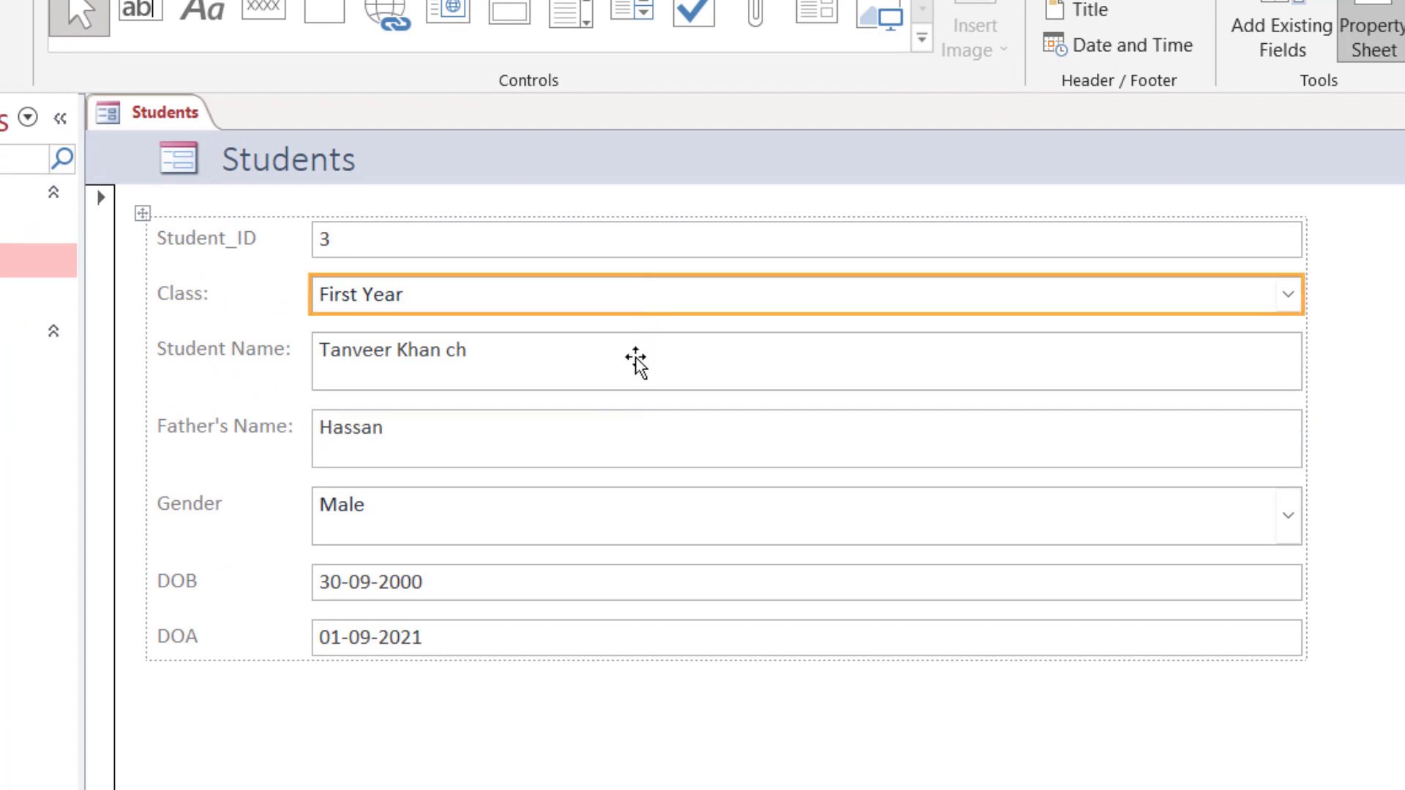
click(636, 370)
drag(721, 392, 722, 370)
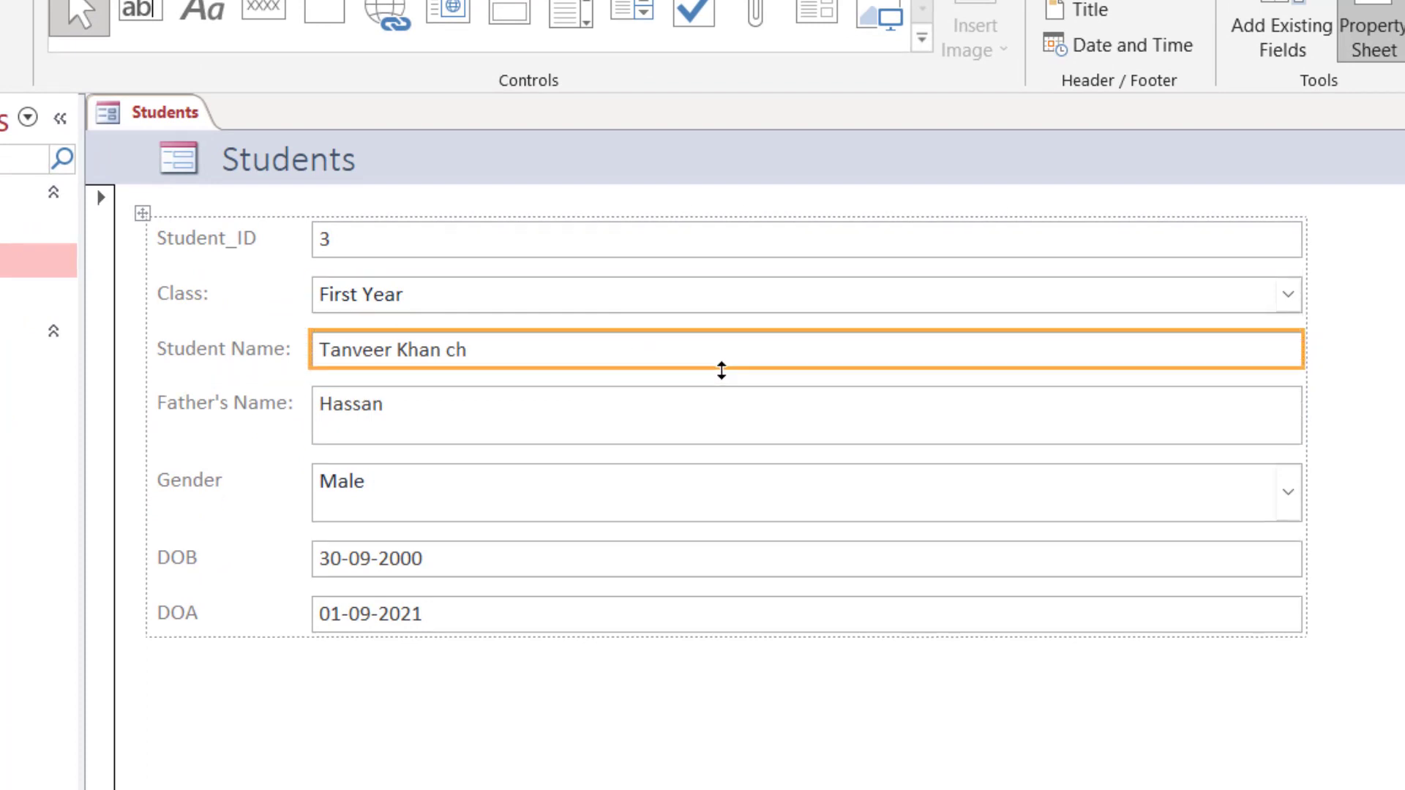
- Reduce the heights of the Father's Name and Gender boxes to about a single line each
click(743, 437)
drag(746, 441, 750, 428)
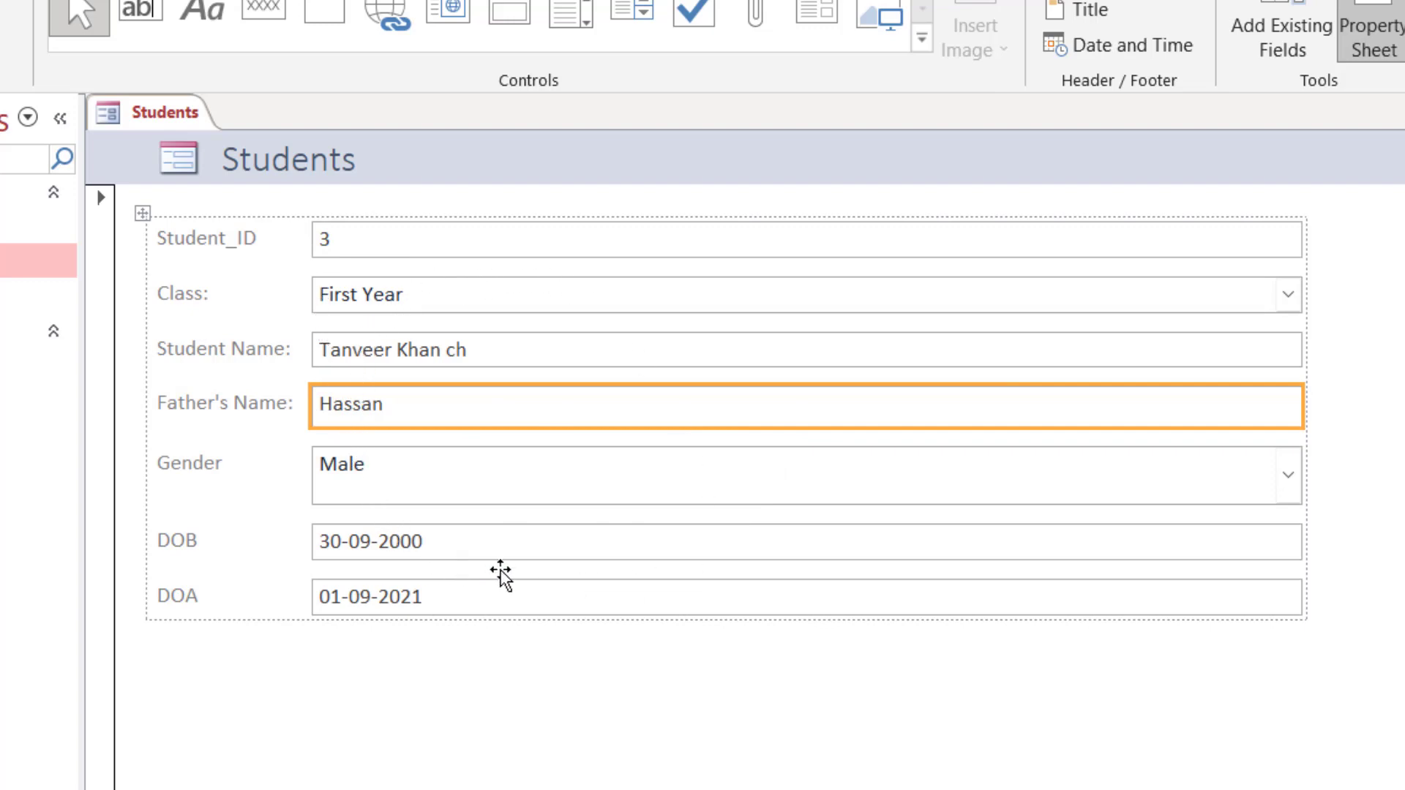
click(628, 483)
drag(725, 504, 708, 480)
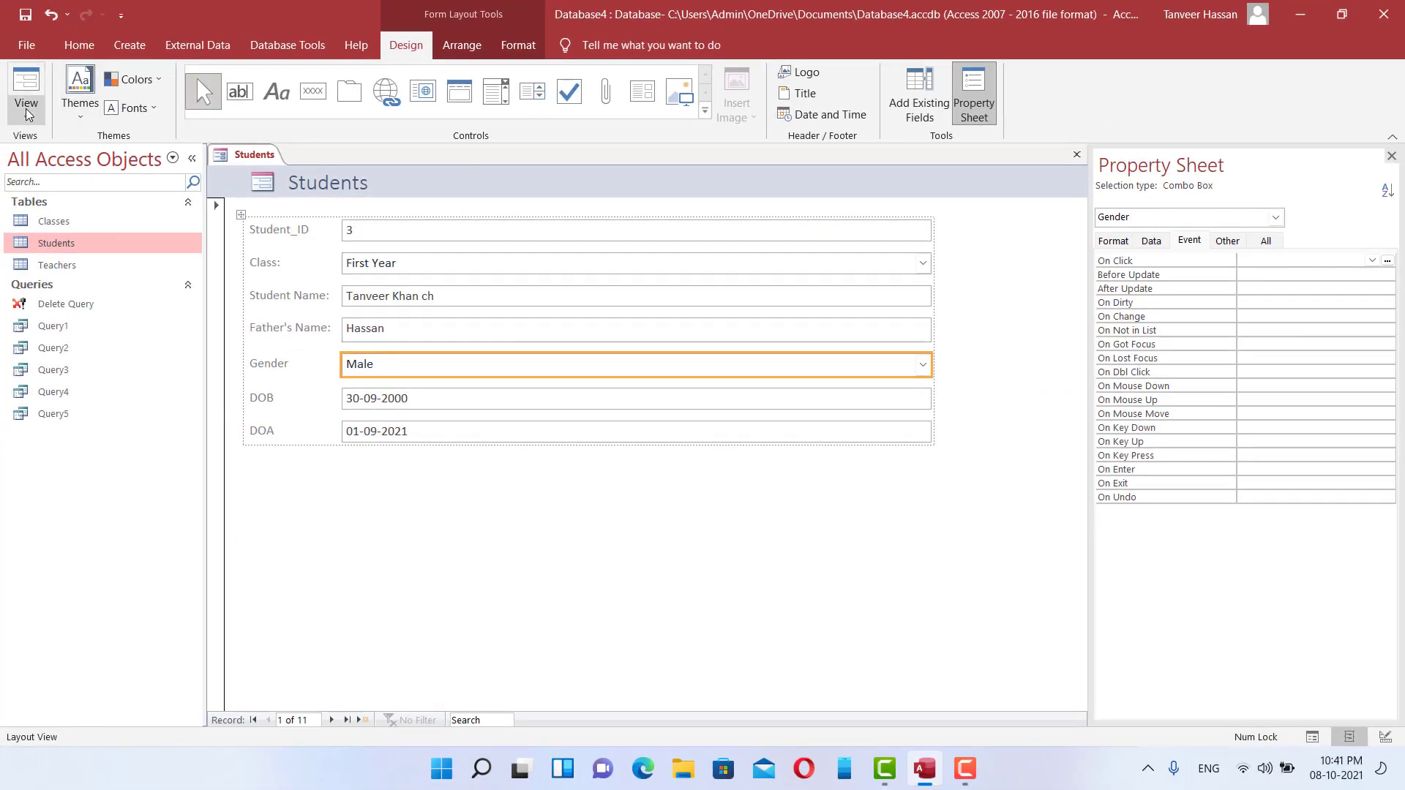
- Switch the Students form to Design View and examine the Student_ID label and the bound controls from Student_ID through Gender
click(27, 113)
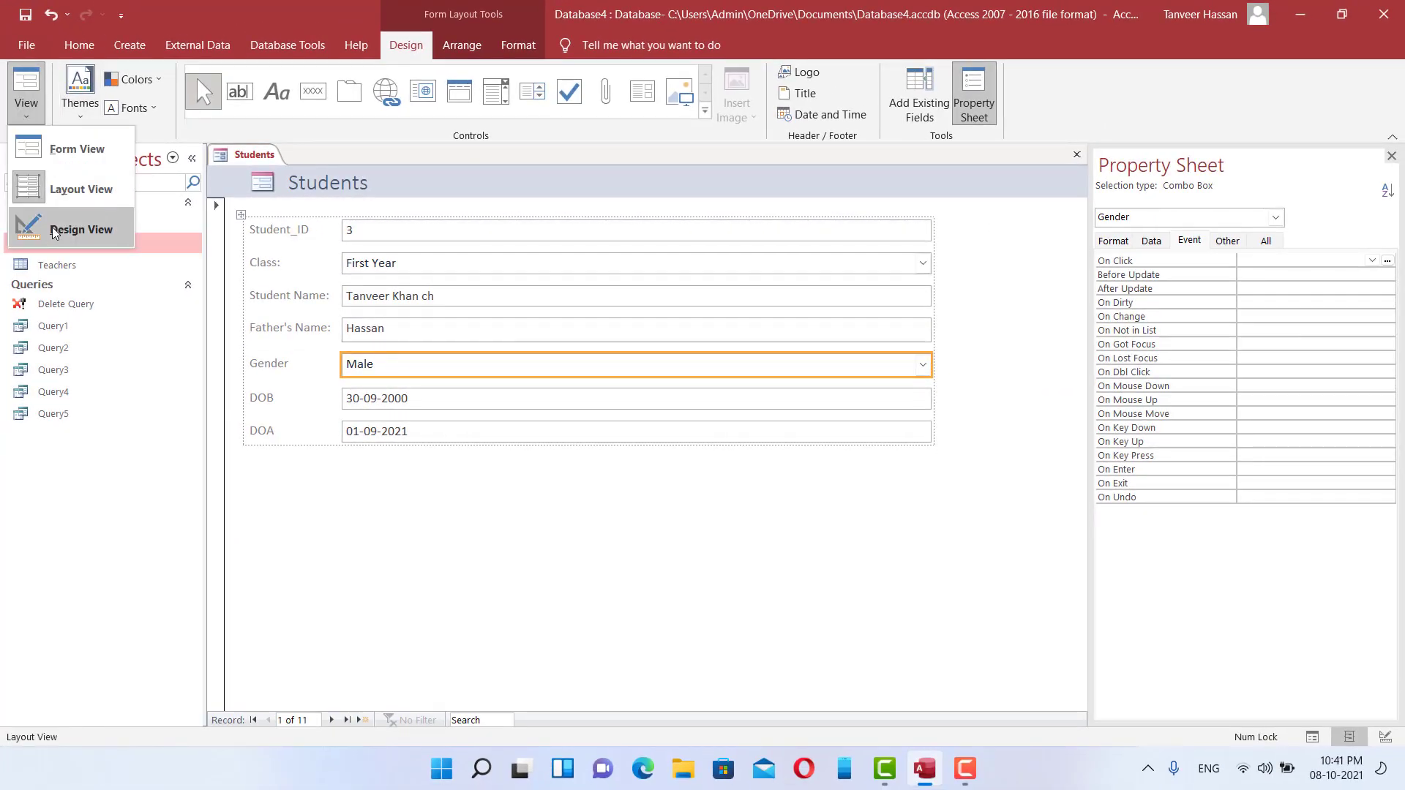
click(87, 233)
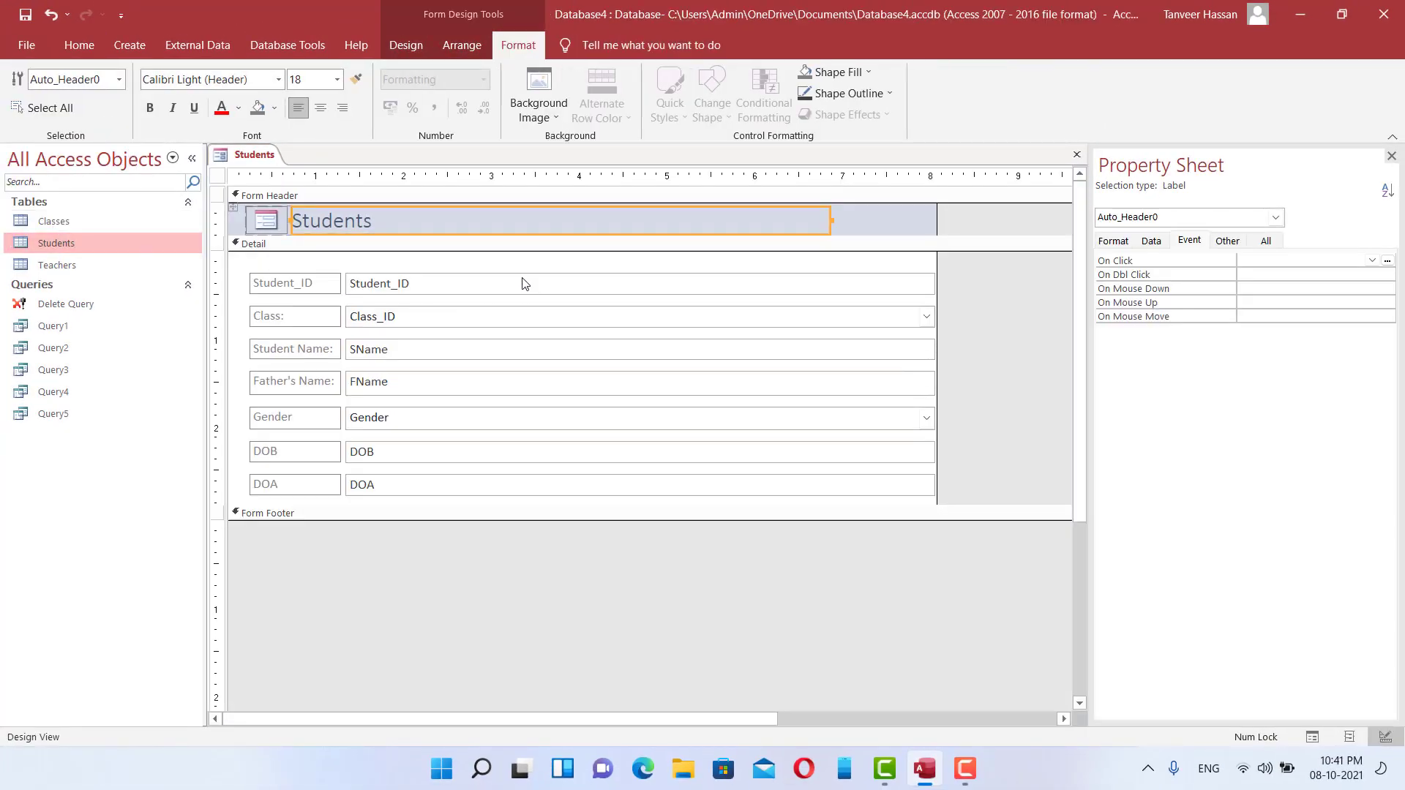
click(295, 278)
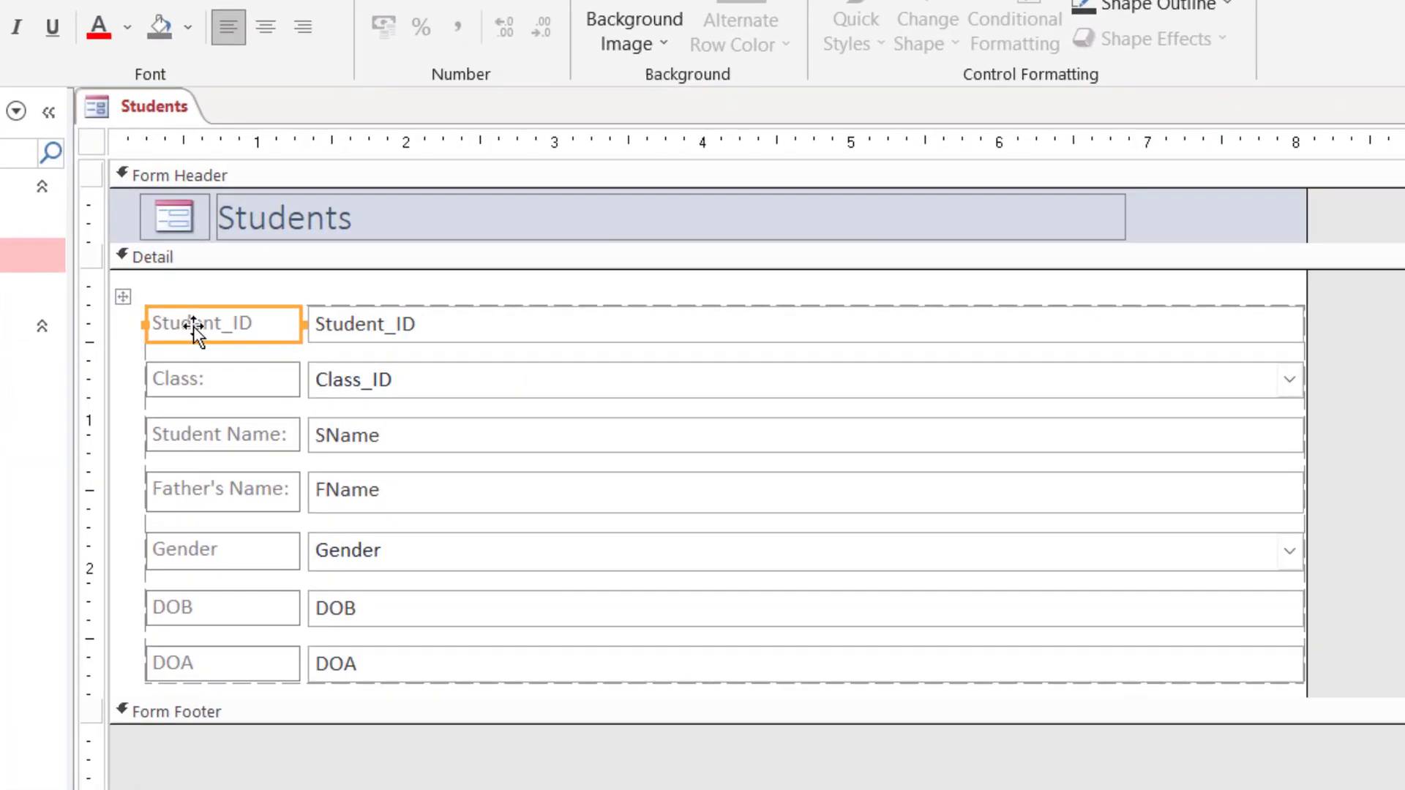
click(446, 337)
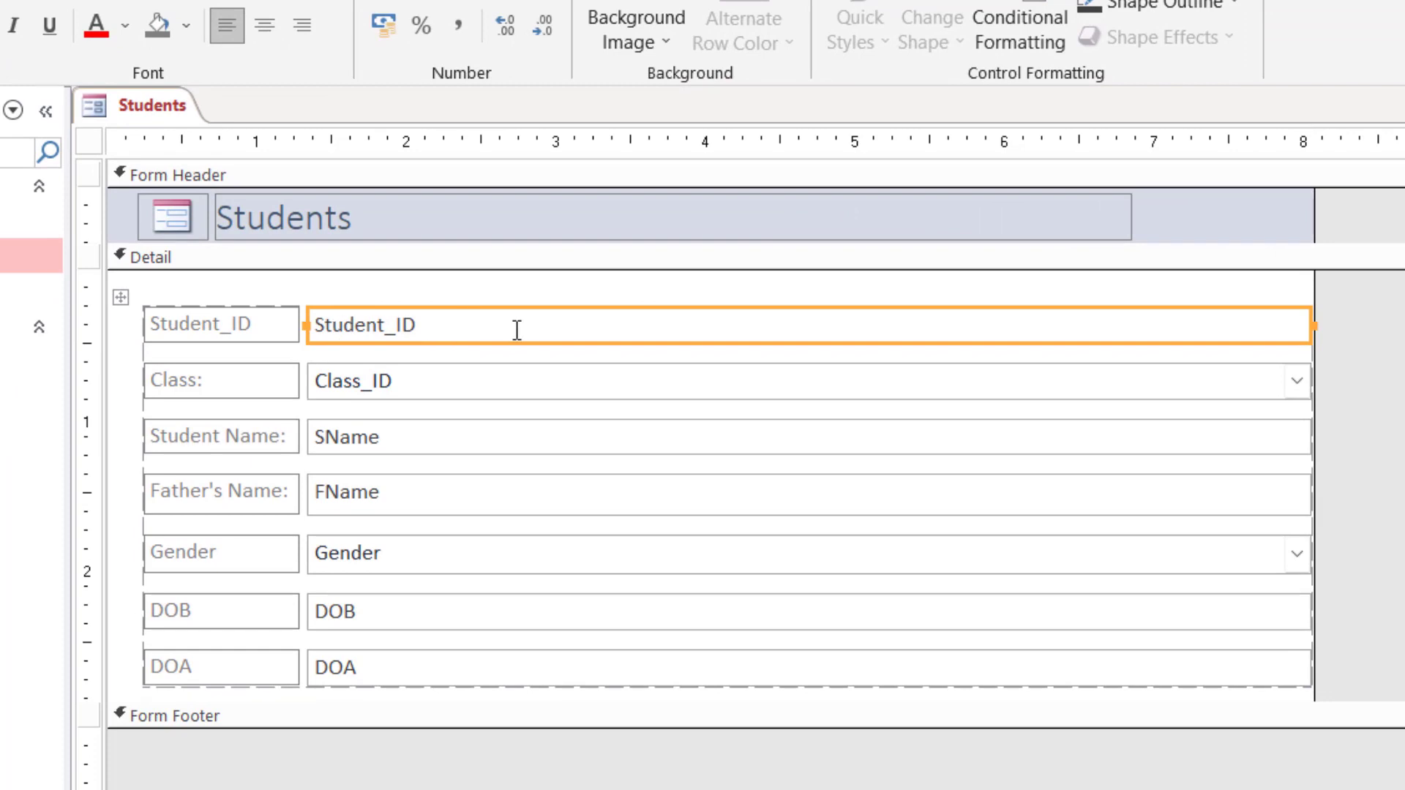
click(450, 393)
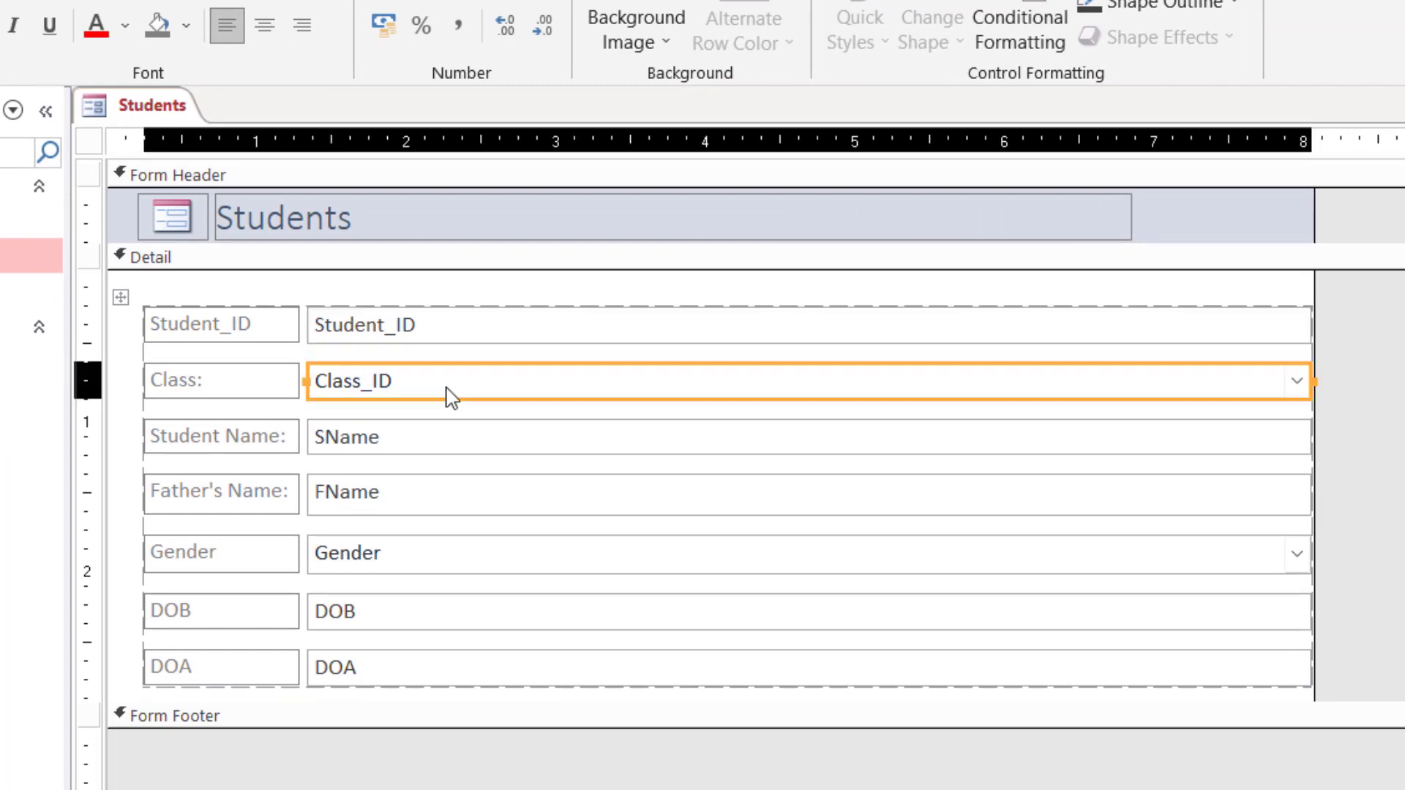
click(468, 442)
click(485, 497)
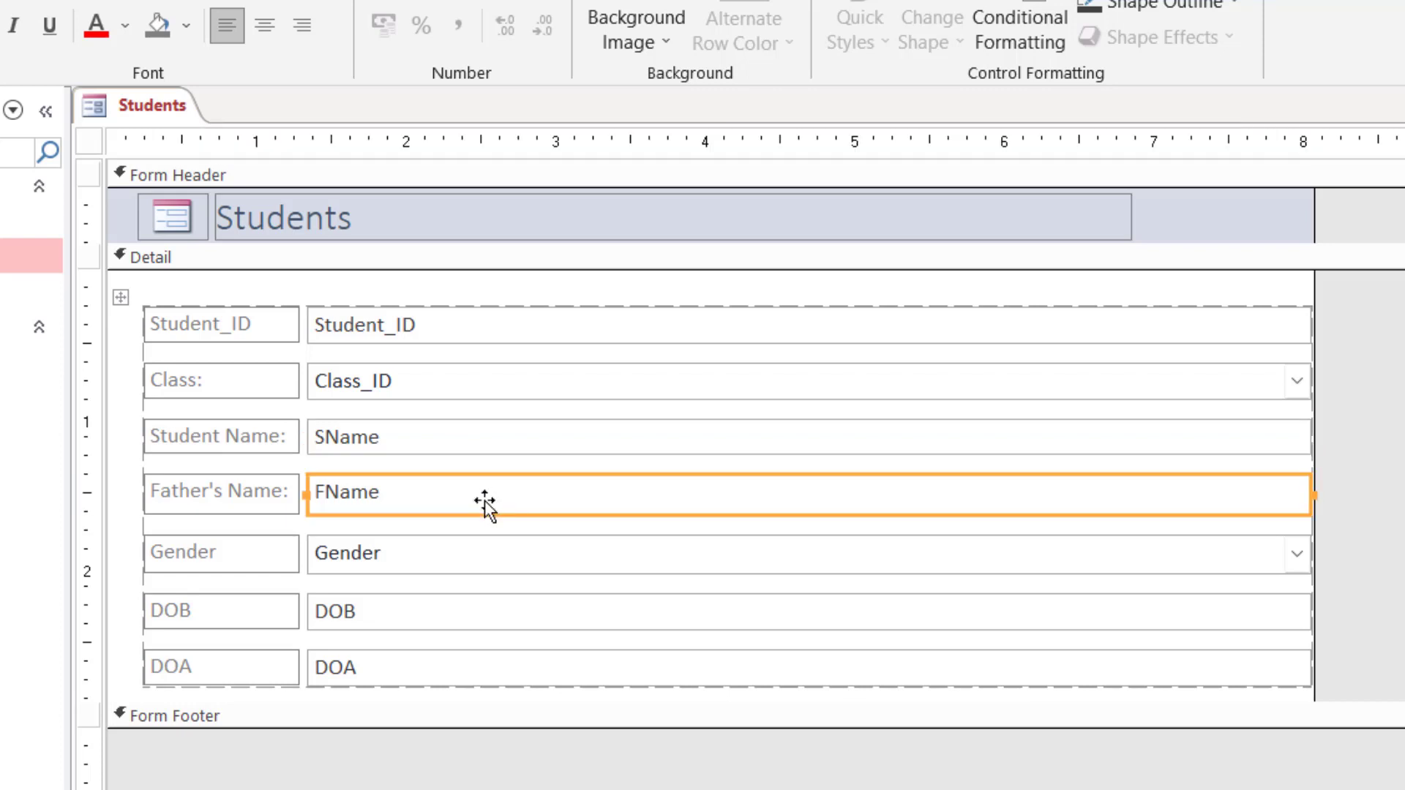
click(491, 558)
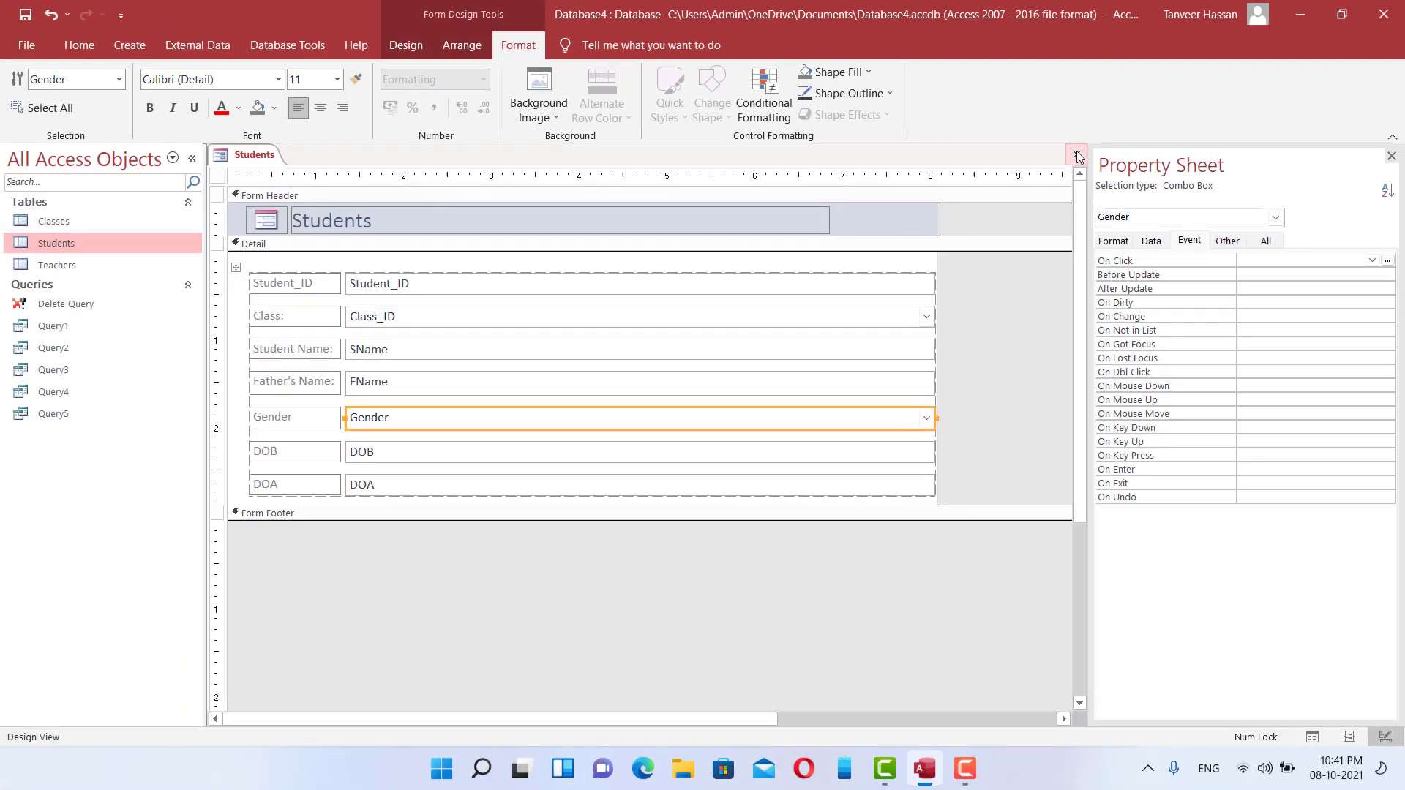
- Close the Students form and start a blank form in Design View, shrinking its detail area to about 5.9 wide by 1.7 high
click(1076, 155)
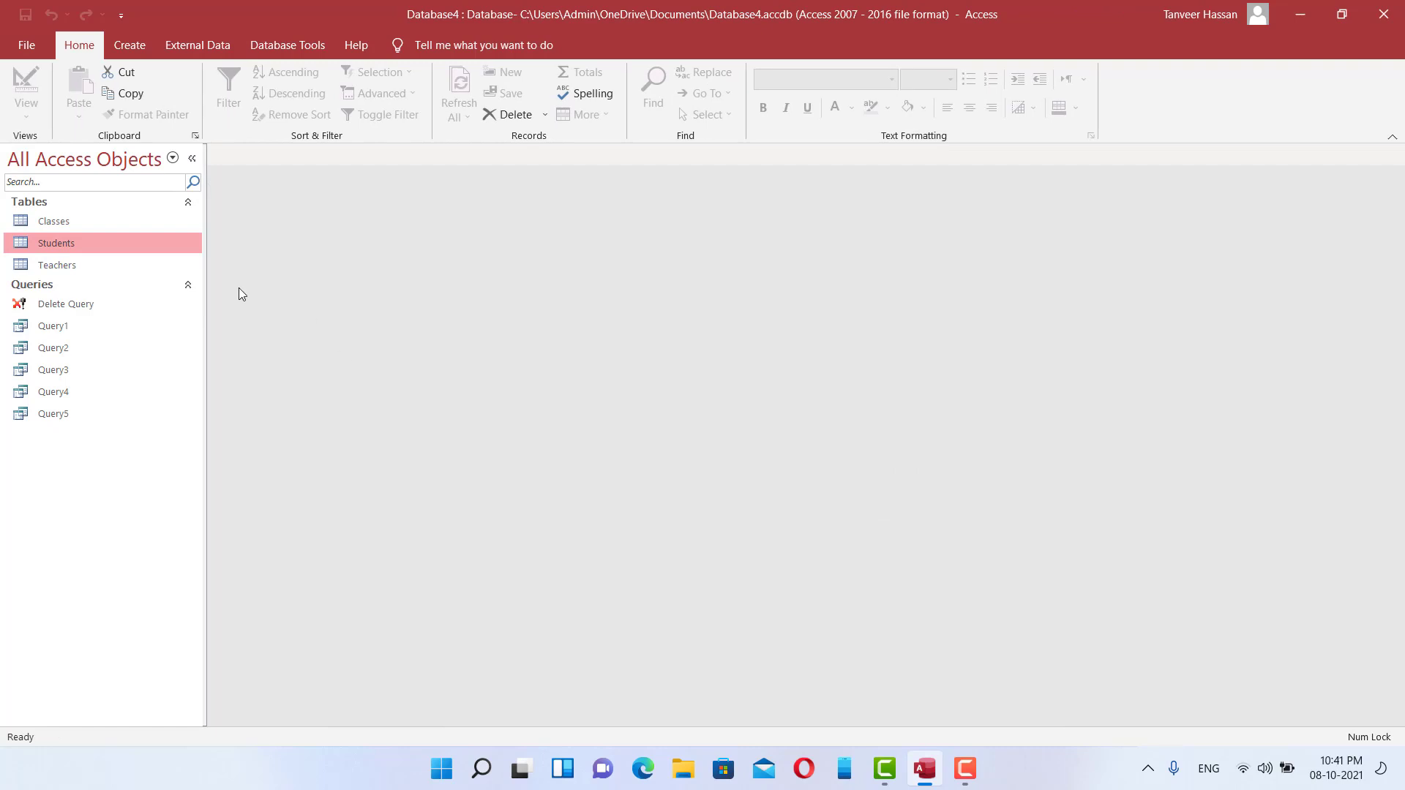
click(130, 45)
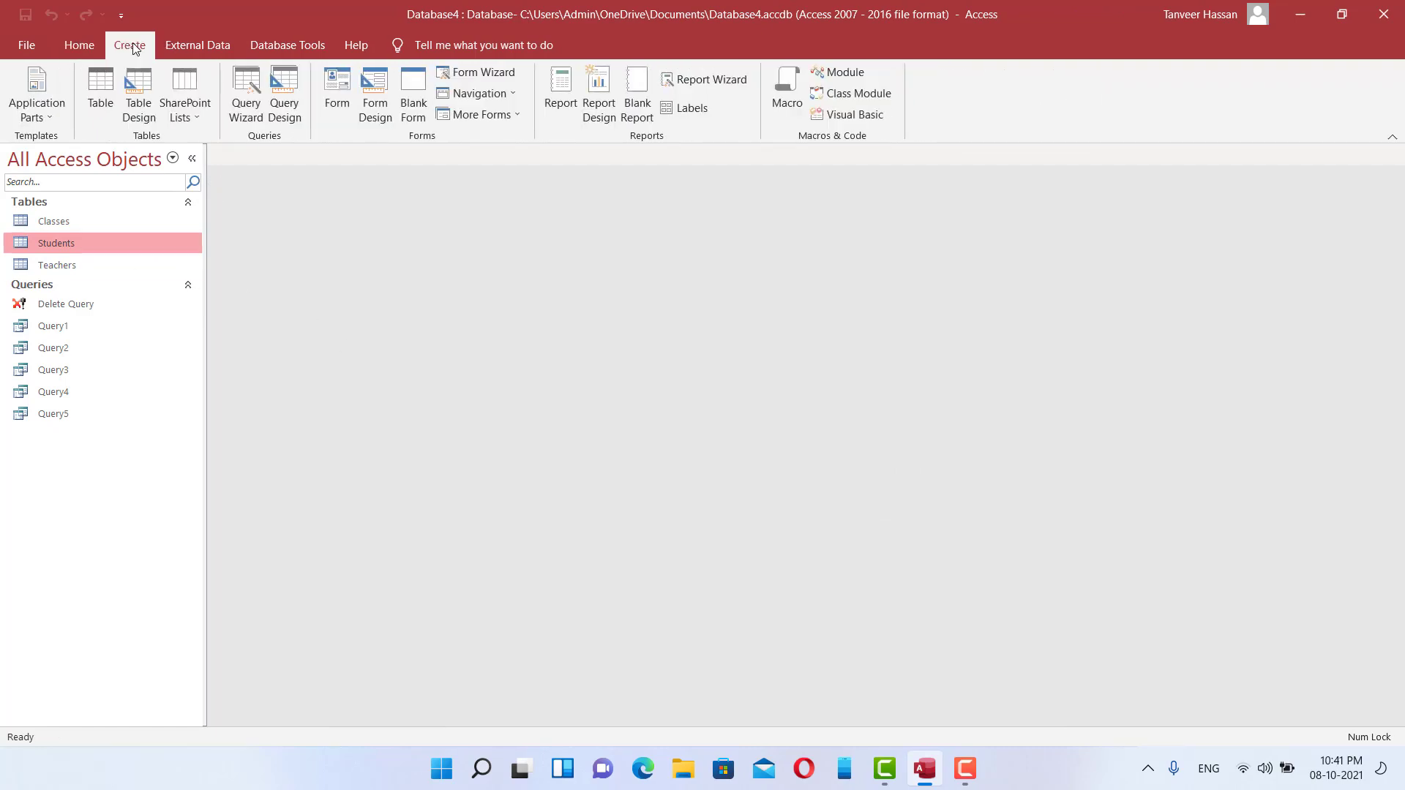
click(379, 90)
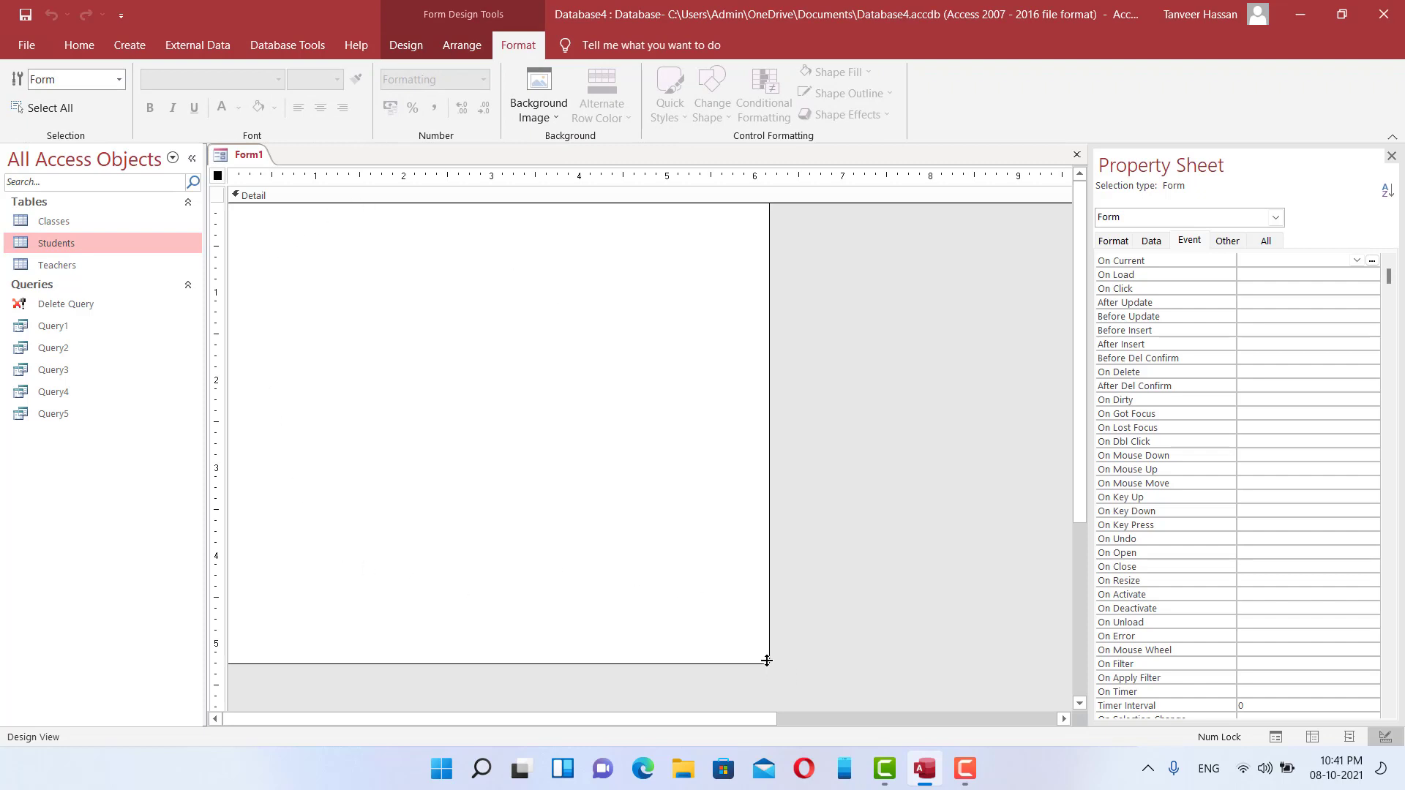
drag(769, 664, 746, 356)
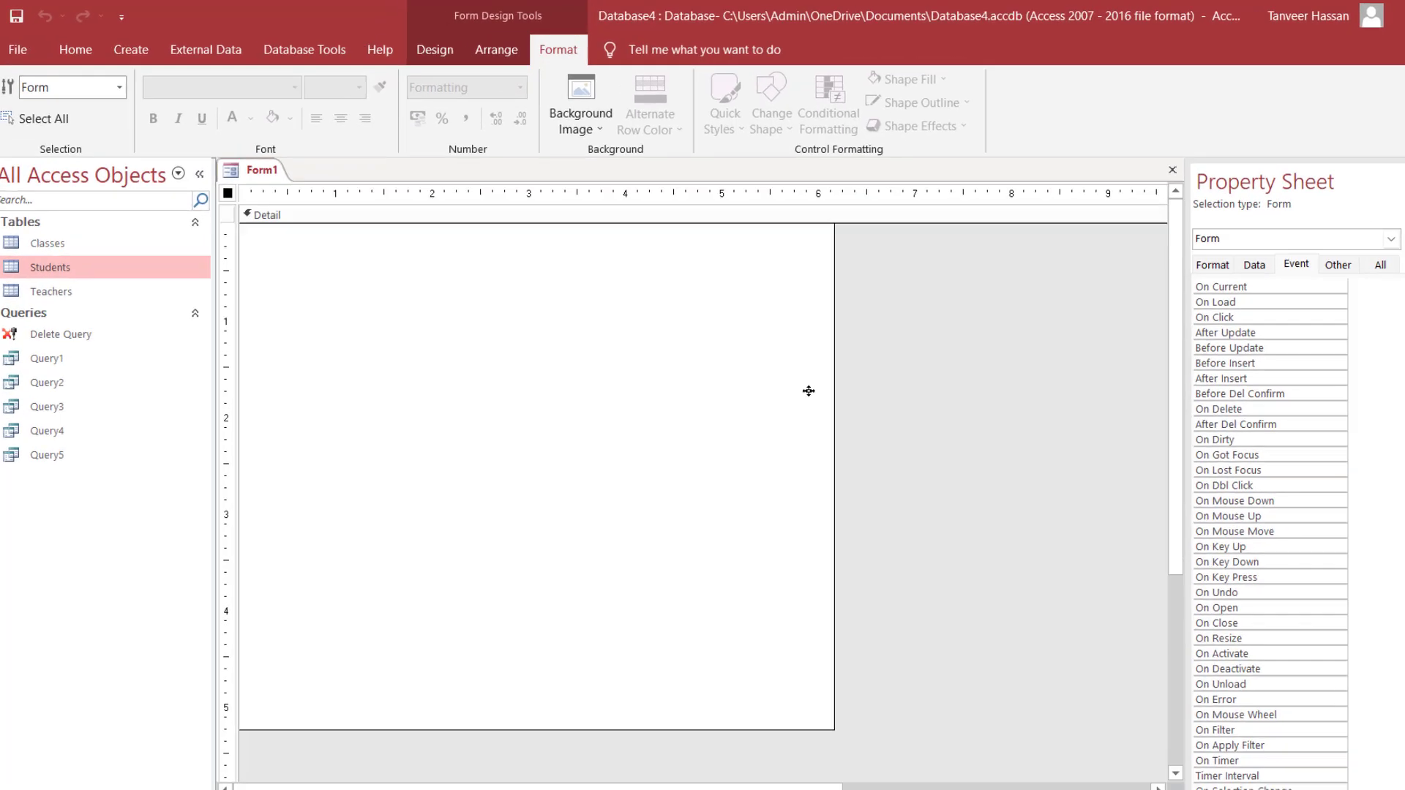
drag(808, 391, 808, 391)
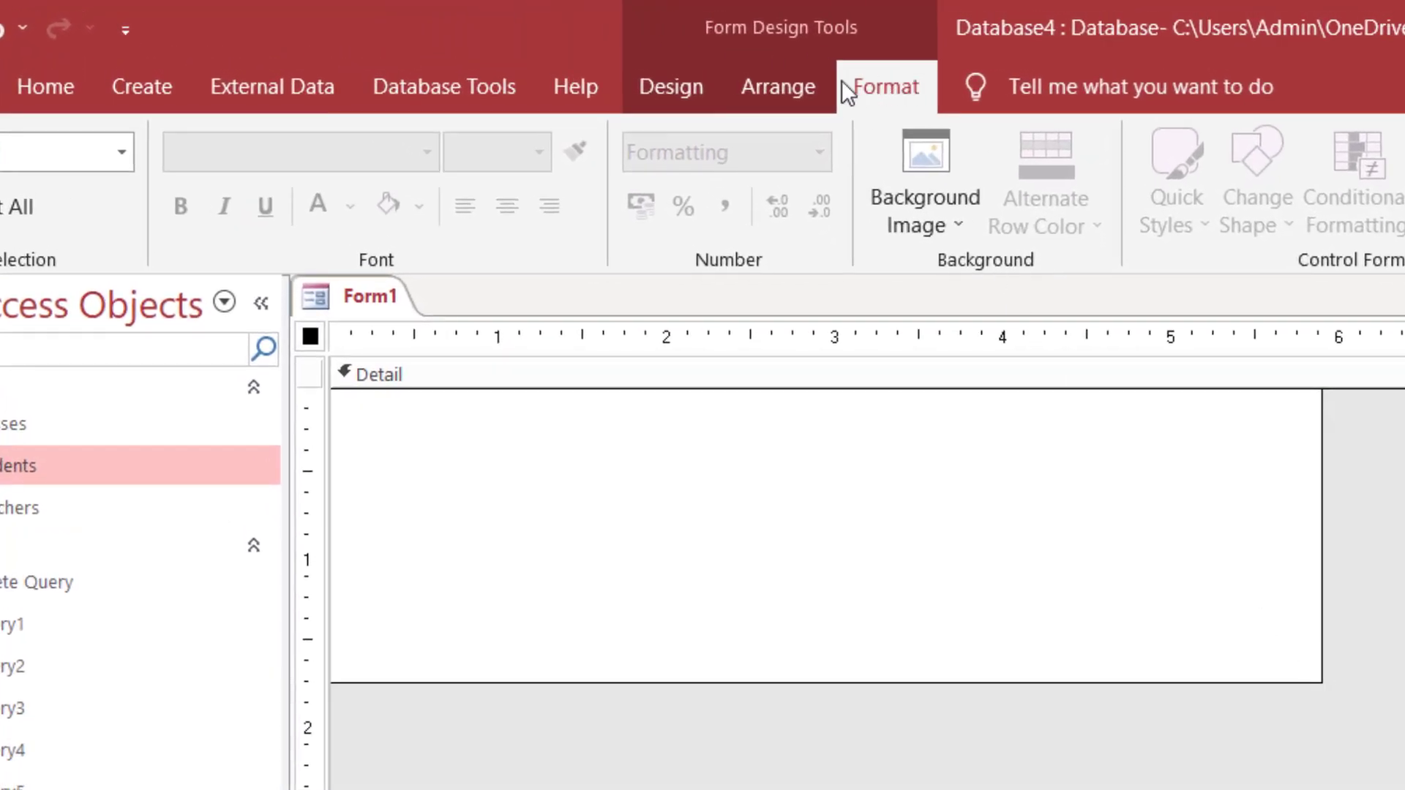
click(774, 87)
click(692, 86)
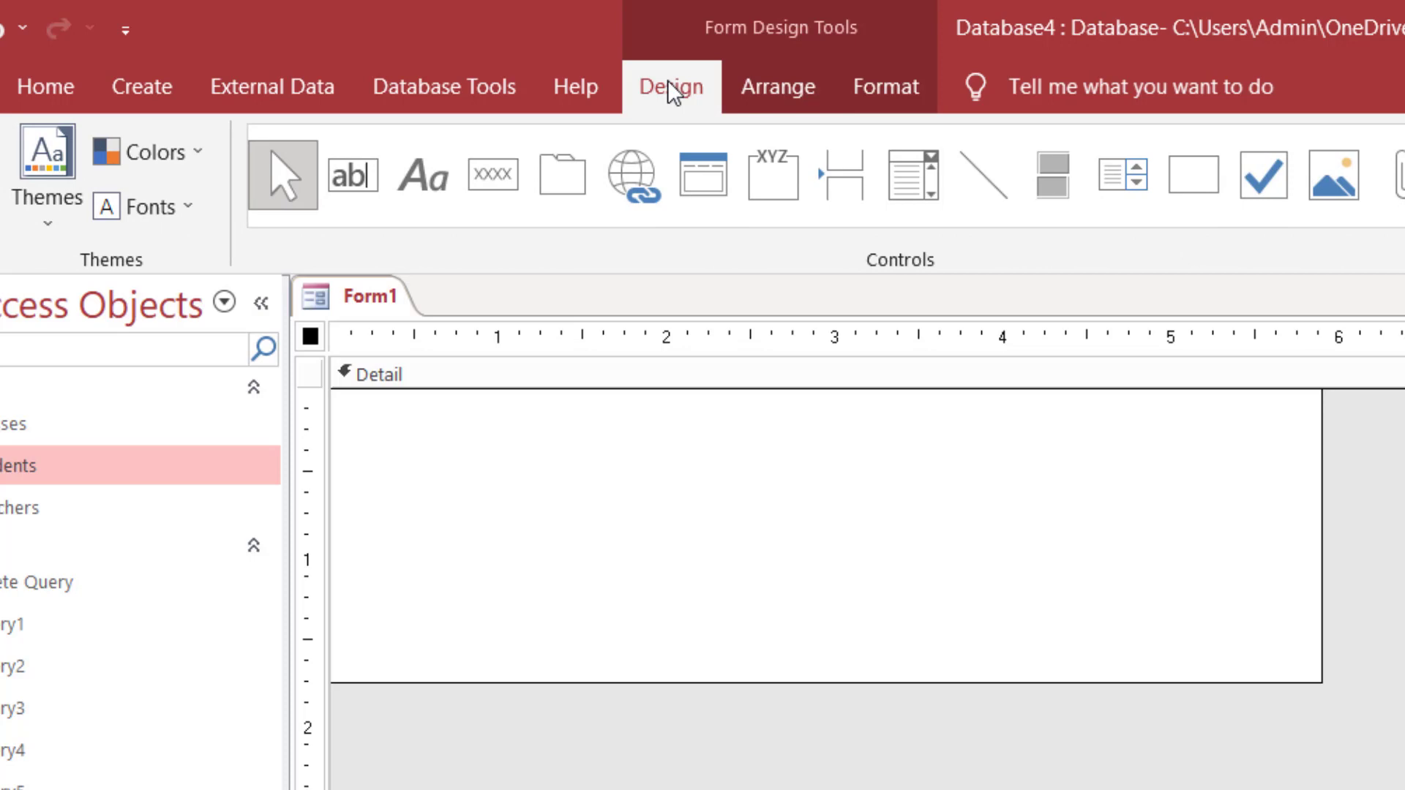
click(767, 86)
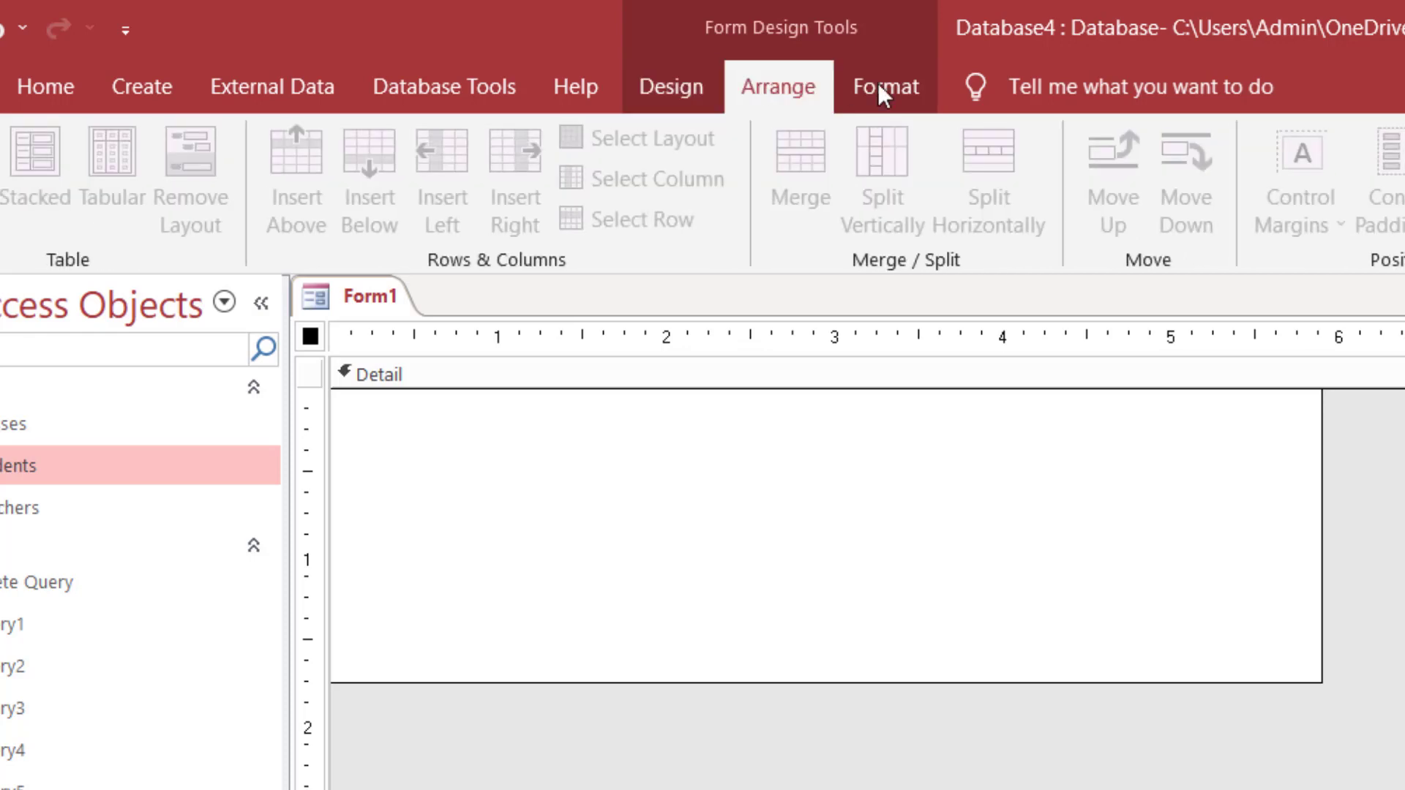
click(897, 88)
click(783, 88)
click(689, 92)
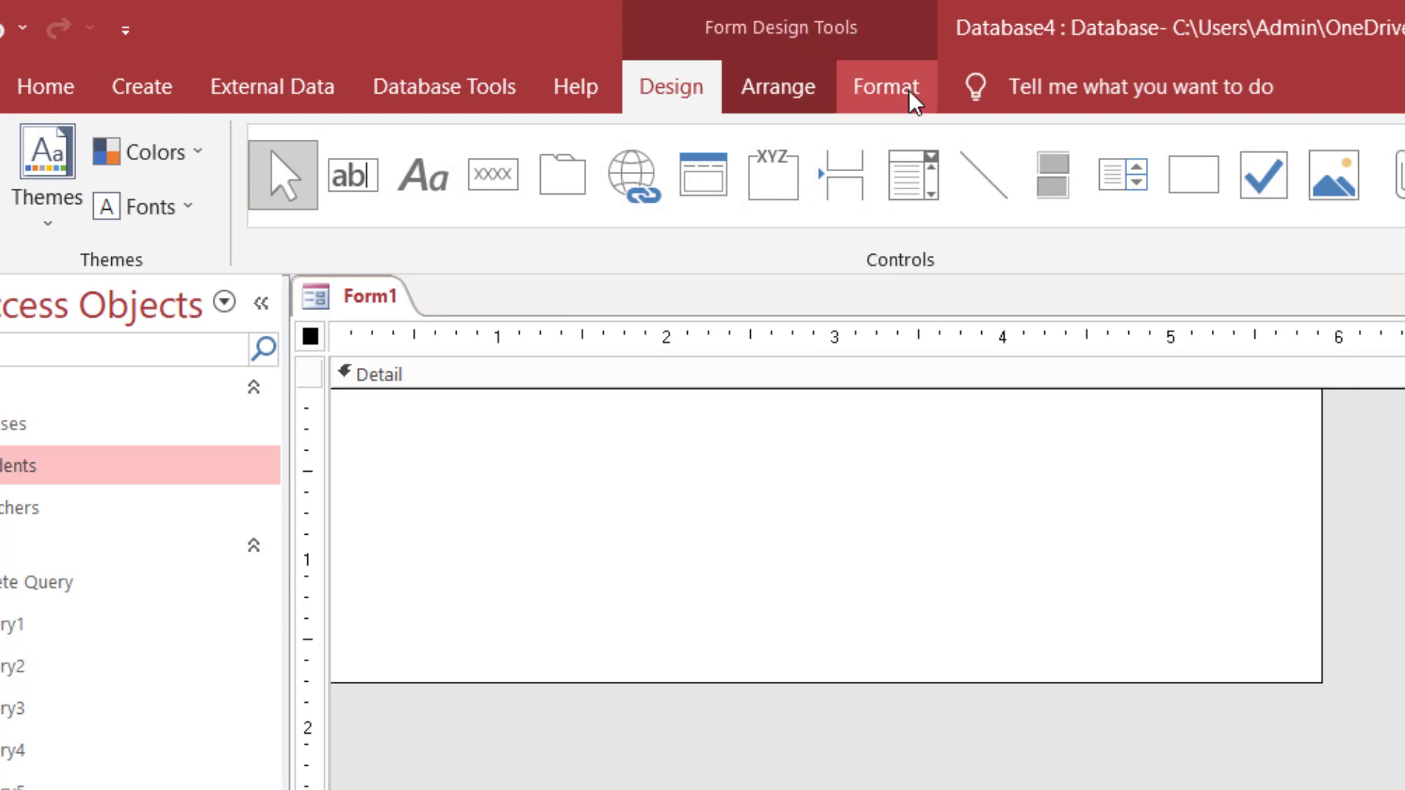
- Resize the blank form's detail area to about 3.1 wide by 4 high on the rulers
drag(819, 682, 802, 789)
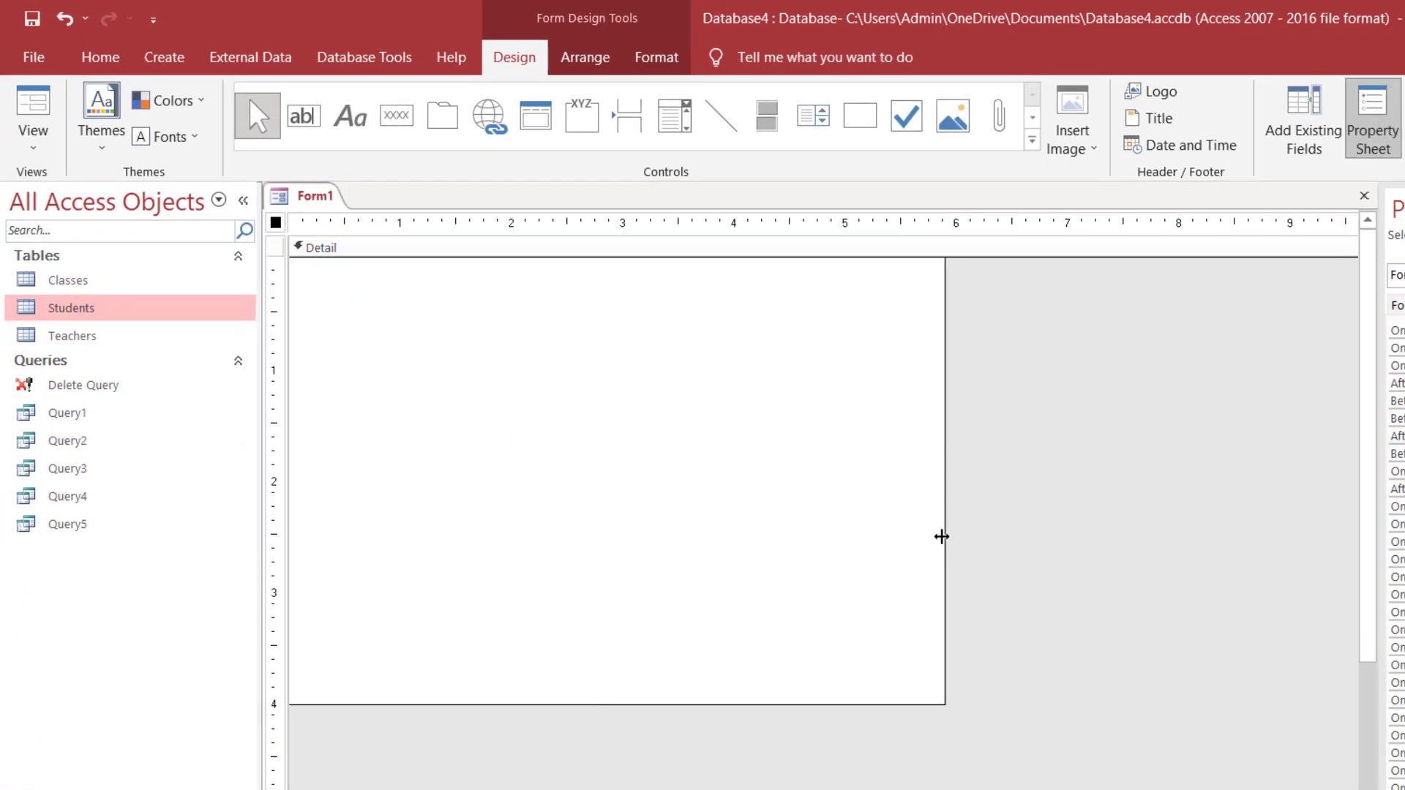
drag(942, 536, 659, 540)
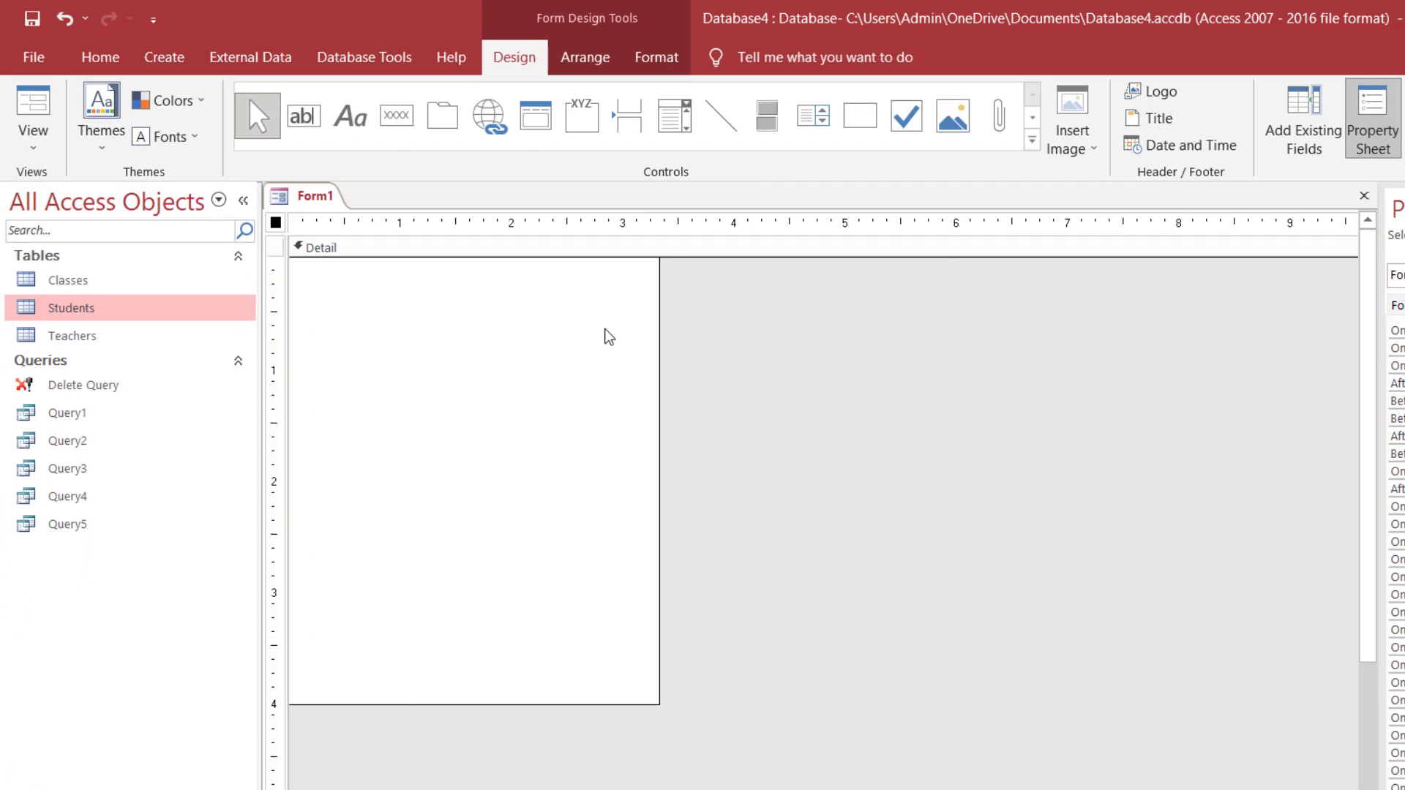
mouse_move(524, 703)
mouse_down()
mouse_move(540, 484)
mouse_move(547, 698)
mouse_up()
drag(659, 539, 629, 535)
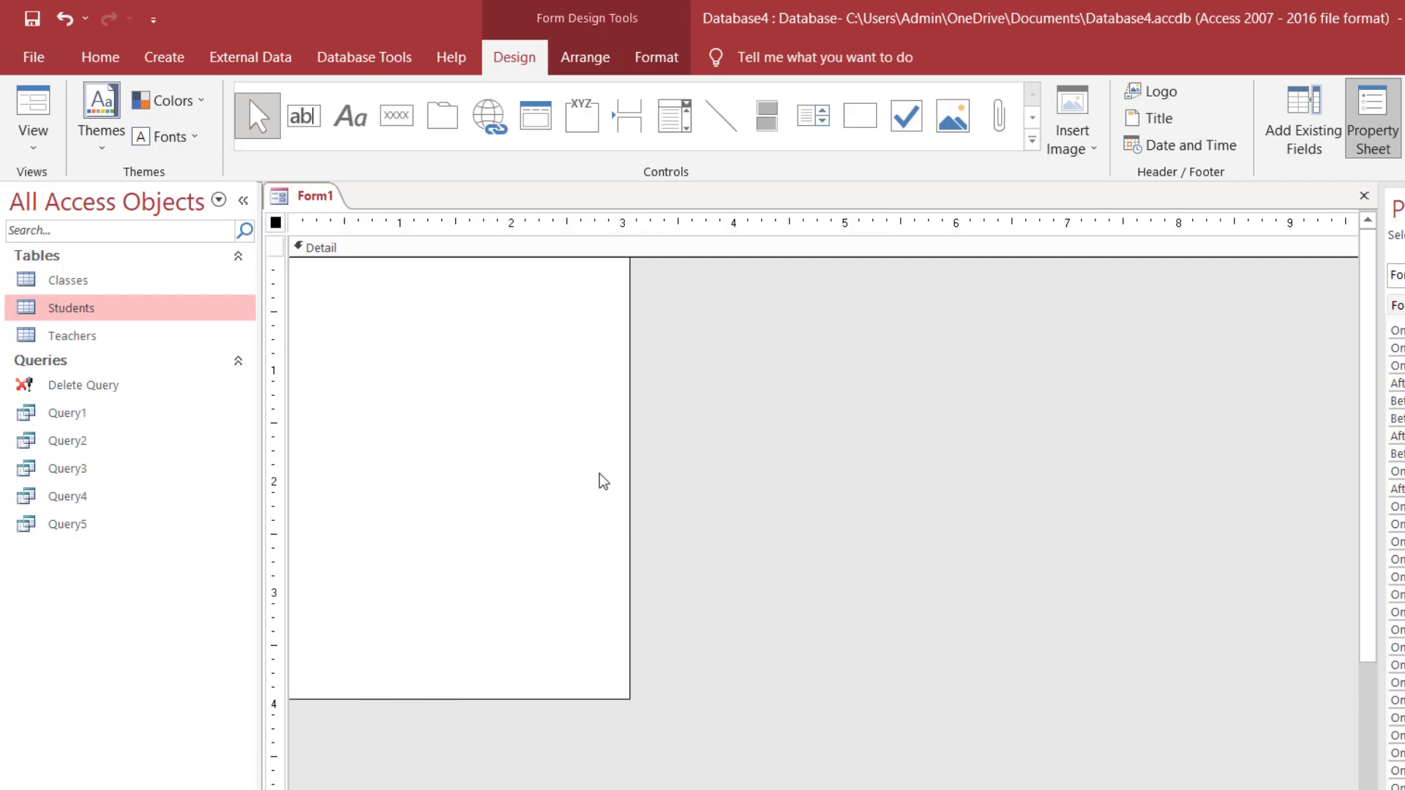
- Add a form header and footer to the blank form and enlarge the header to about 0.5 high
click(299, 251)
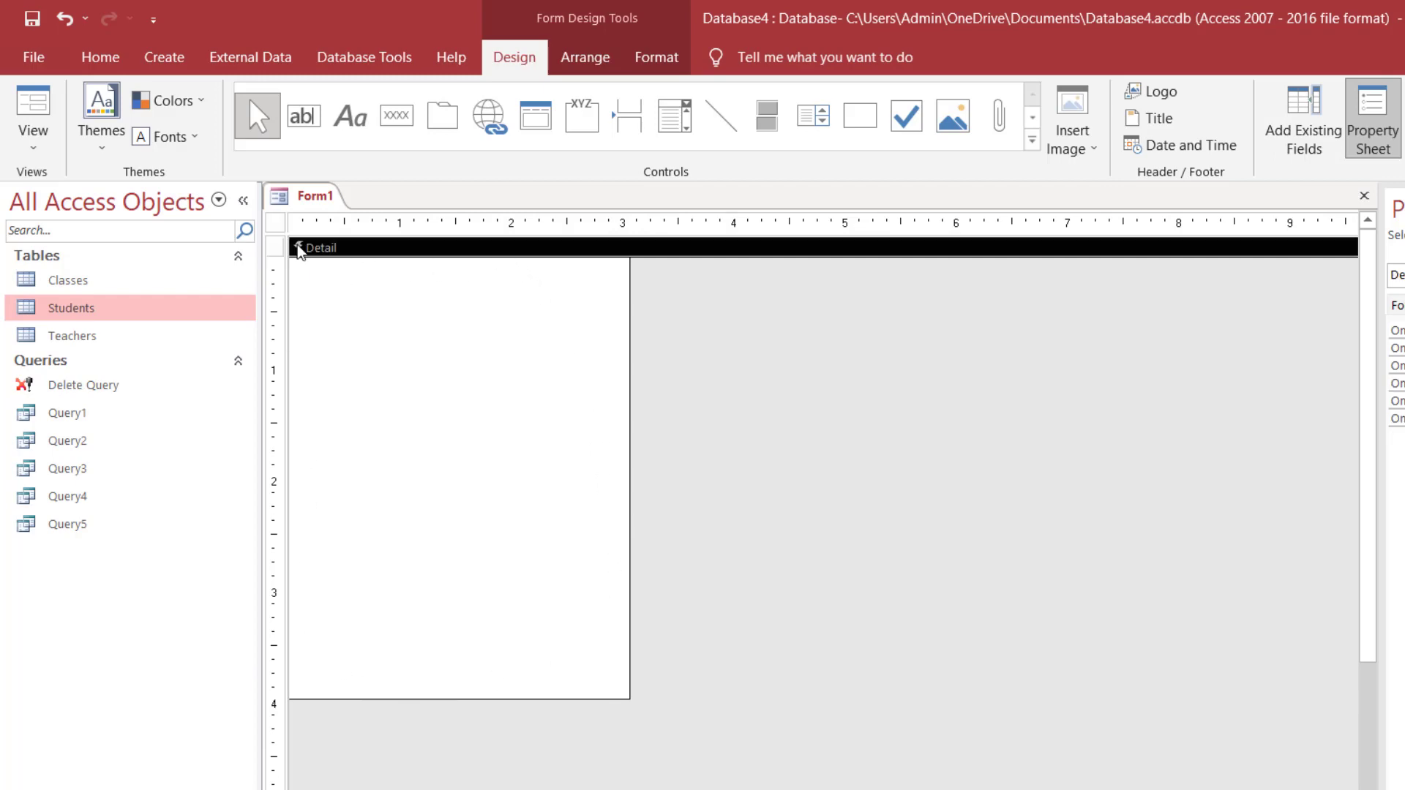
right_click(461, 249)
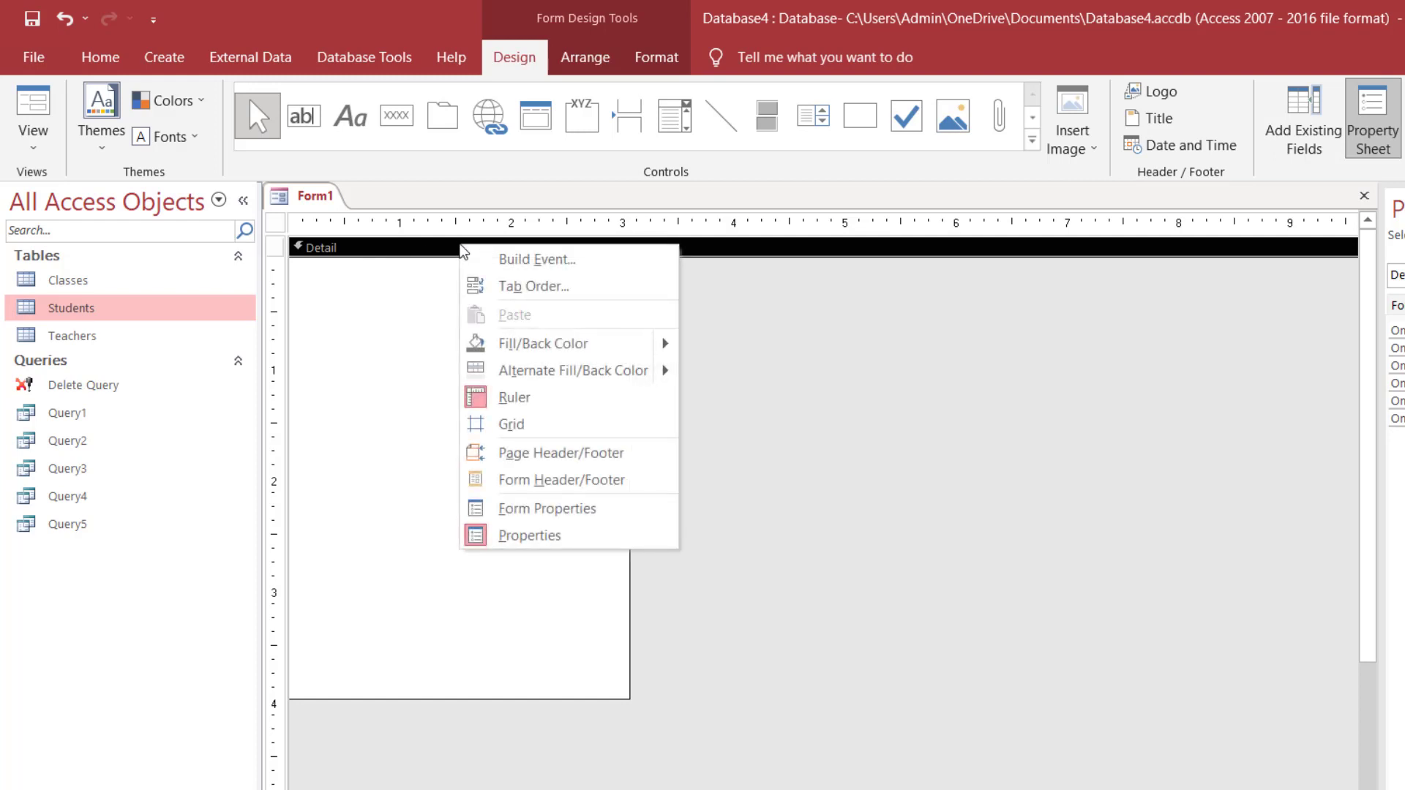
click(544, 480)
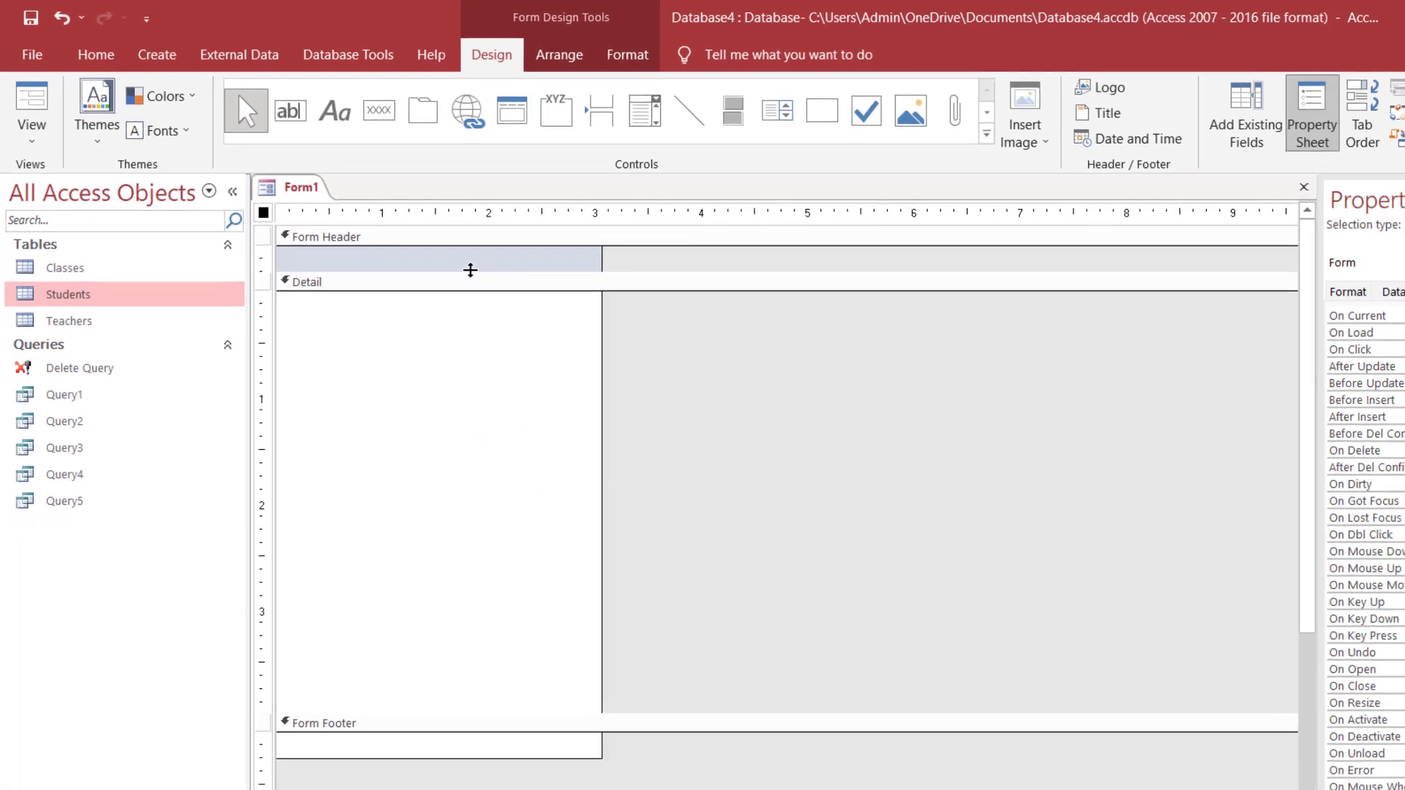
drag(470, 270, 463, 297)
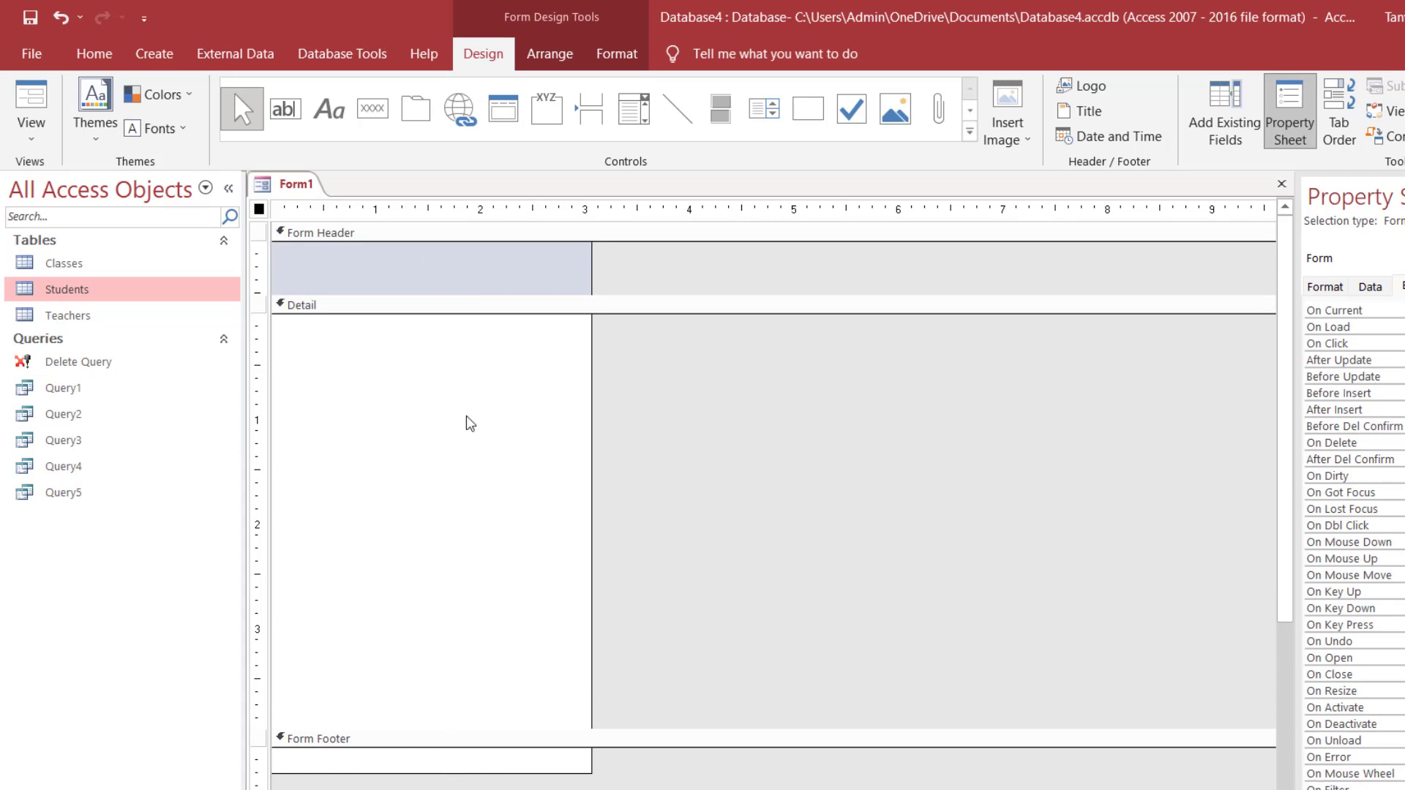
- Remove the form header and footer and narrow the form to about 3 wide on the ruler
right_click(468, 232)
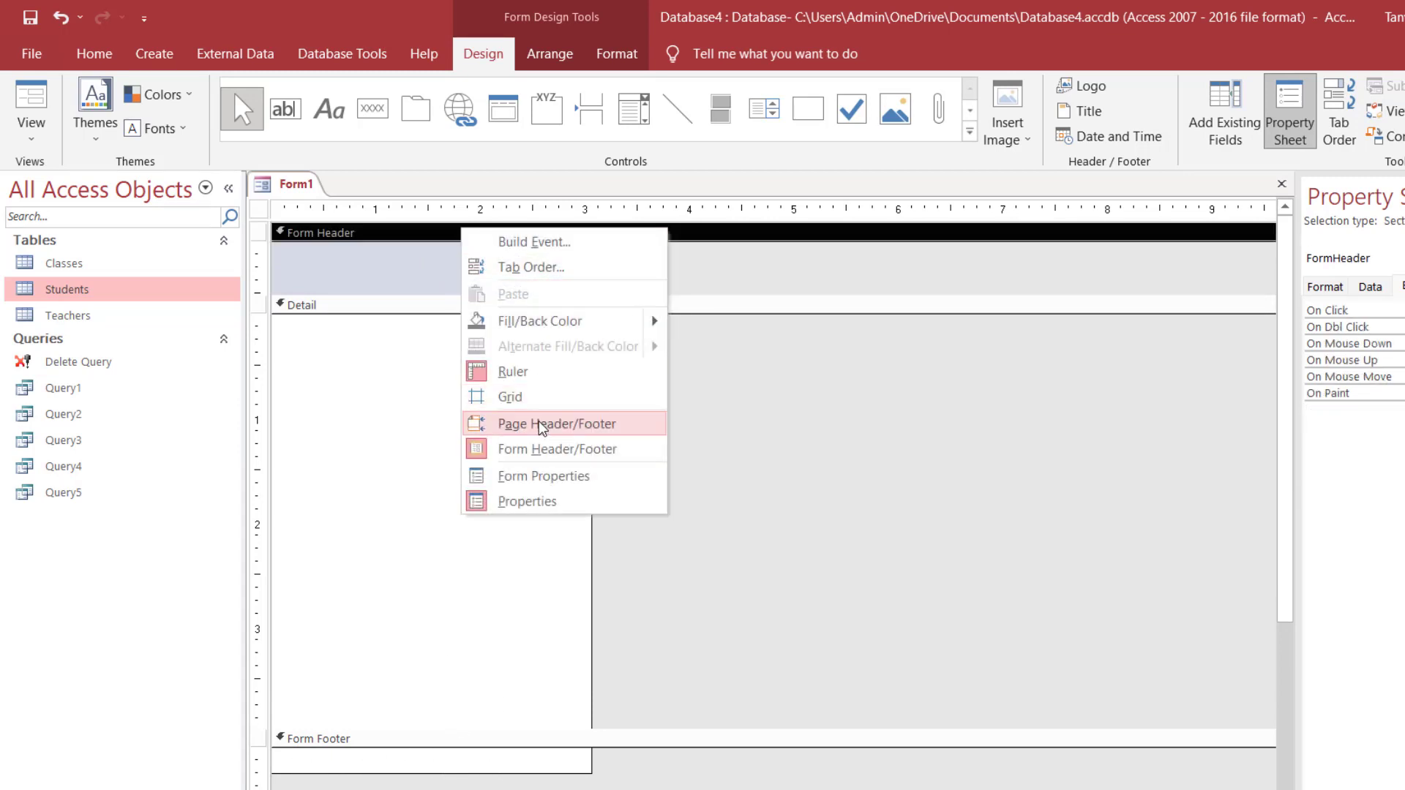
click(541, 449)
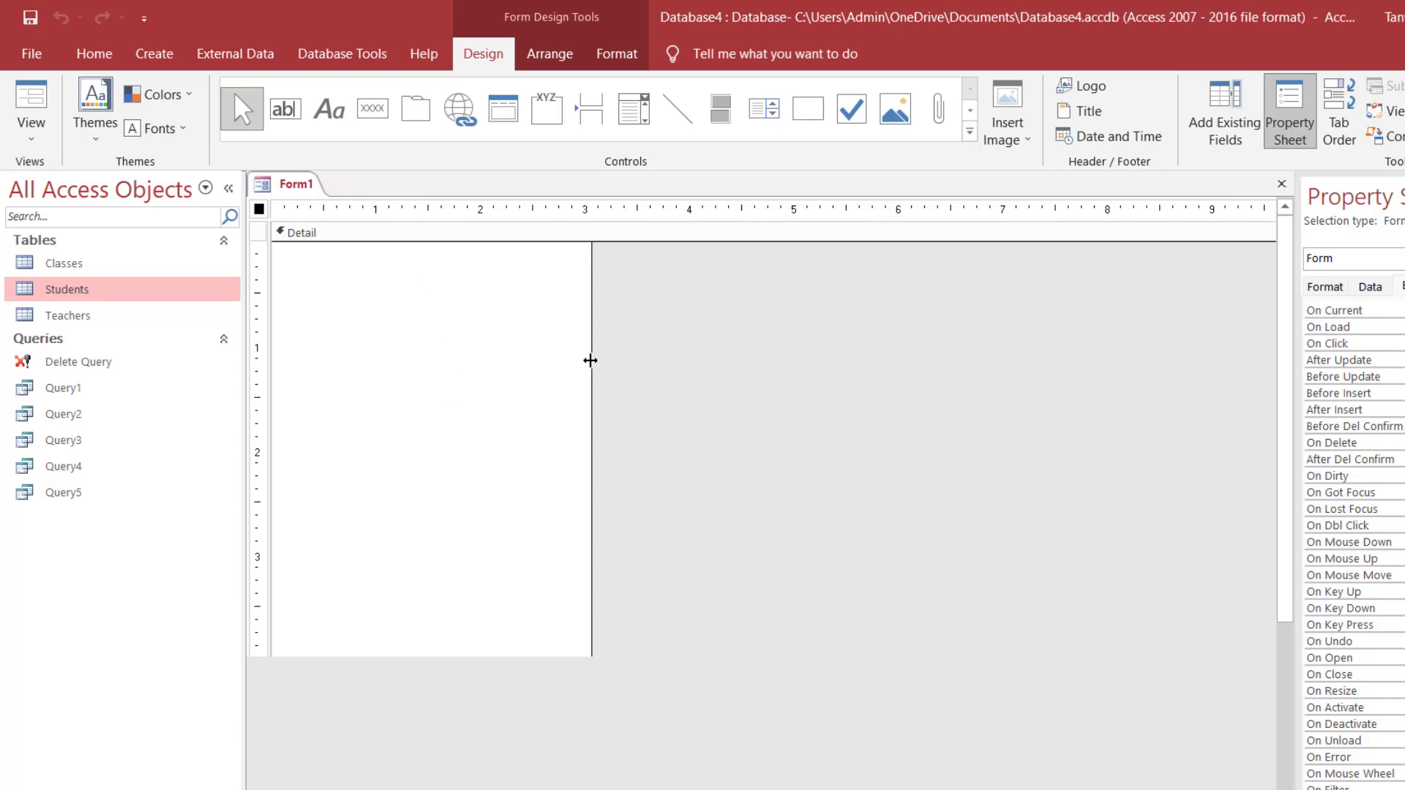
drag(590, 357, 583, 358)
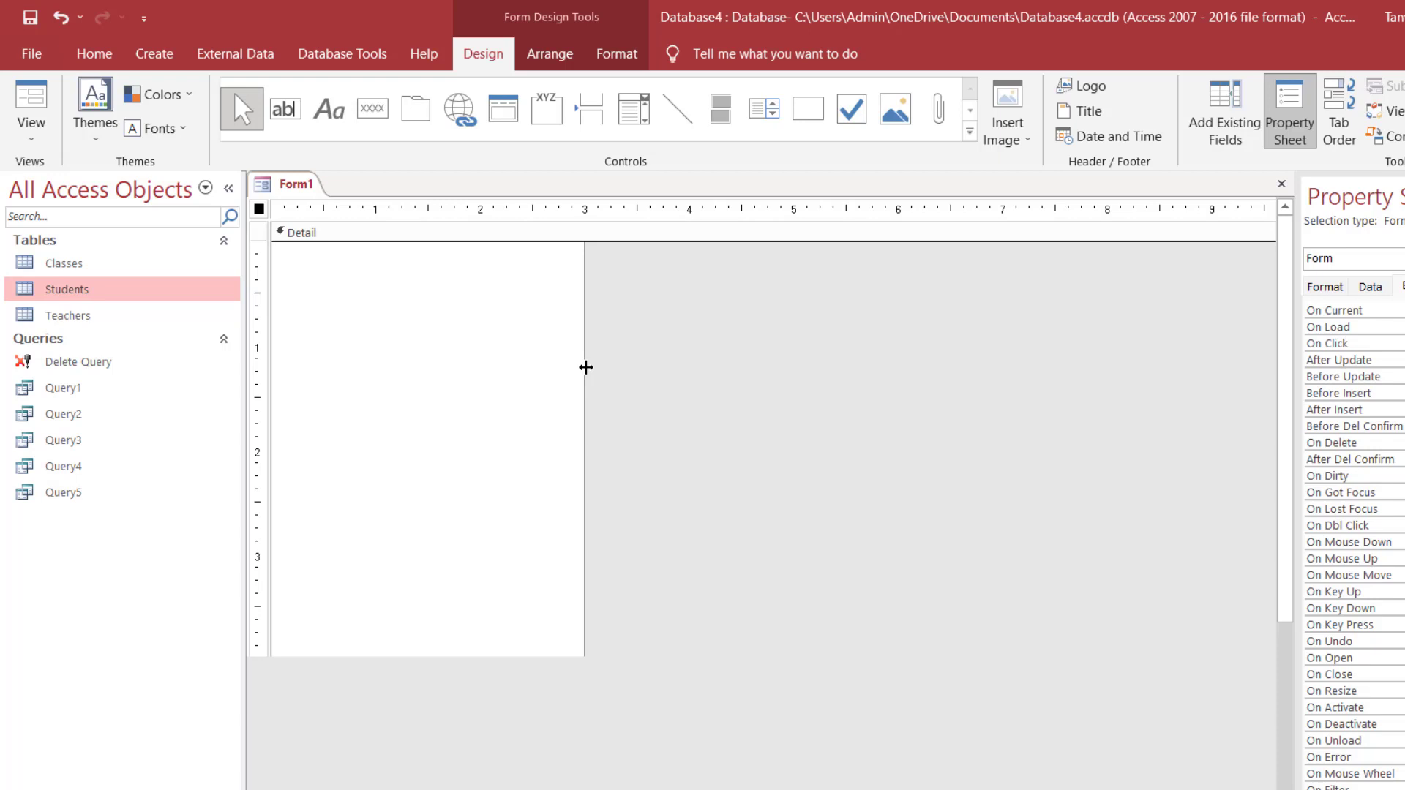
- Preview the blank form in Datasheet View and Form View, and return it to Design View
click(287, 188)
click(31, 130)
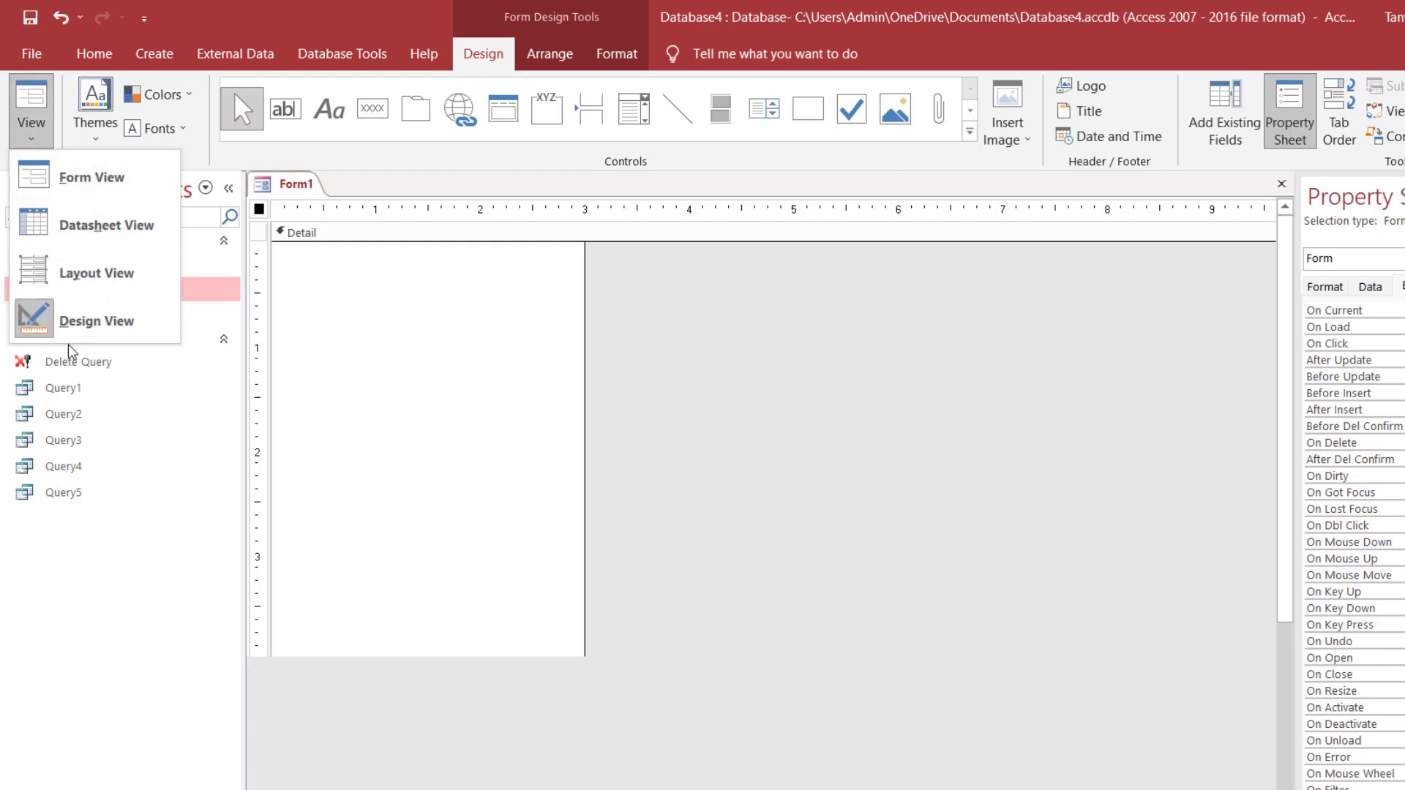
click(82, 230)
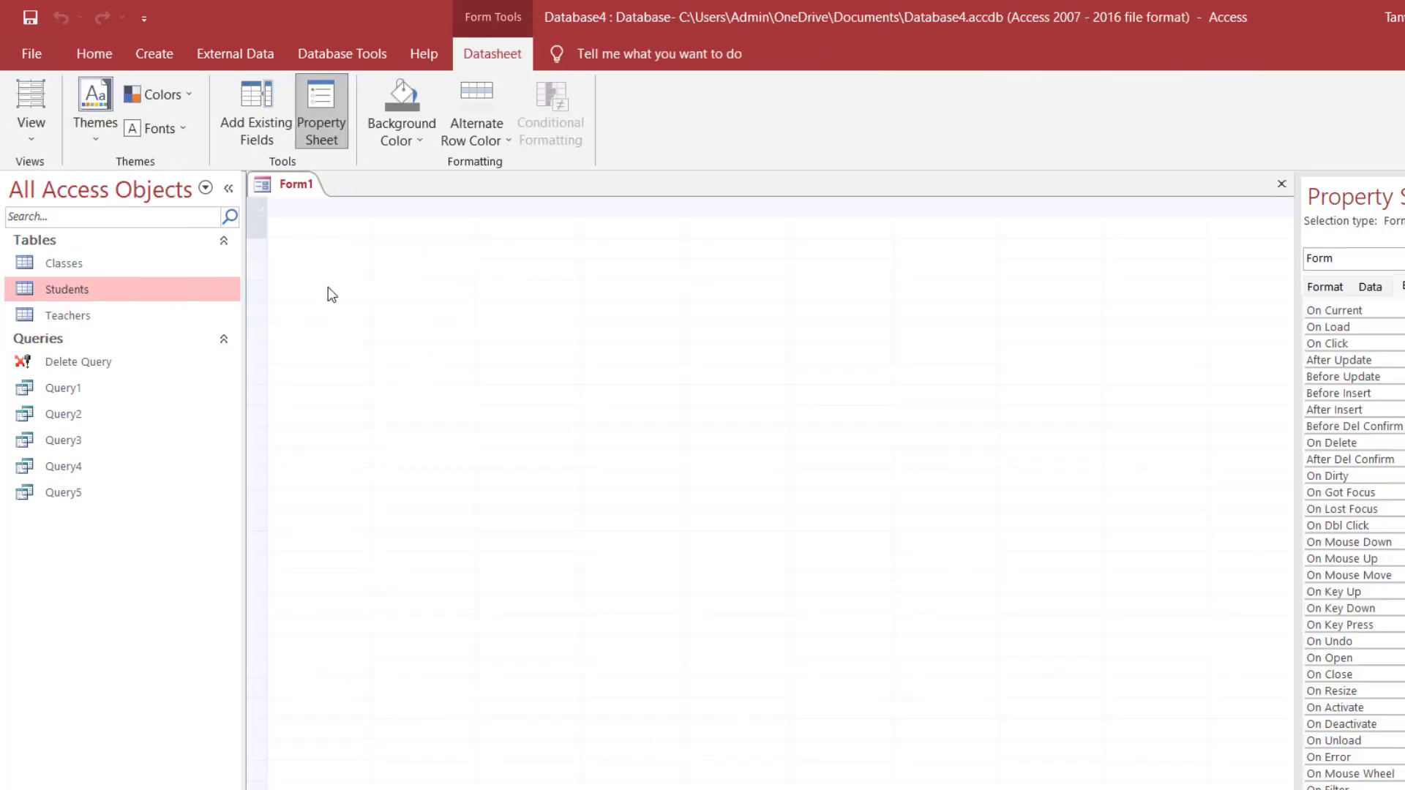
click(26, 134)
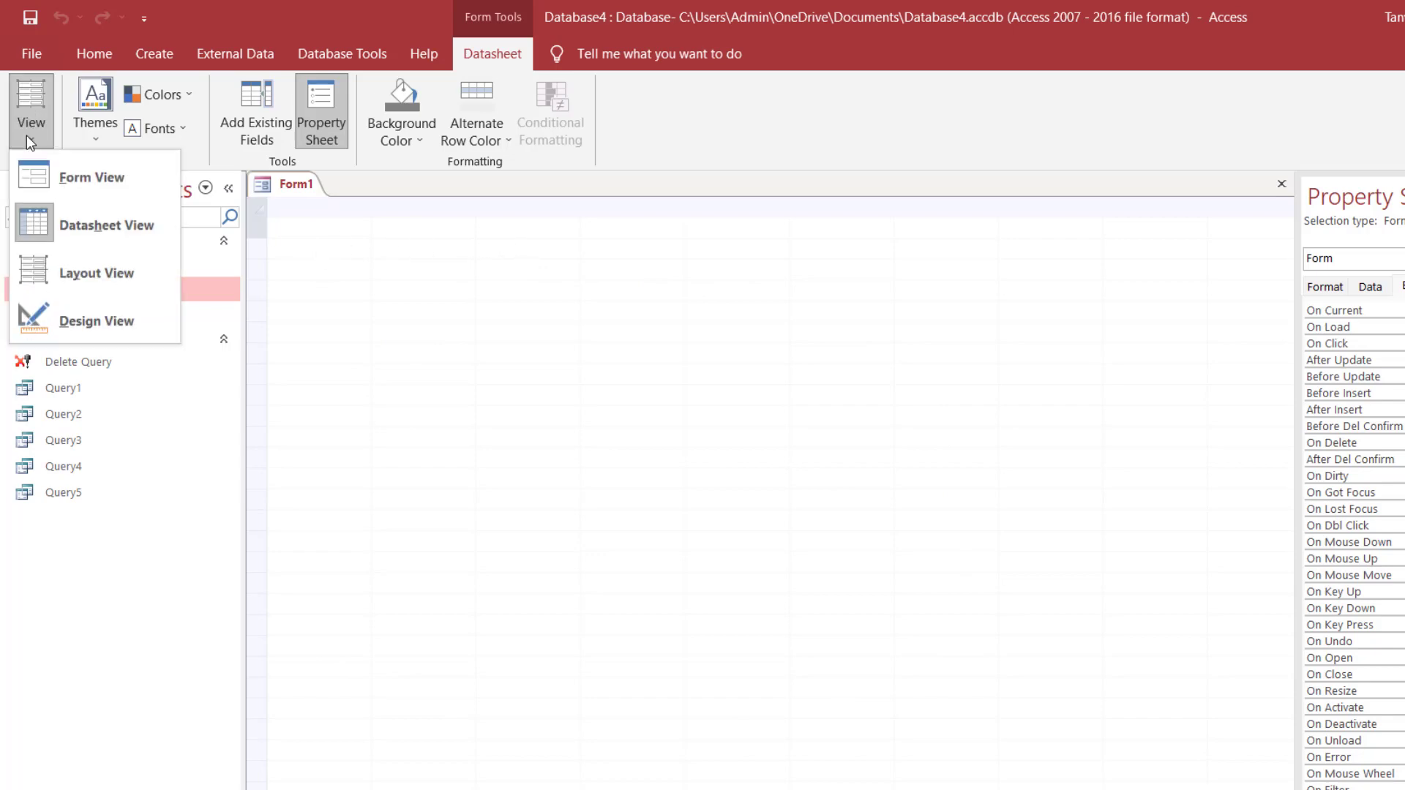
click(54, 183)
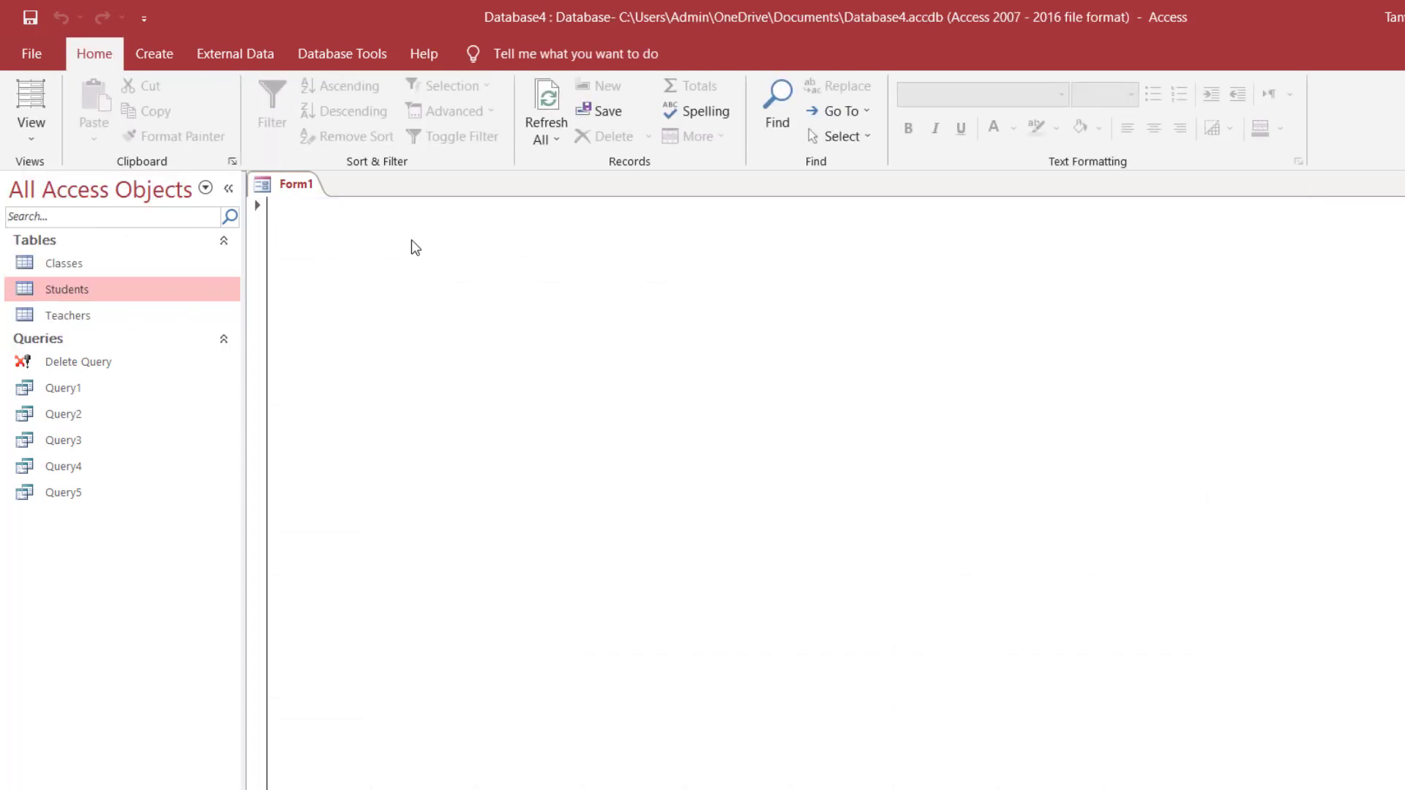
click(27, 139)
click(76, 319)
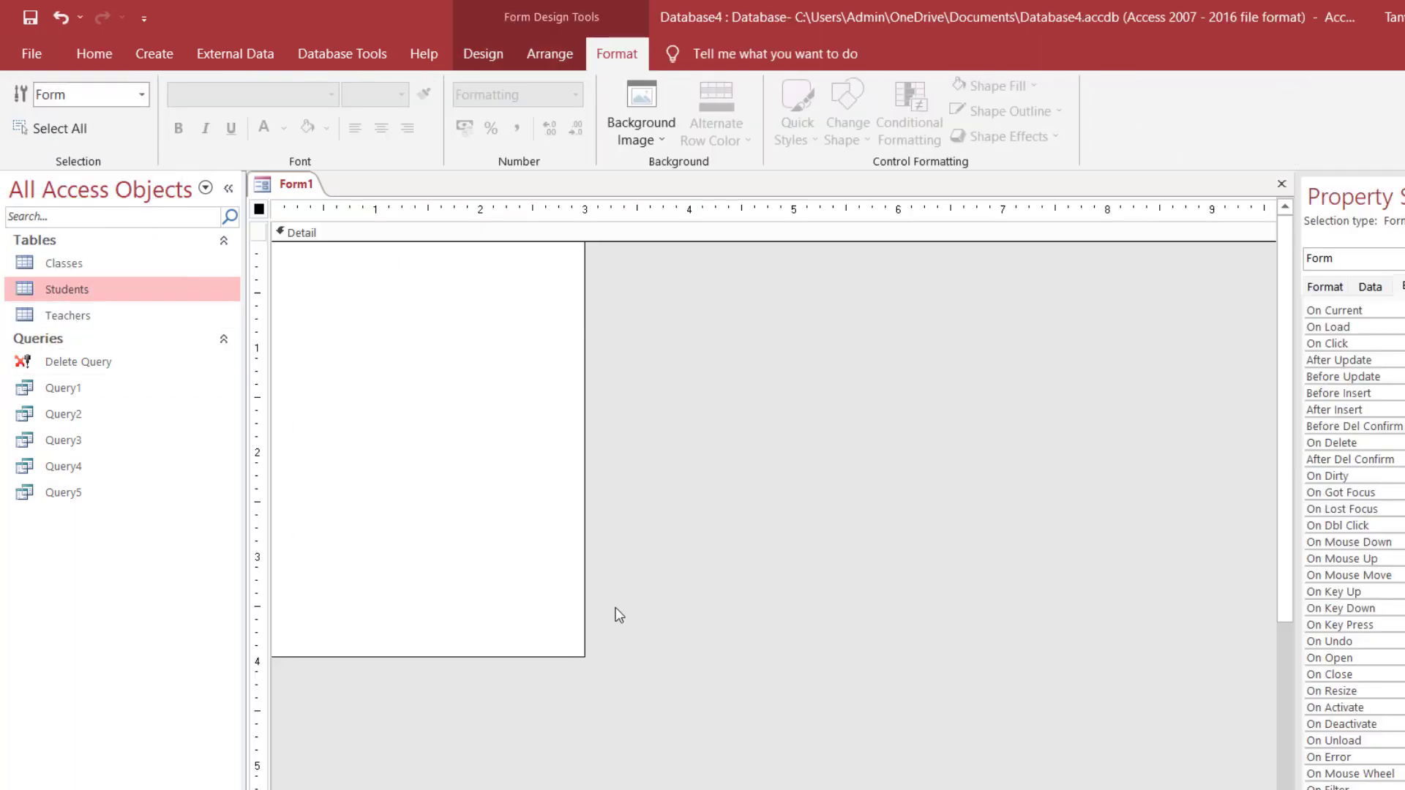
- Review the form's design, arrangement and formatting tools and look through the full set of available form controls
click(481, 55)
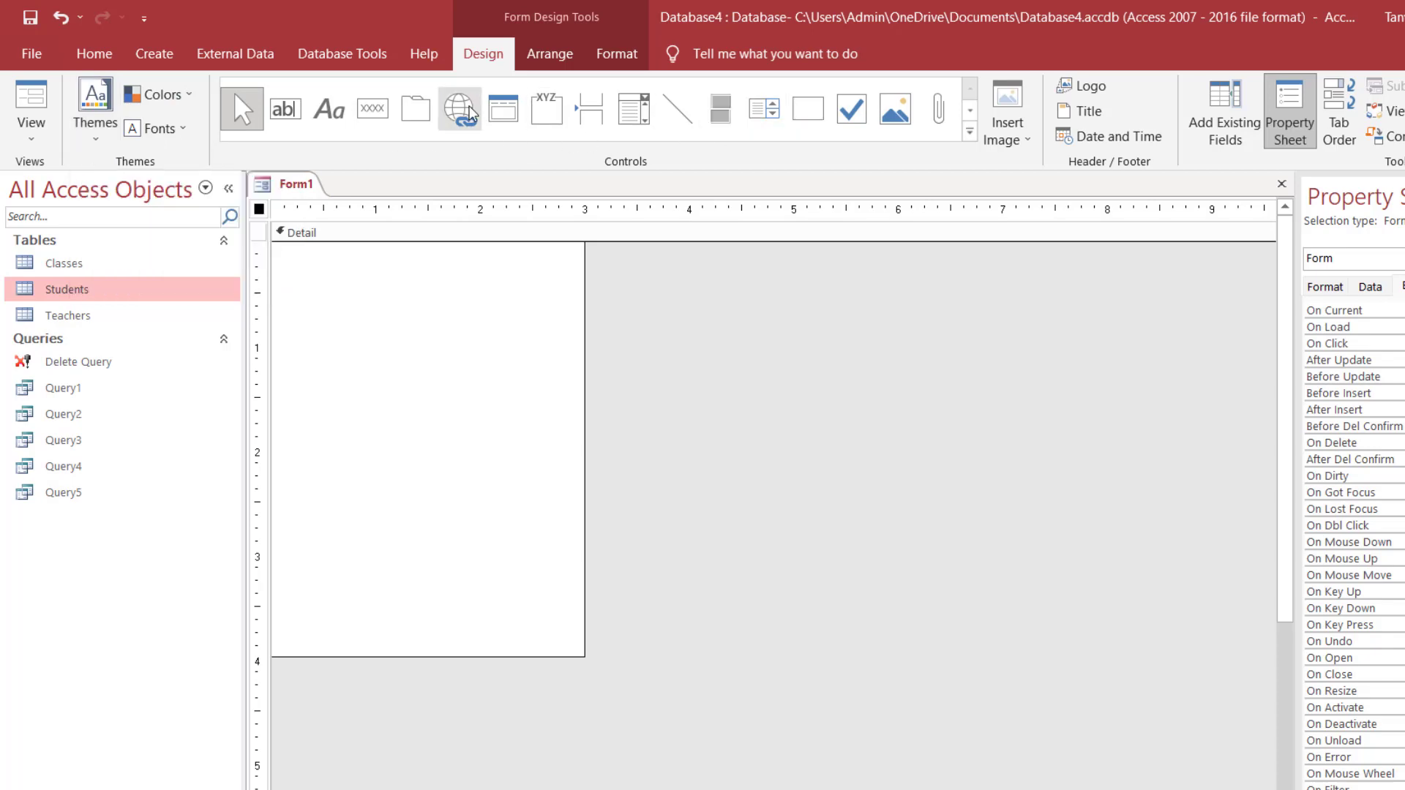
click(547, 57)
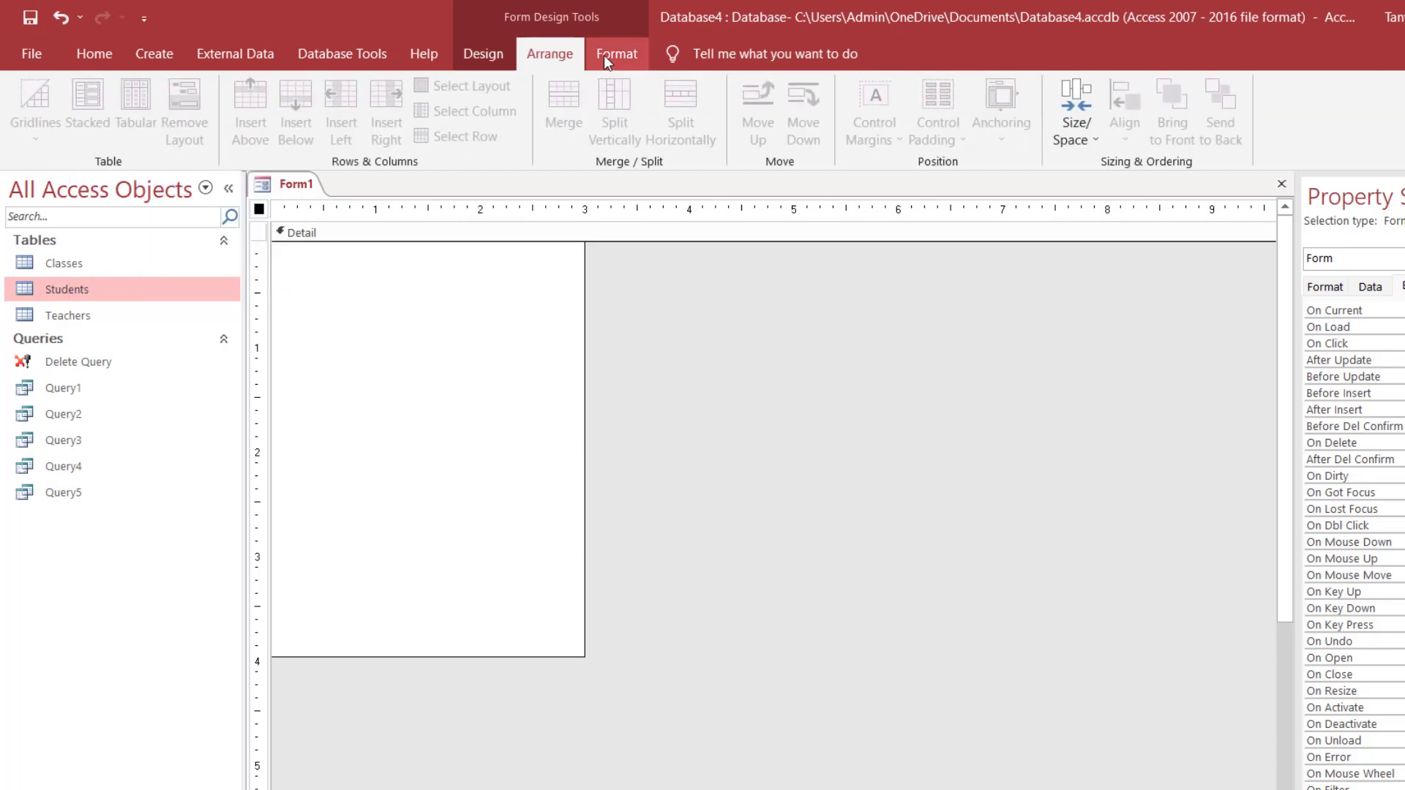
click(607, 55)
click(506, 233)
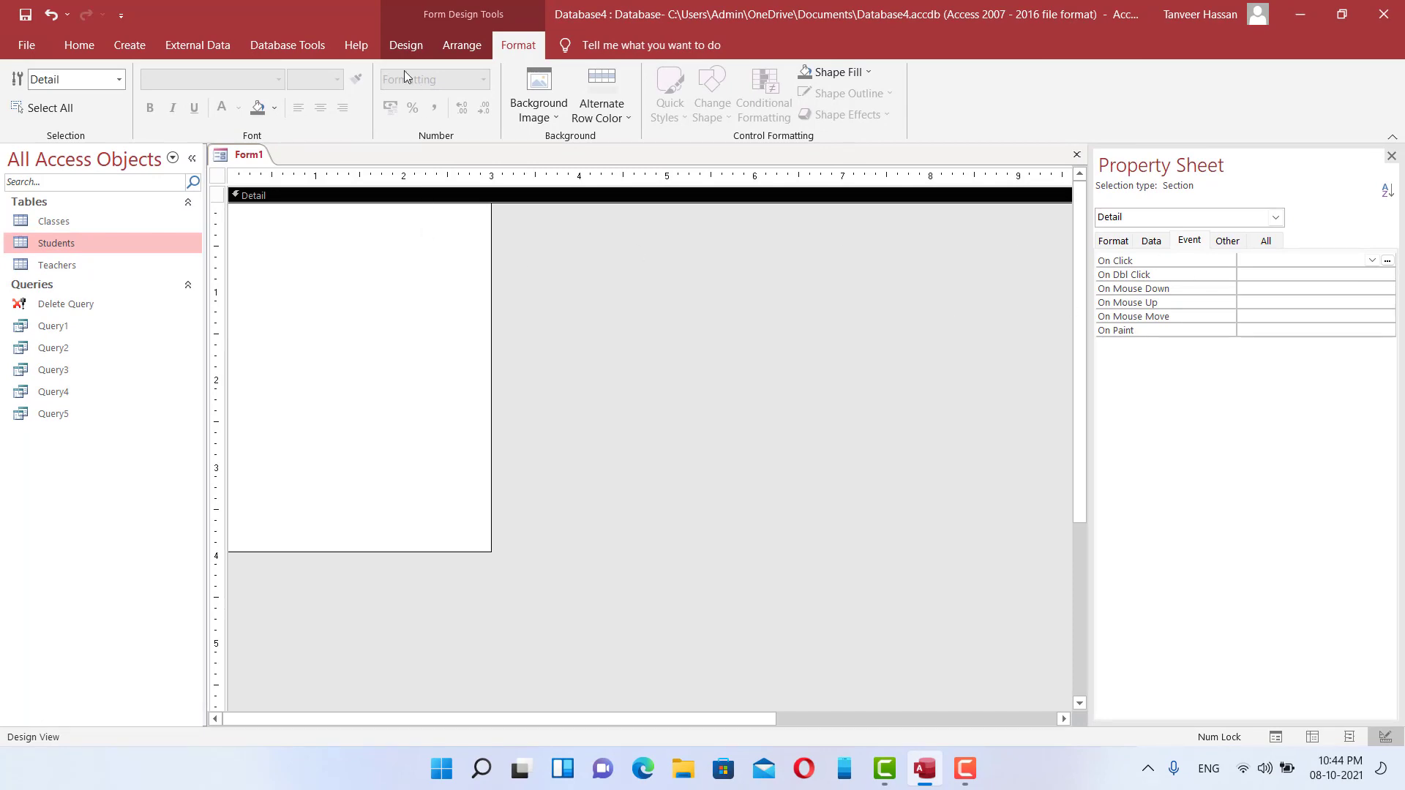
click(404, 45)
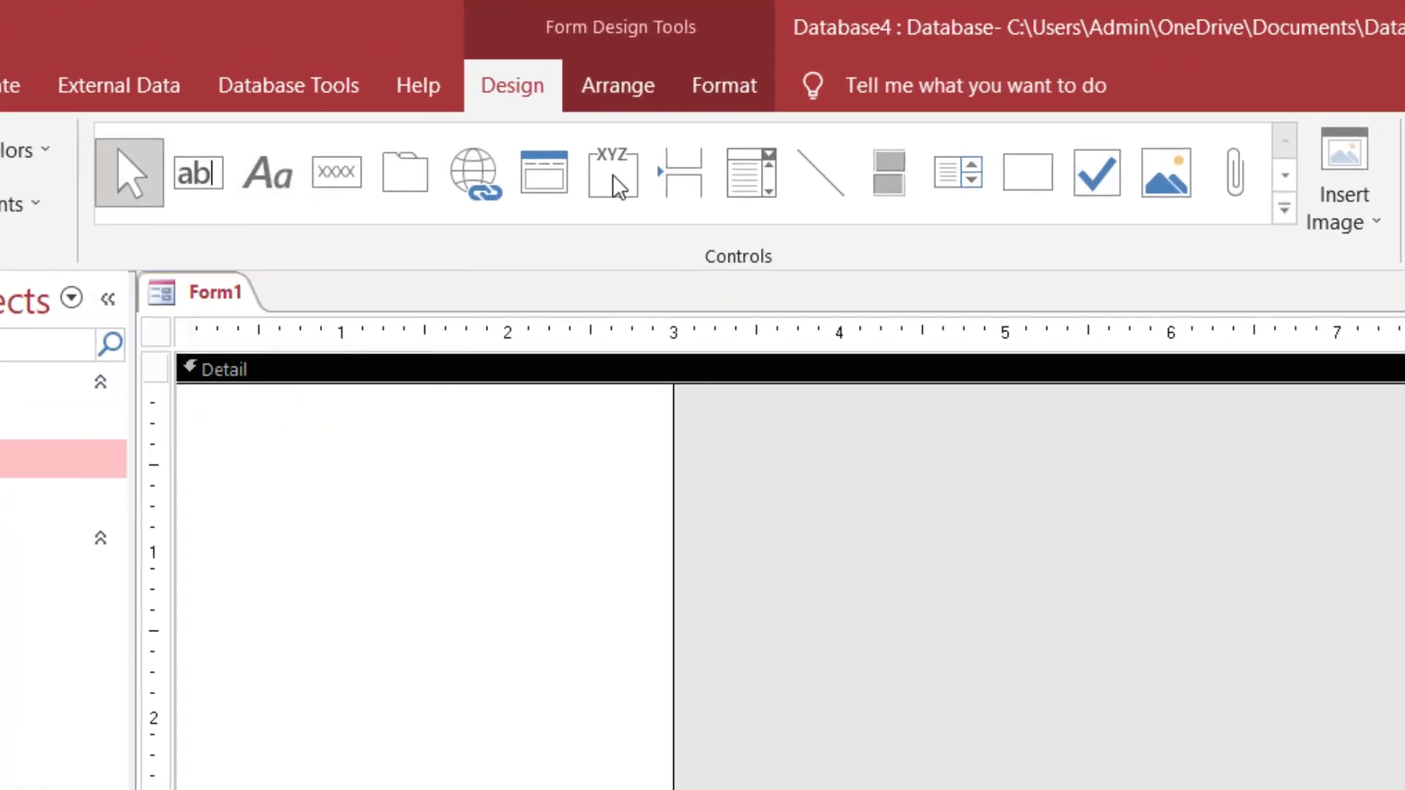
click(1285, 175)
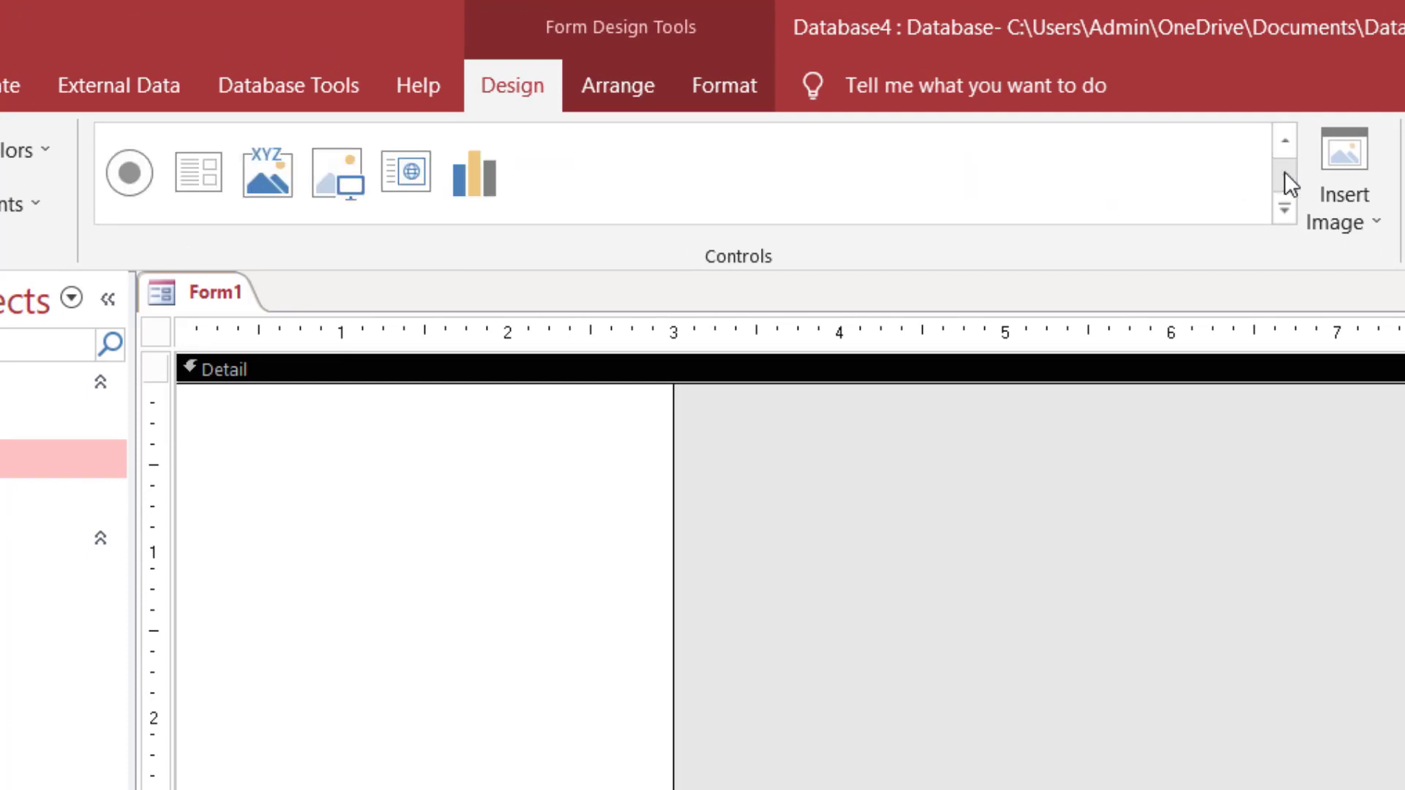
click(1284, 138)
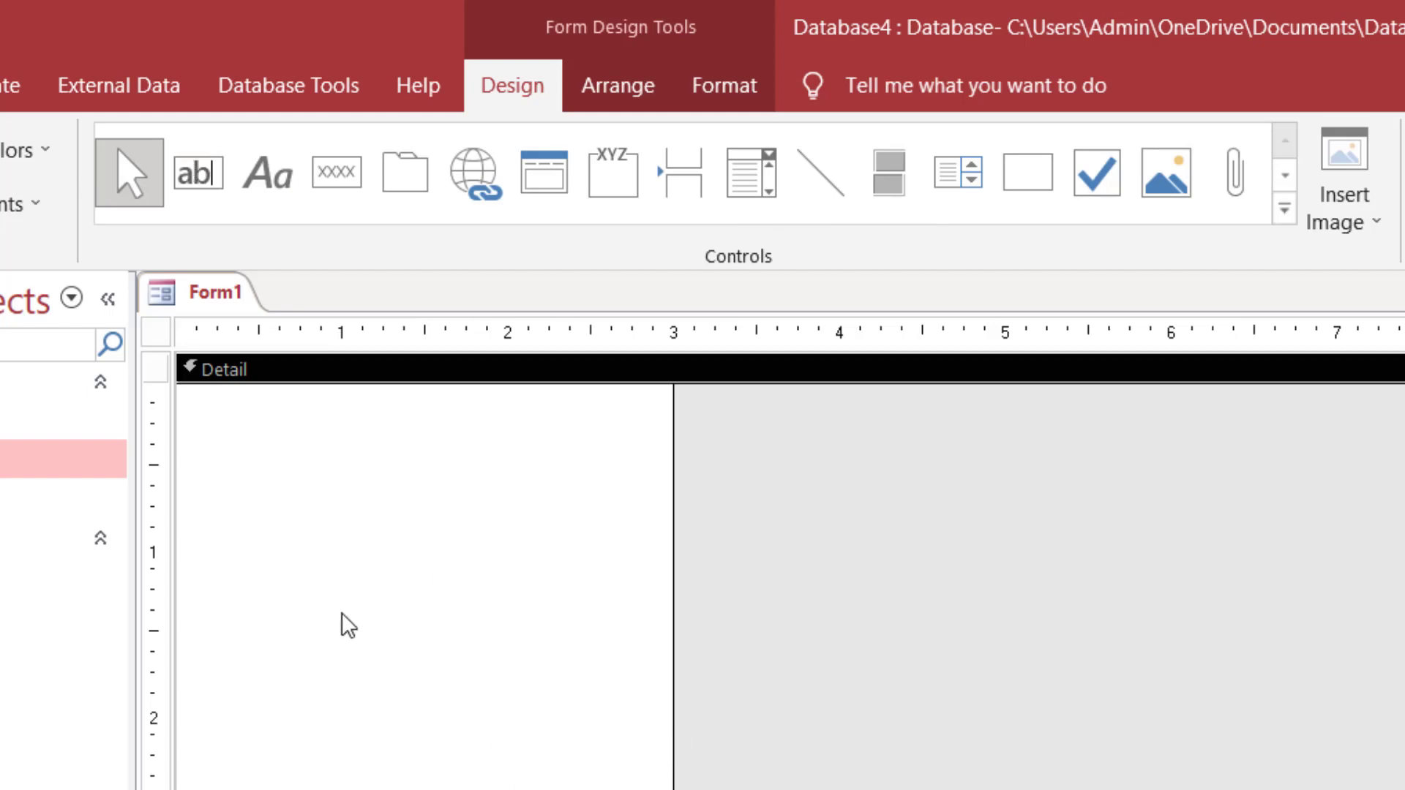
click(204, 175)
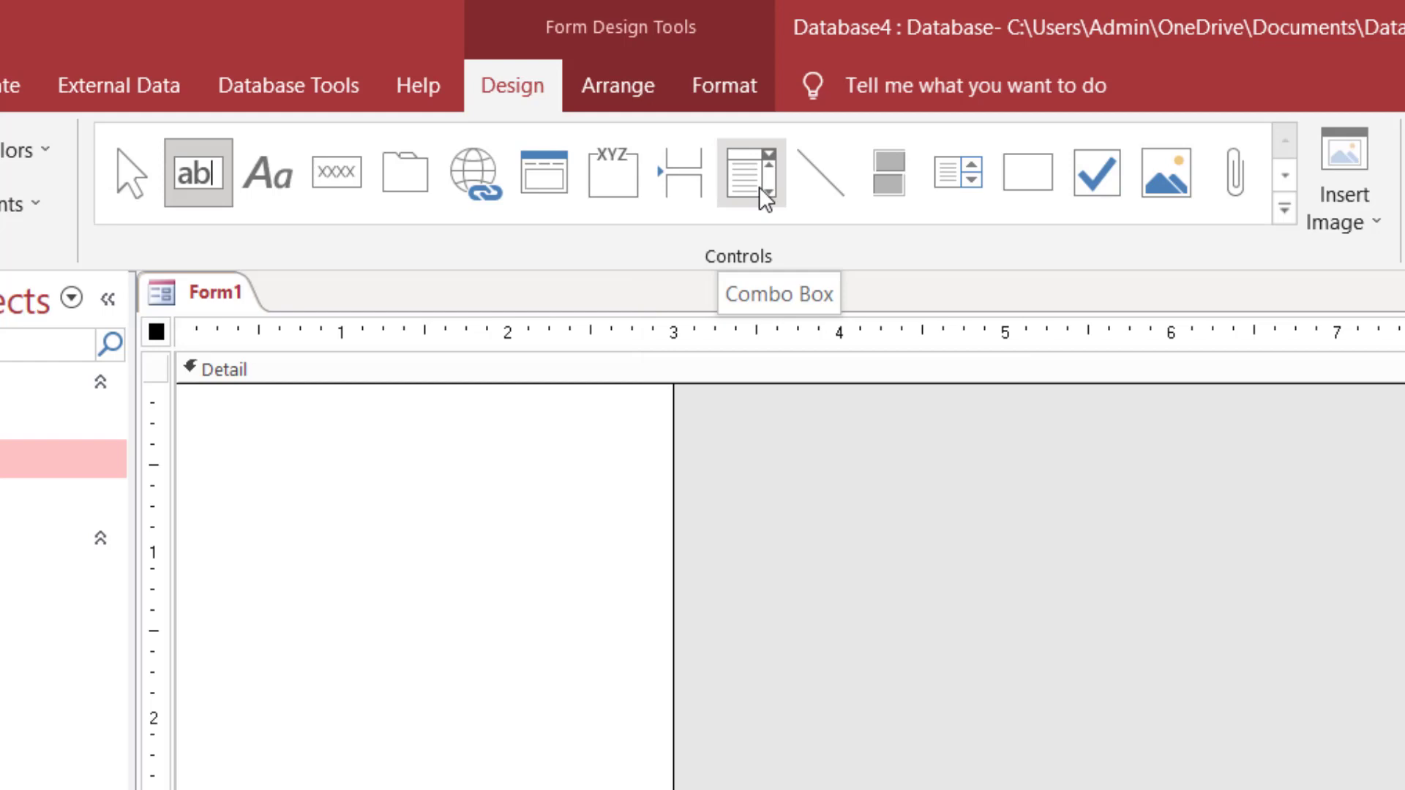
click(199, 183)
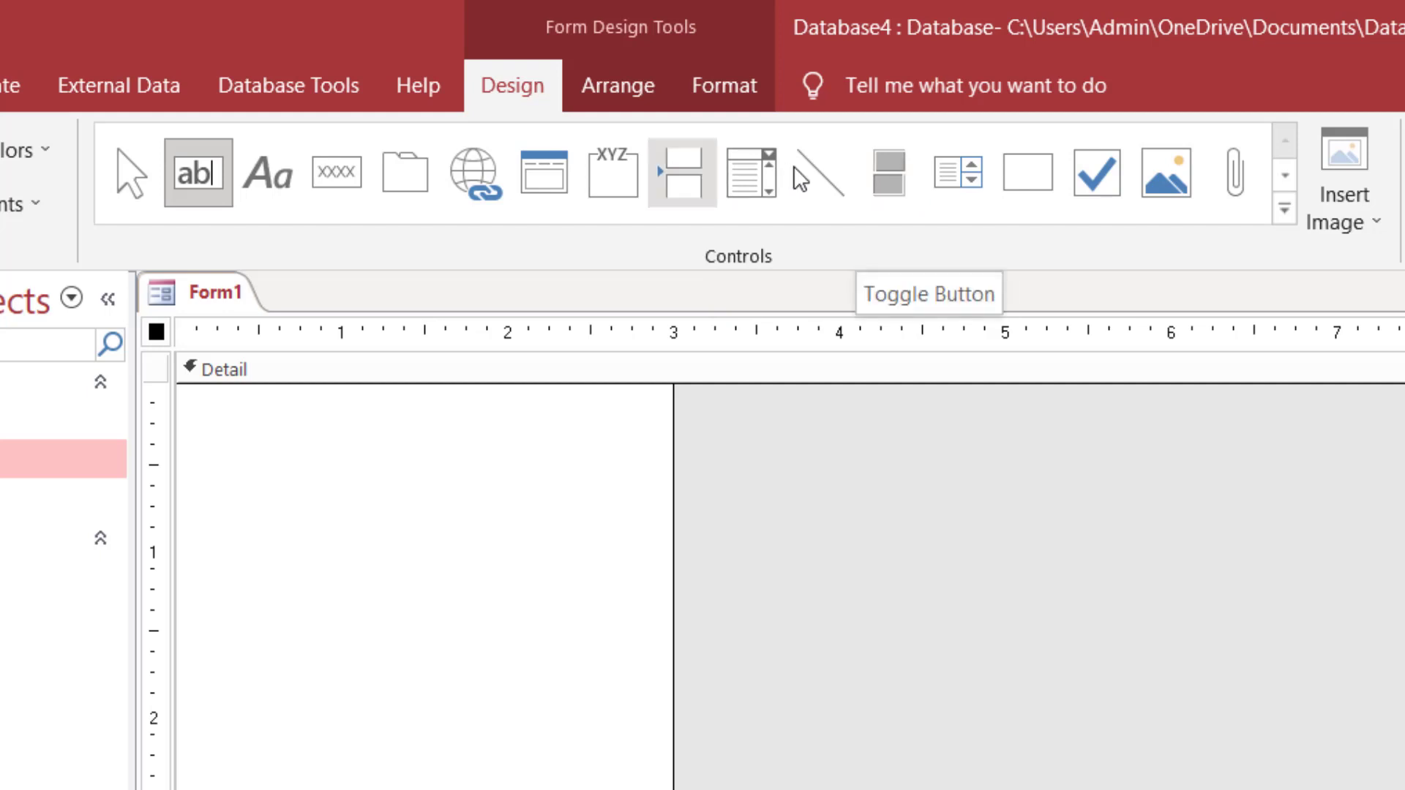
- Draw a horizontal line about 2.4 wide across the upper detail section and shift it to about 0.55 down on the ruler
click(818, 165)
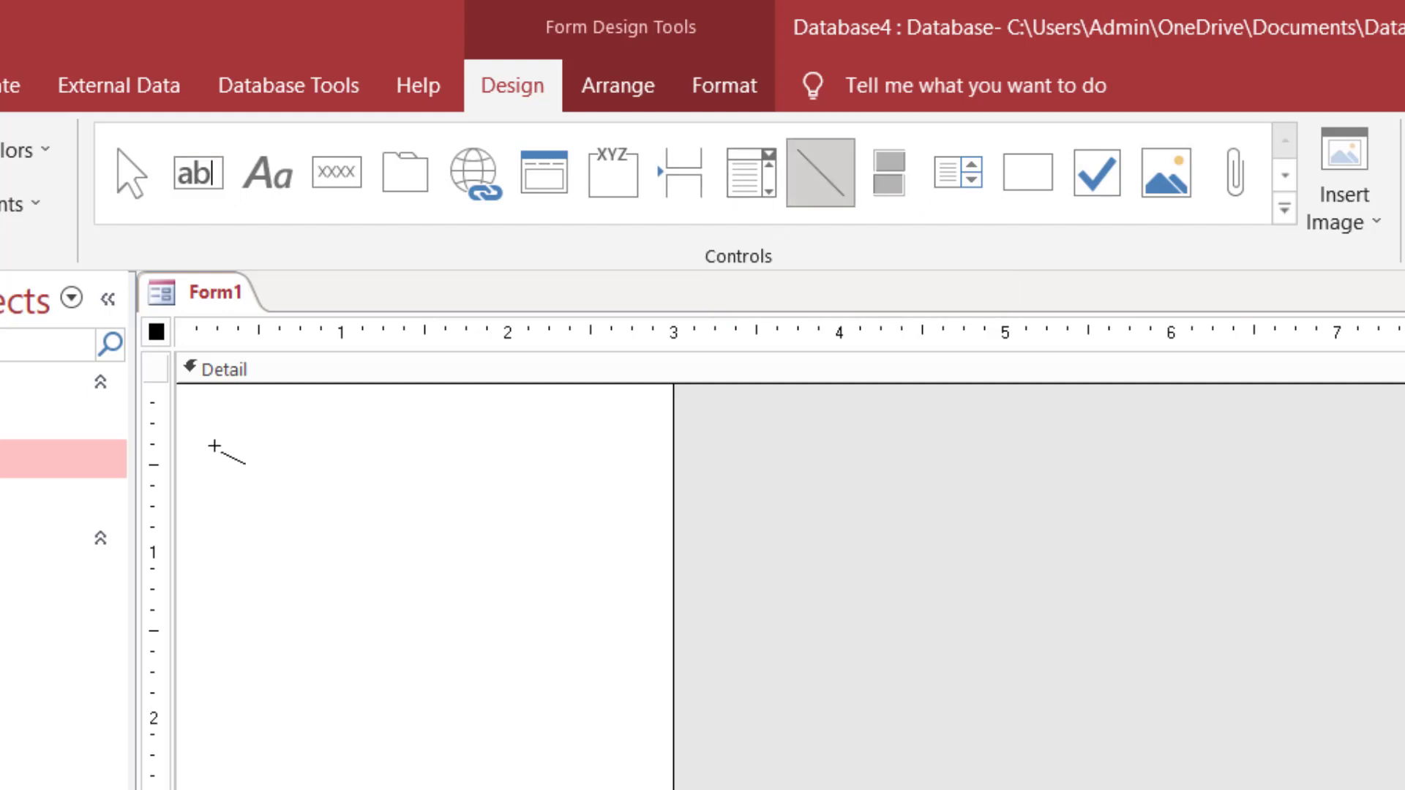
drag(215, 440, 618, 442)
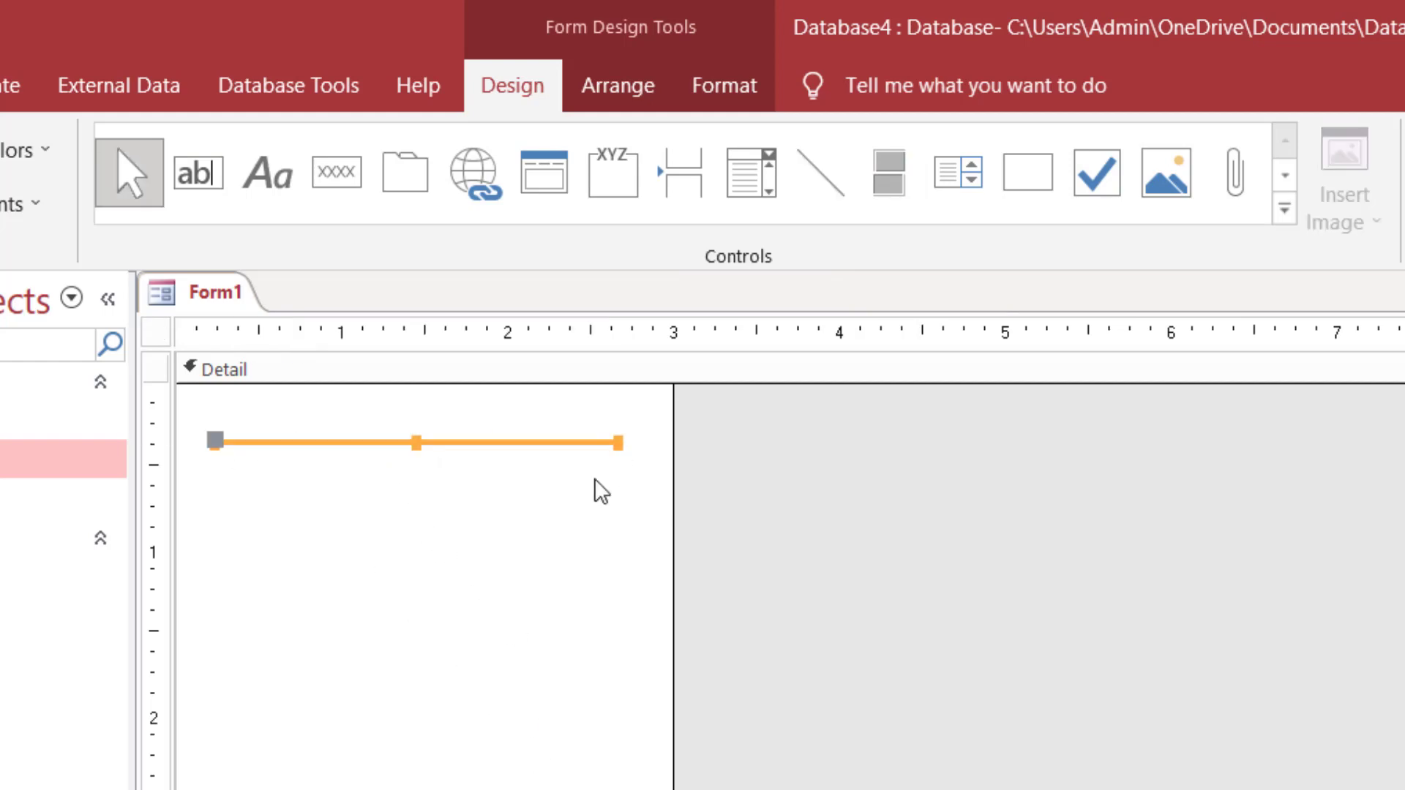
click(515, 549)
drag(455, 444, 464, 480)
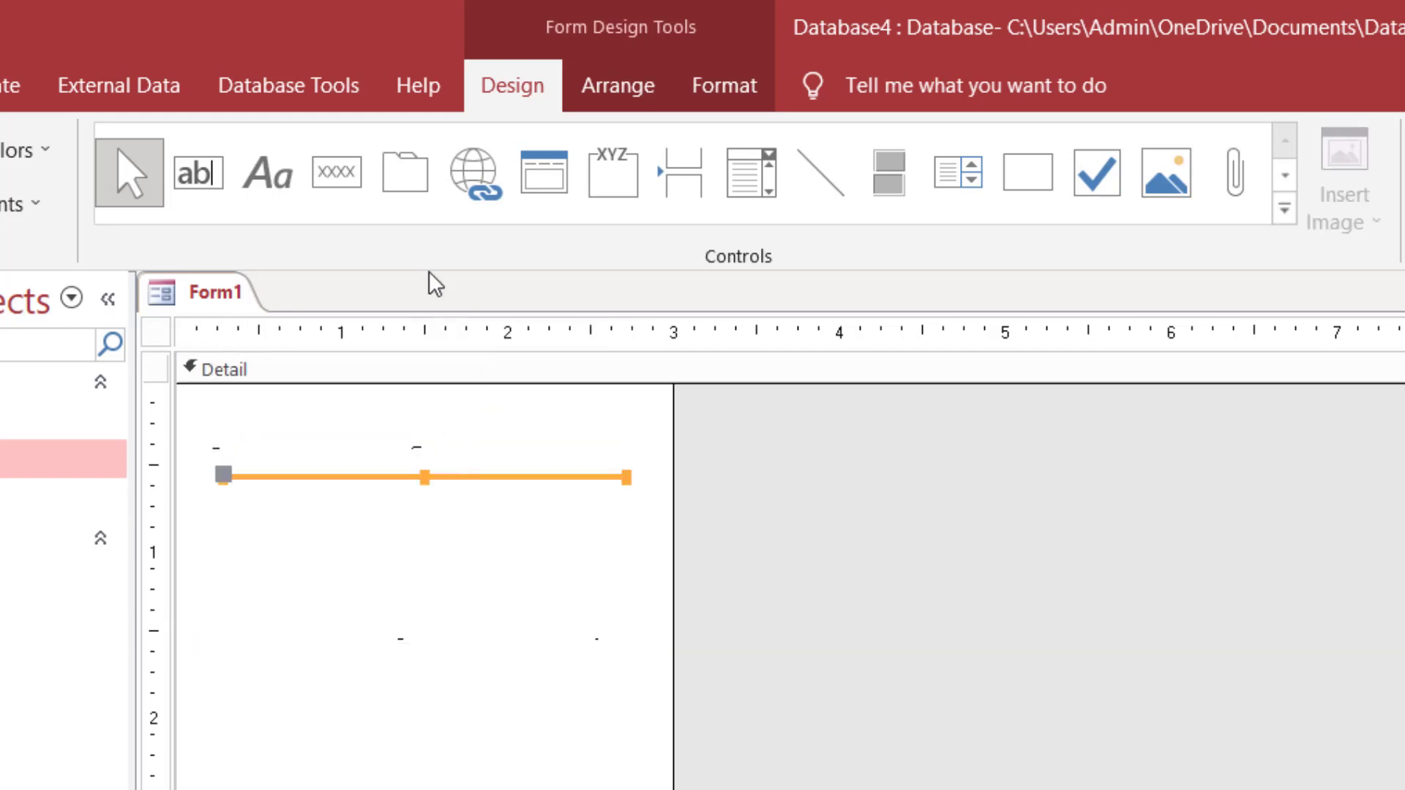
- Add an unbound text box with its label to the detail section and position the pair just below the line
click(194, 173)
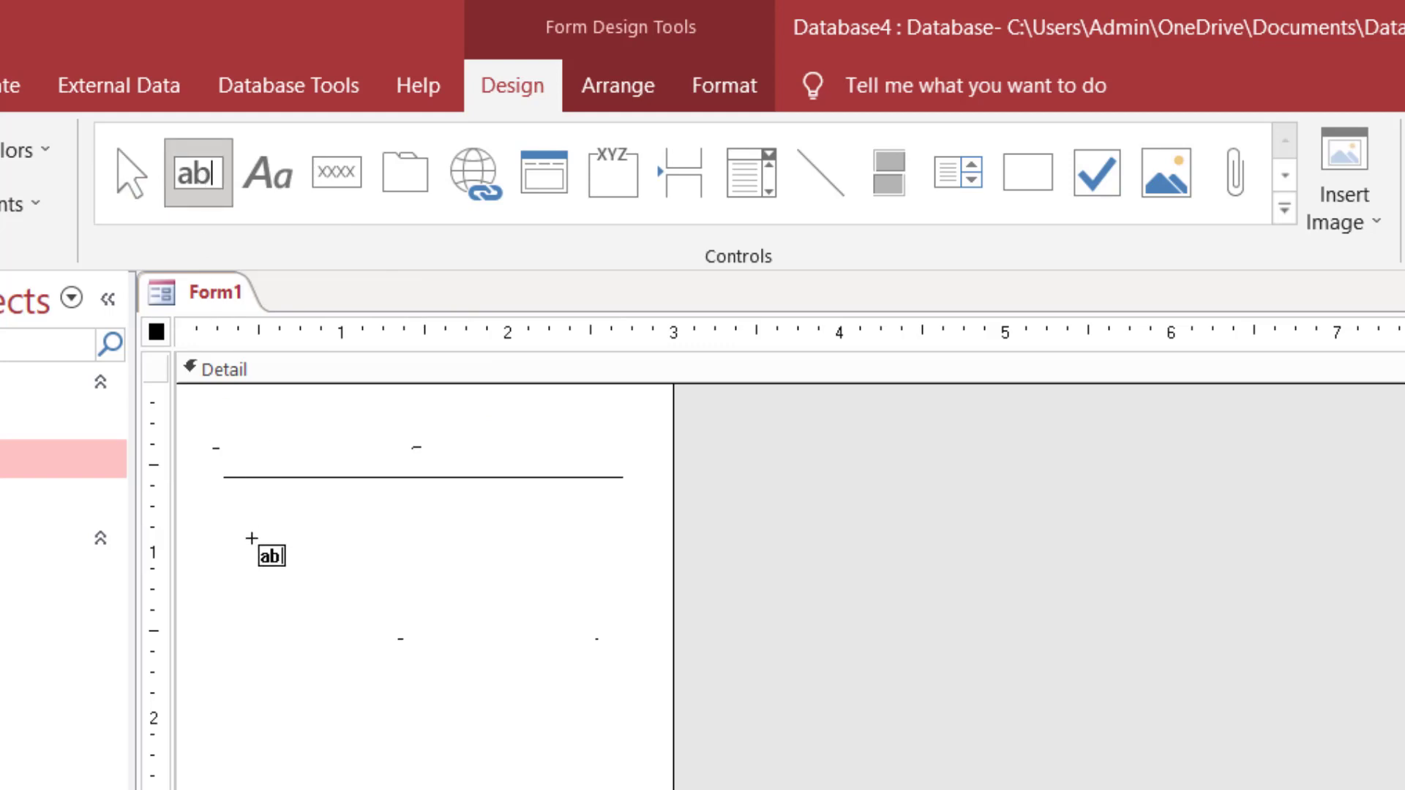
click(370, 545)
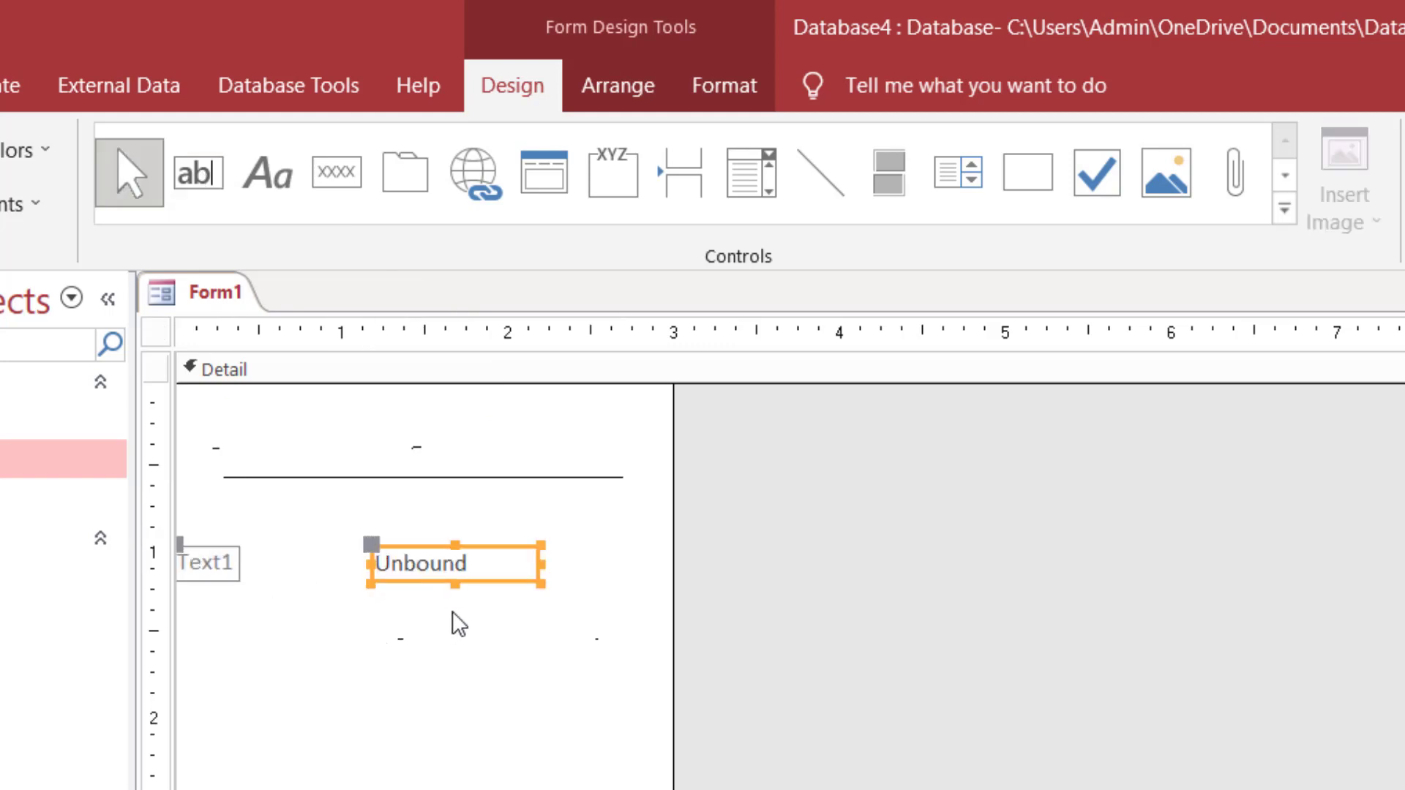
drag(201, 559, 266, 560)
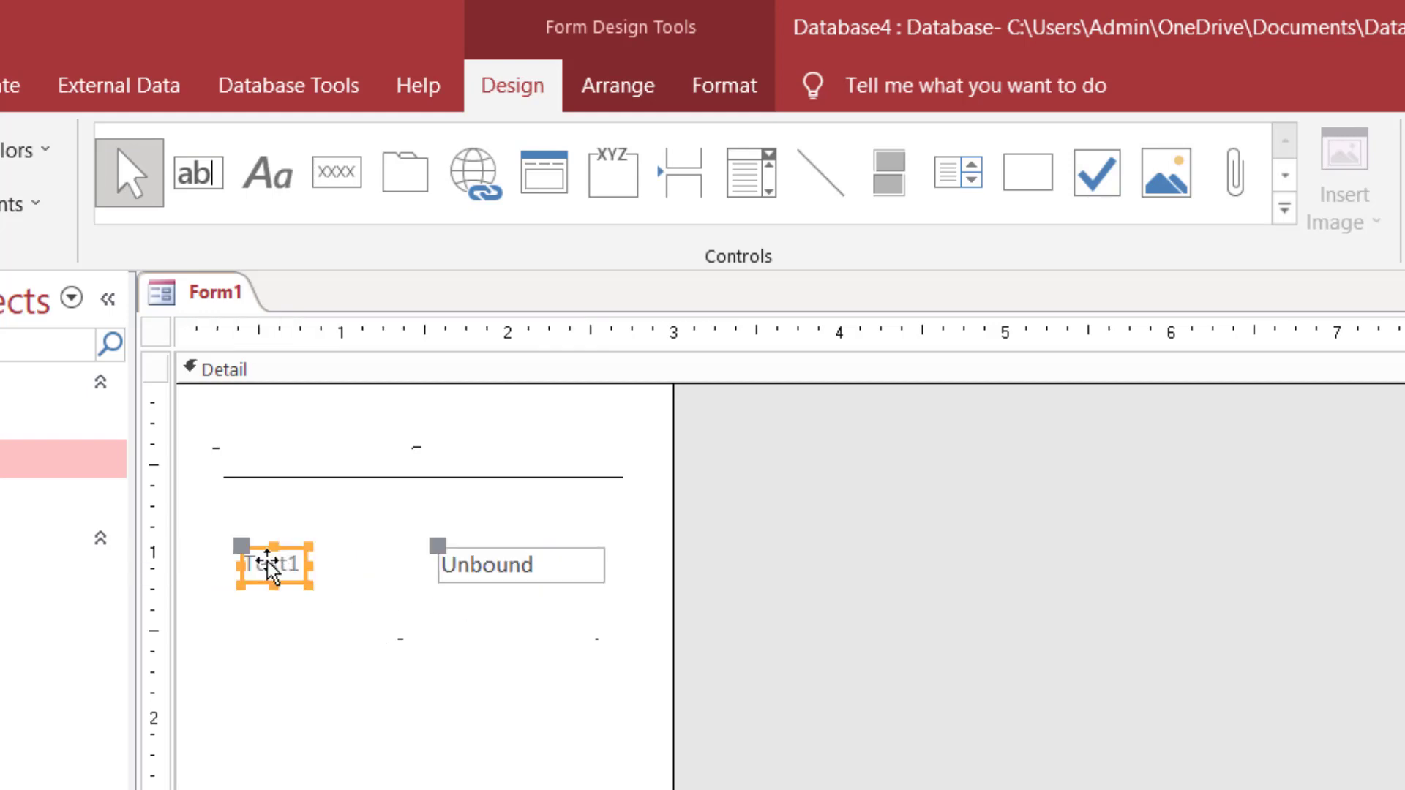
click(257, 562)
click(351, 642)
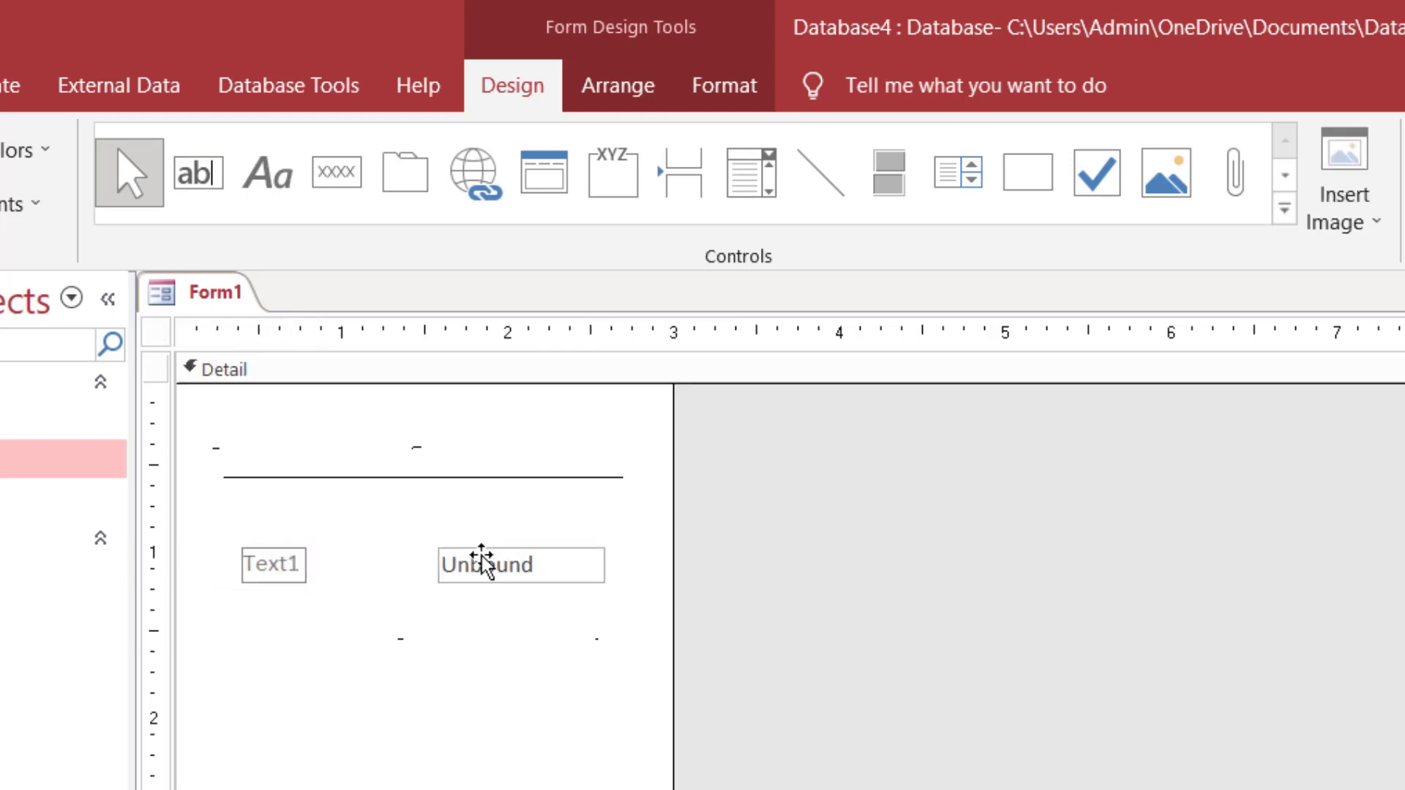
drag(481, 564, 422, 565)
click(447, 637)
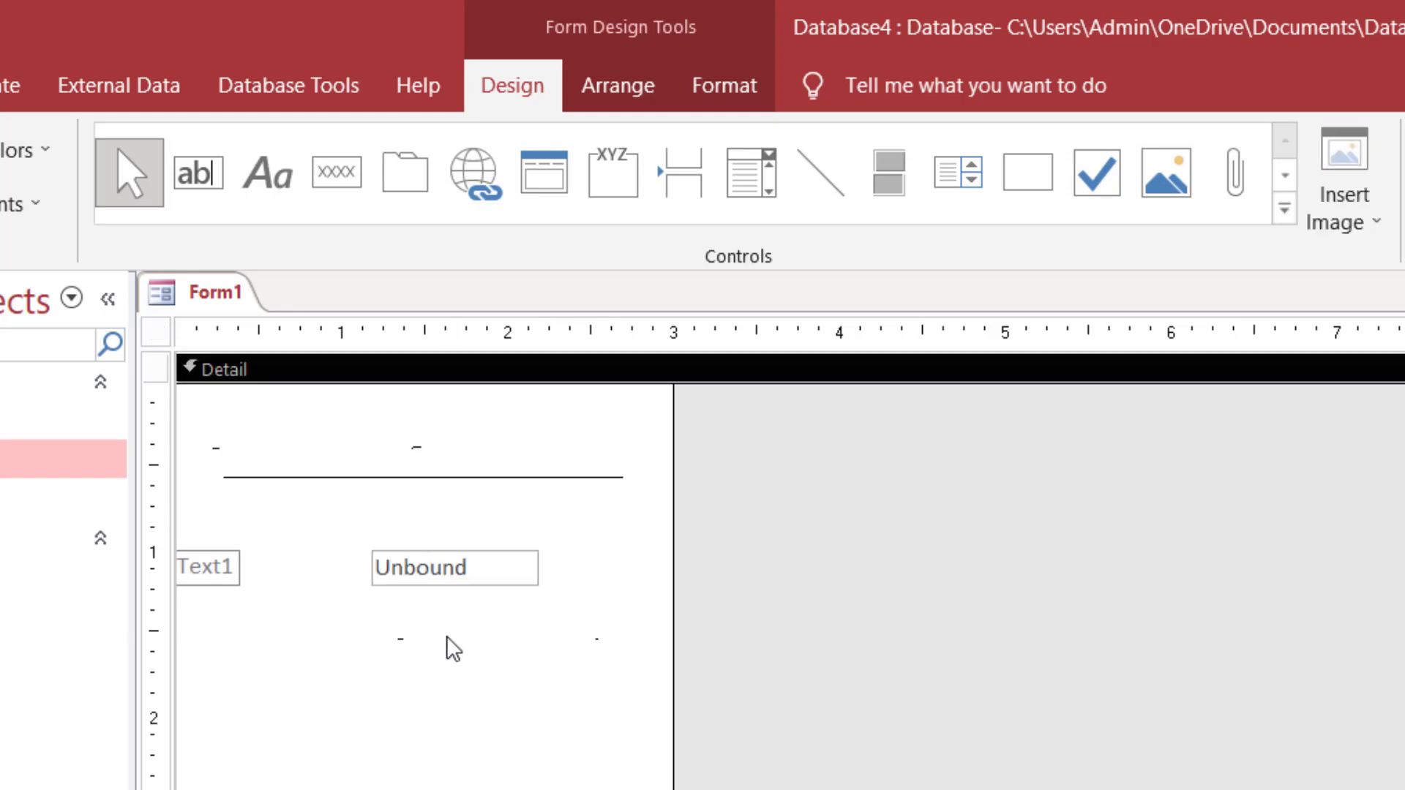
click(440, 546)
drag(440, 547, 532, 488)
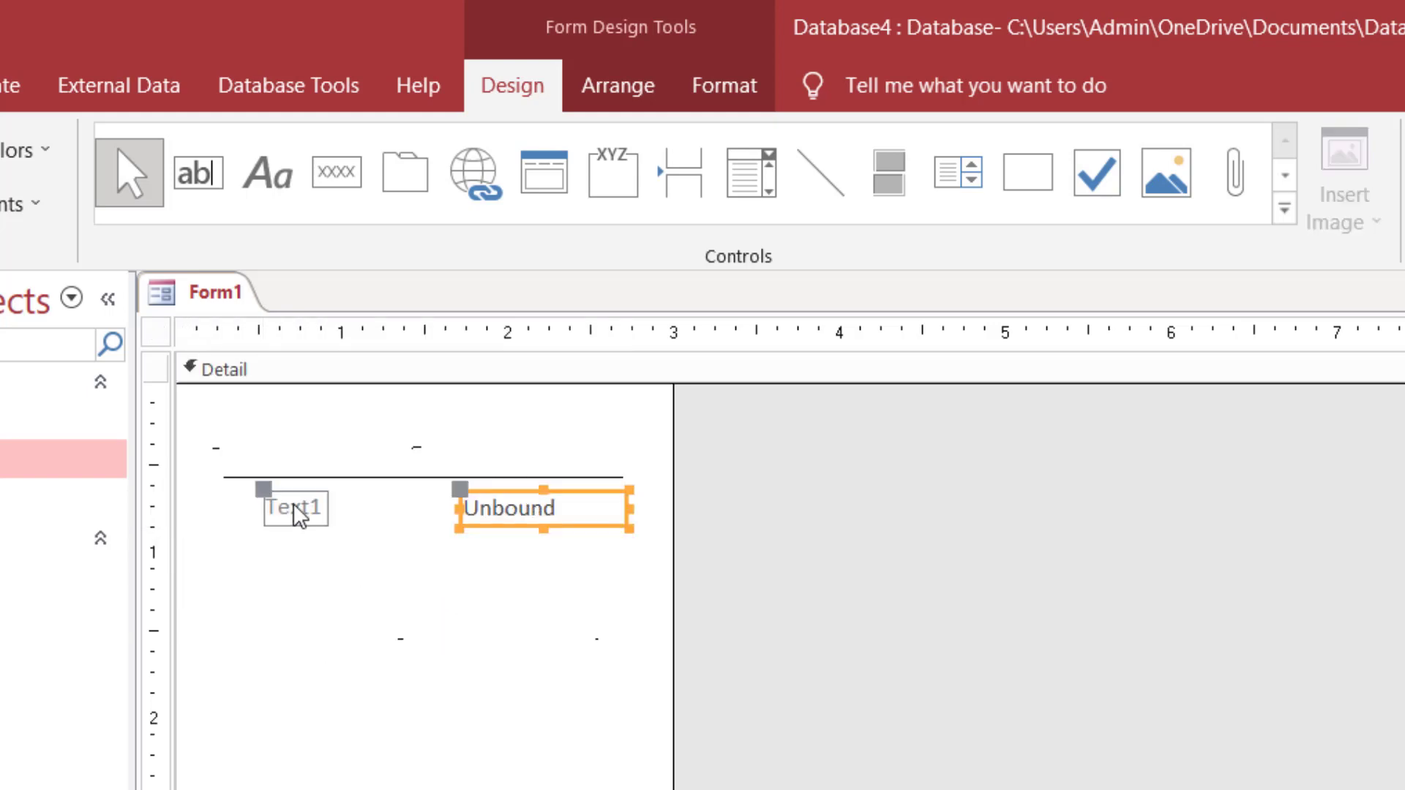
- Widen the label to about 1.03 and the text box to about 1.12 so they nearly meet, and nudge the pair up towards the line
click(293, 503)
drag(326, 506, 442, 508)
click(474, 507)
click(463, 573)
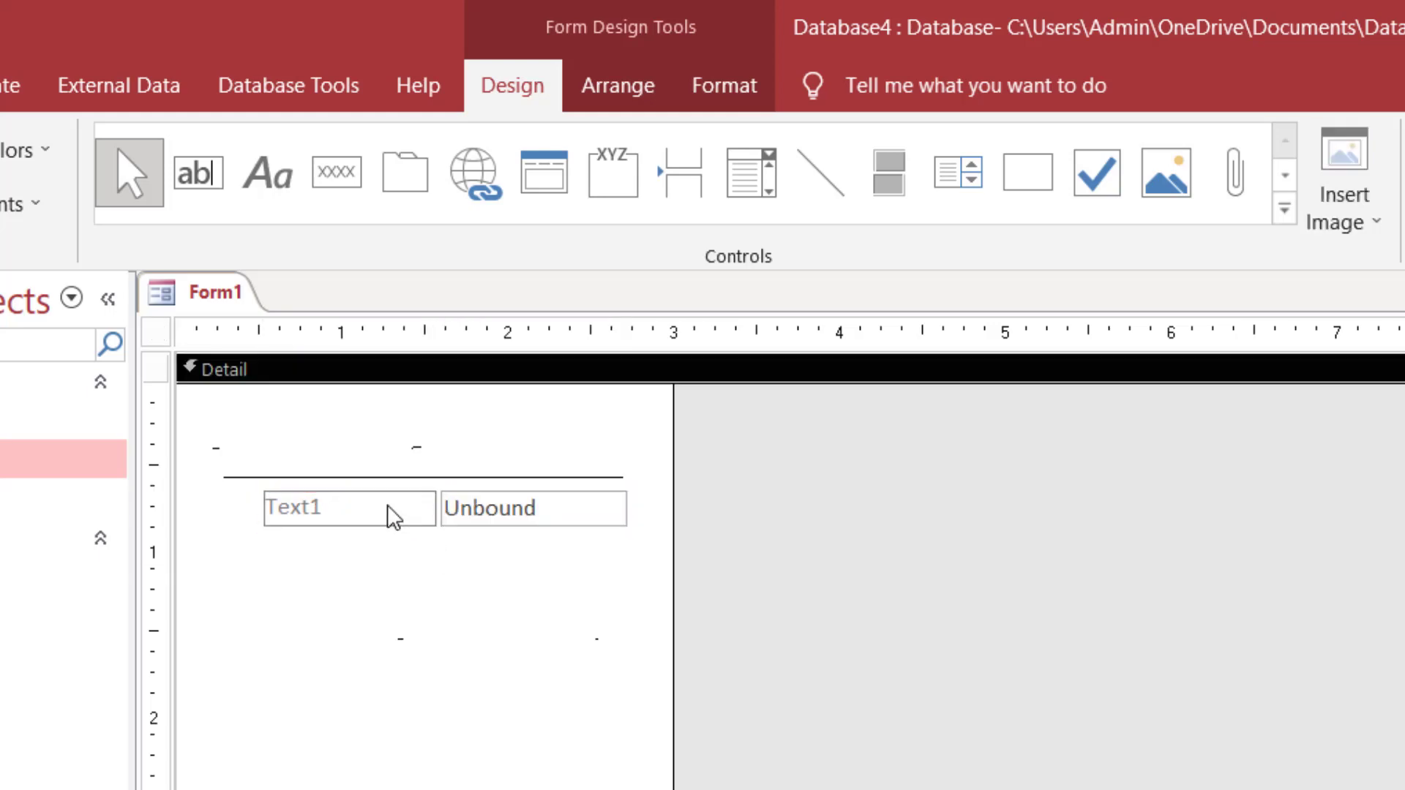
click(388, 505)
click(459, 506)
mouse_move(493, 501)
mouse_down()
mouse_move(447, 596)
mouse_move(461, 495)
mouse_move(489, 486)
mouse_up()
click(435, 587)
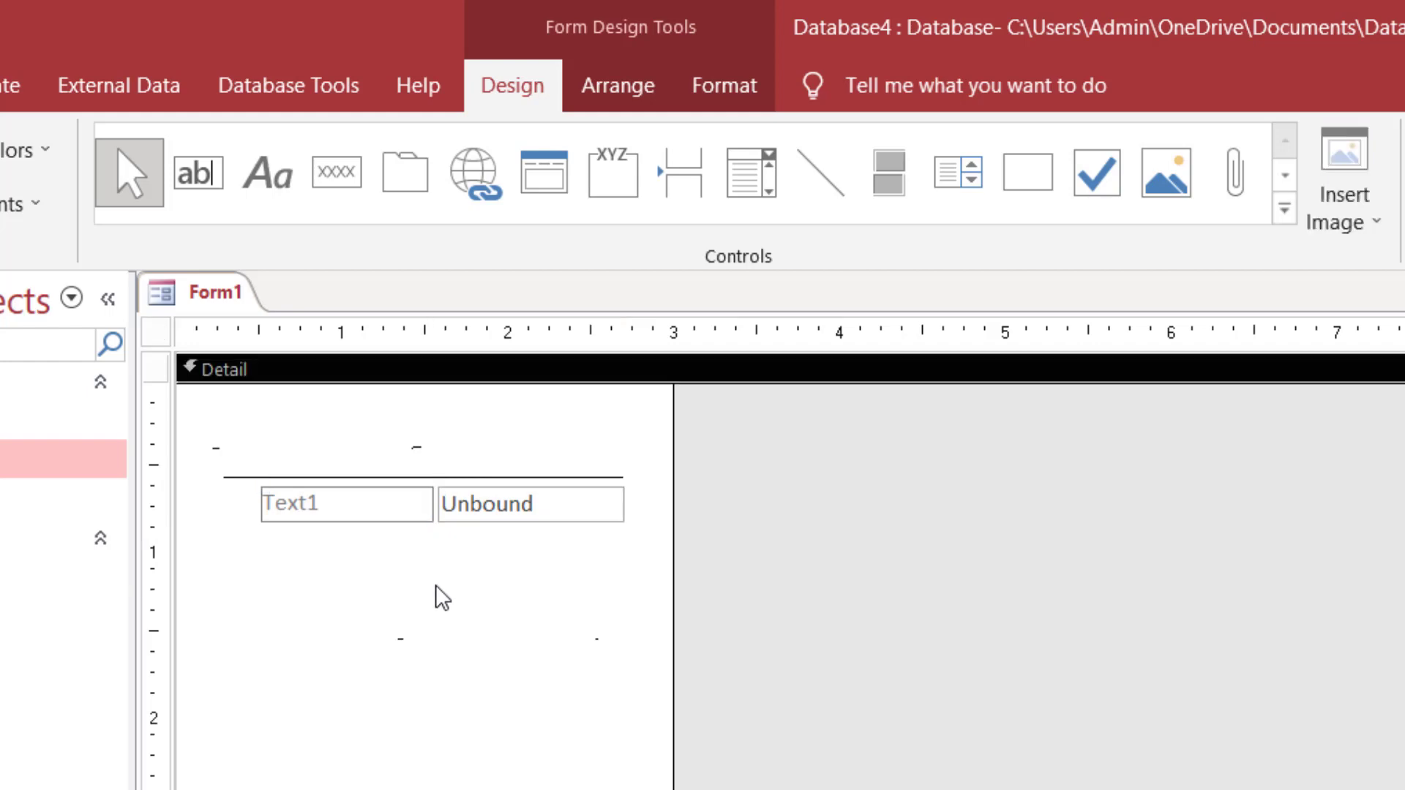
- Try moving the label and the text box independently of each other, undoing each move
click(483, 507)
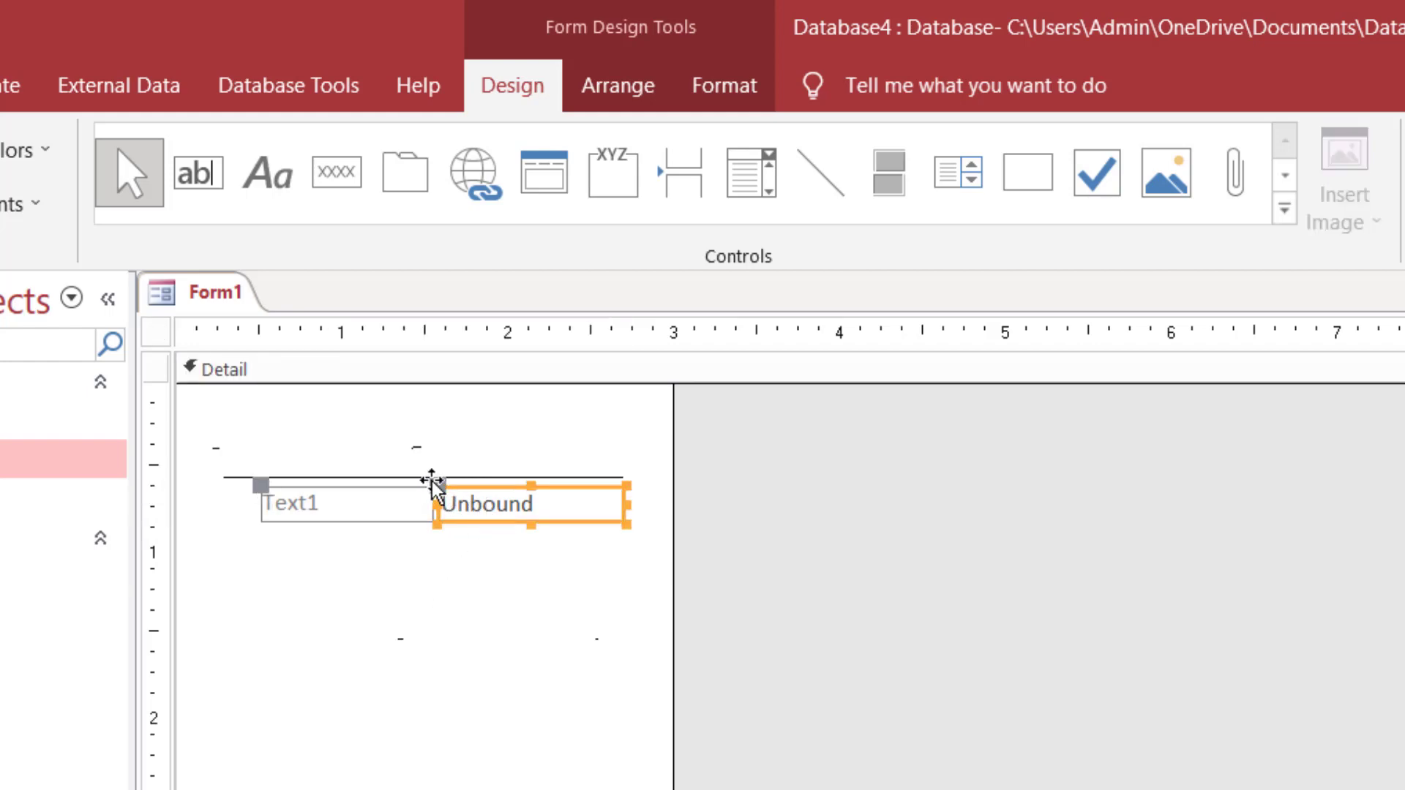
drag(258, 488, 216, 620)
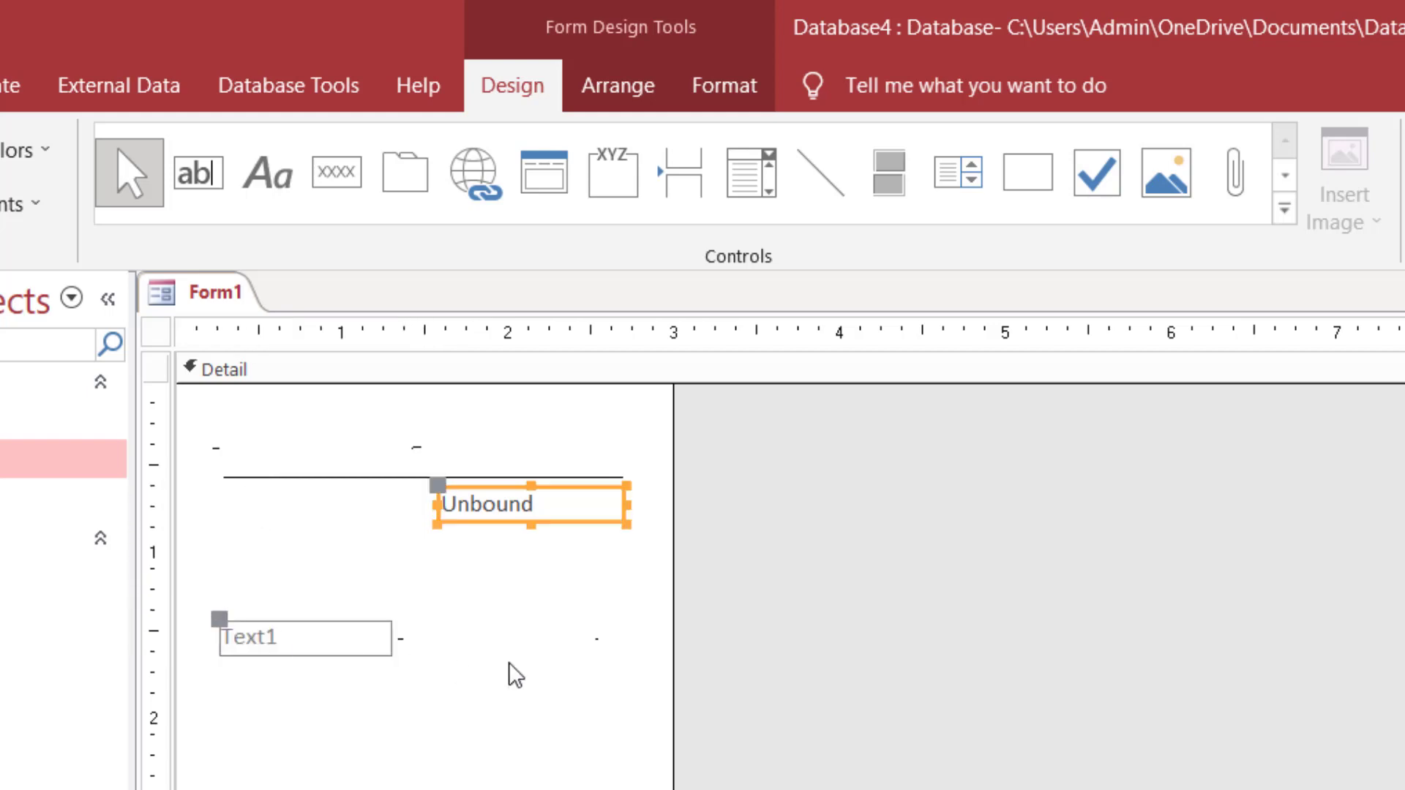
key(ctrl+z)
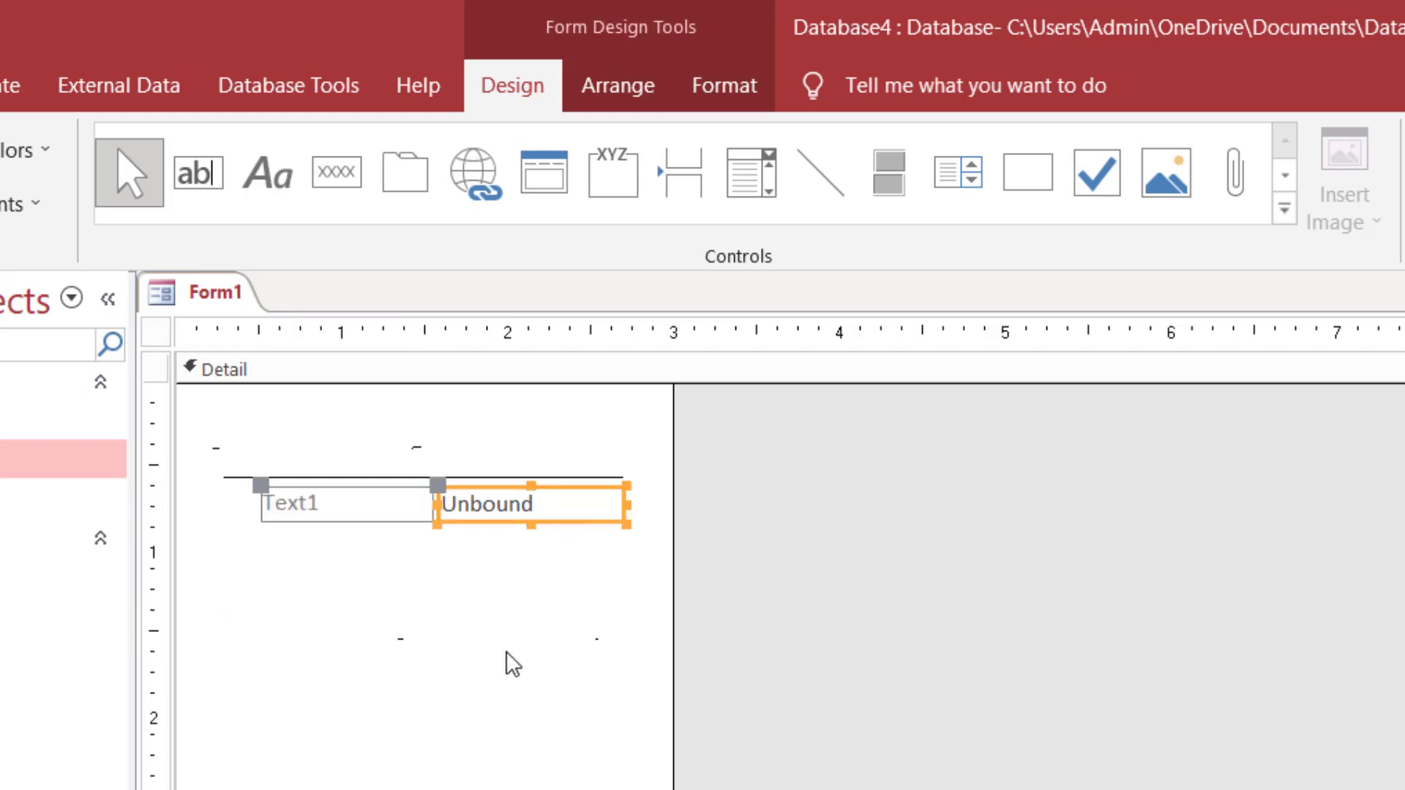
drag(438, 489, 413, 644)
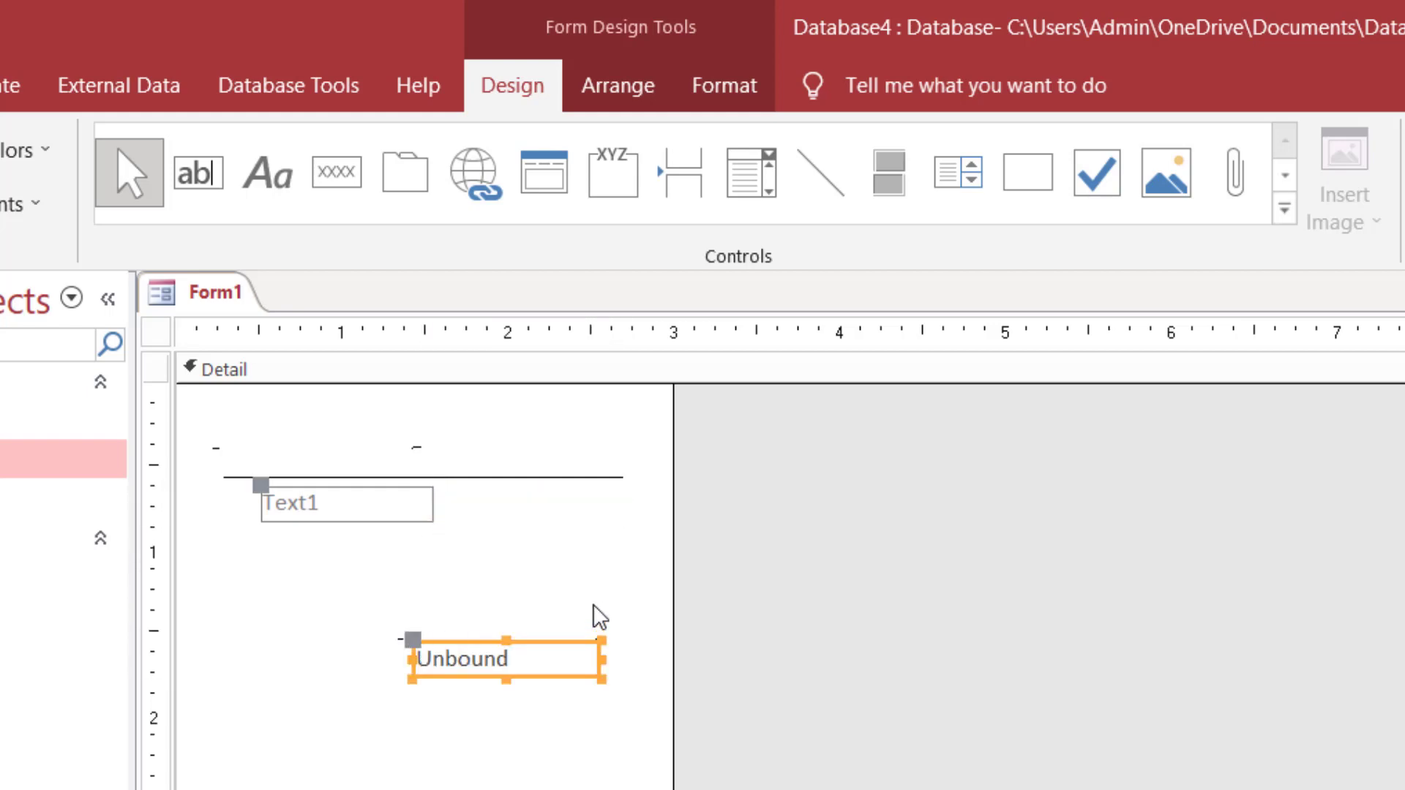
key(ctrl+z)
- Move the text box and its label together, placing the text box about 1.2" from the left and 0.83" from the top
drag(505, 523, 495, 486)
double_click(495, 486)
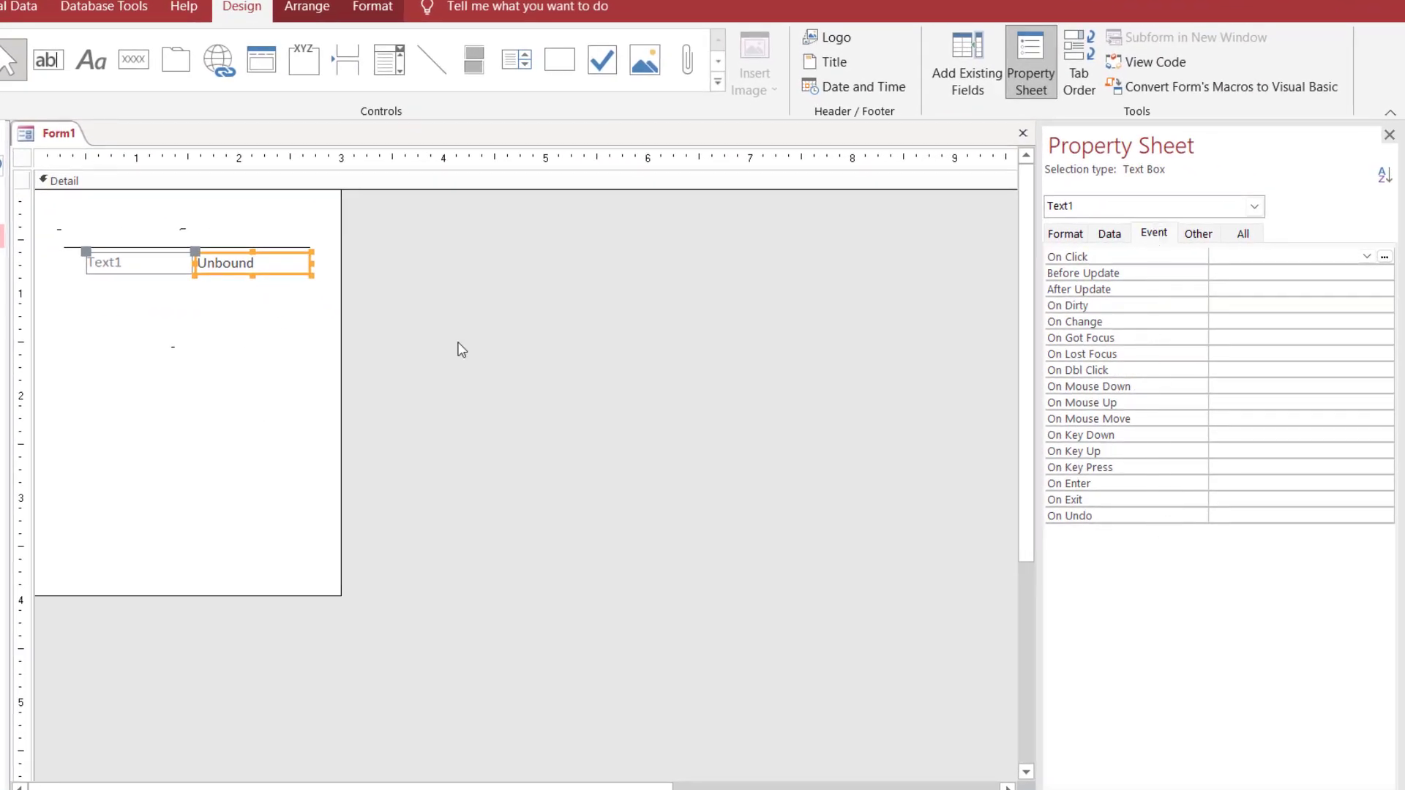
drag(273, 275, 238, 297)
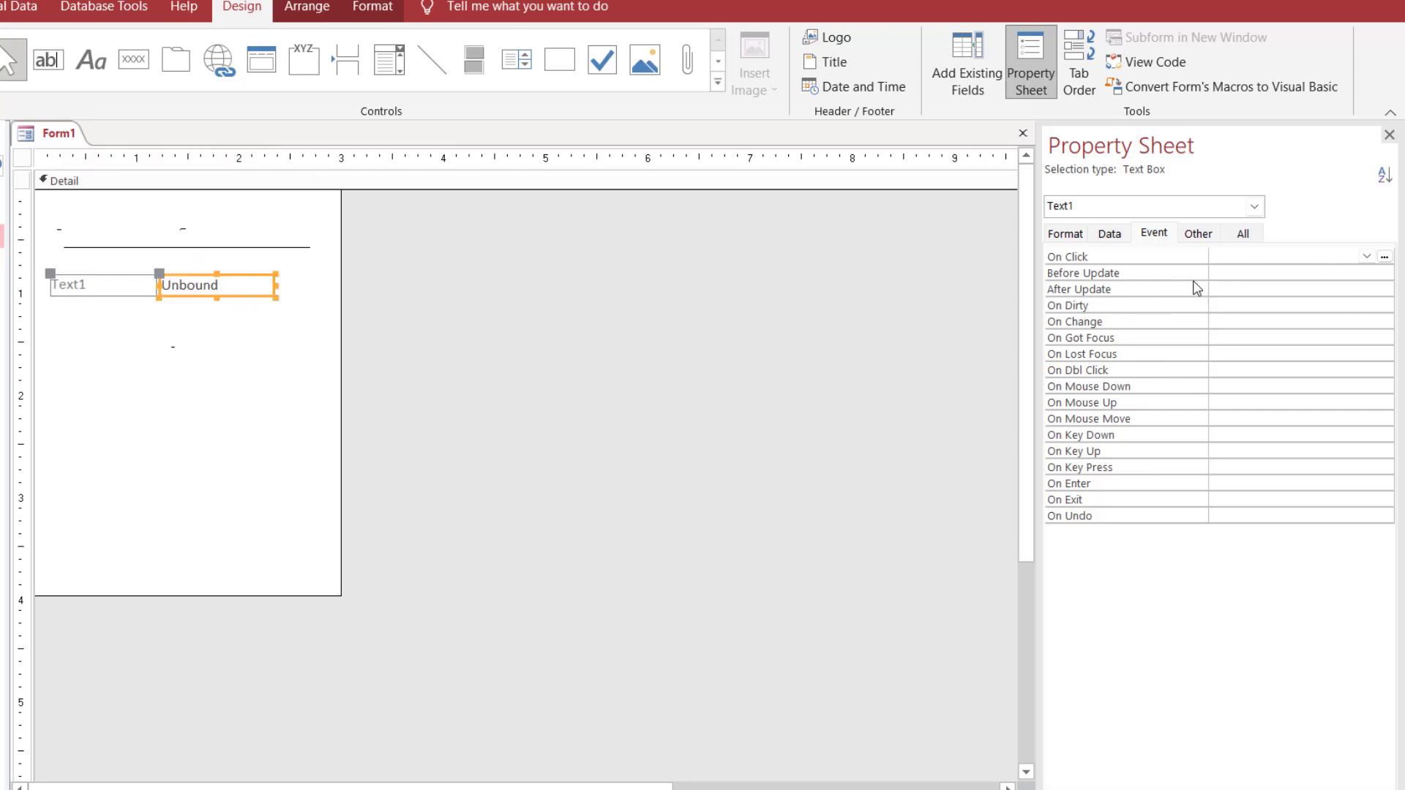
- Examine the text box's data and format properties and every property category of the Detail section
click(1108, 234)
click(1068, 235)
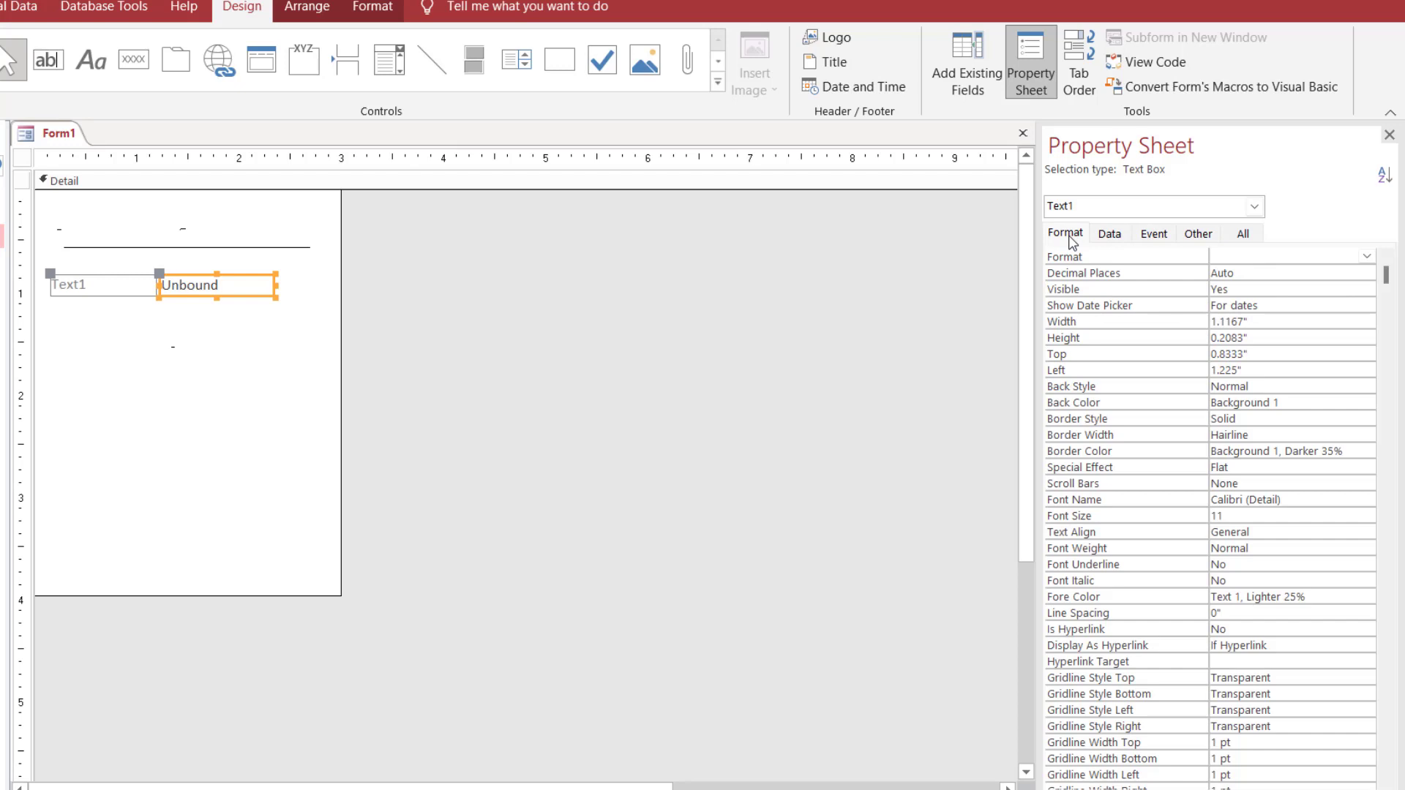
click(257, 461)
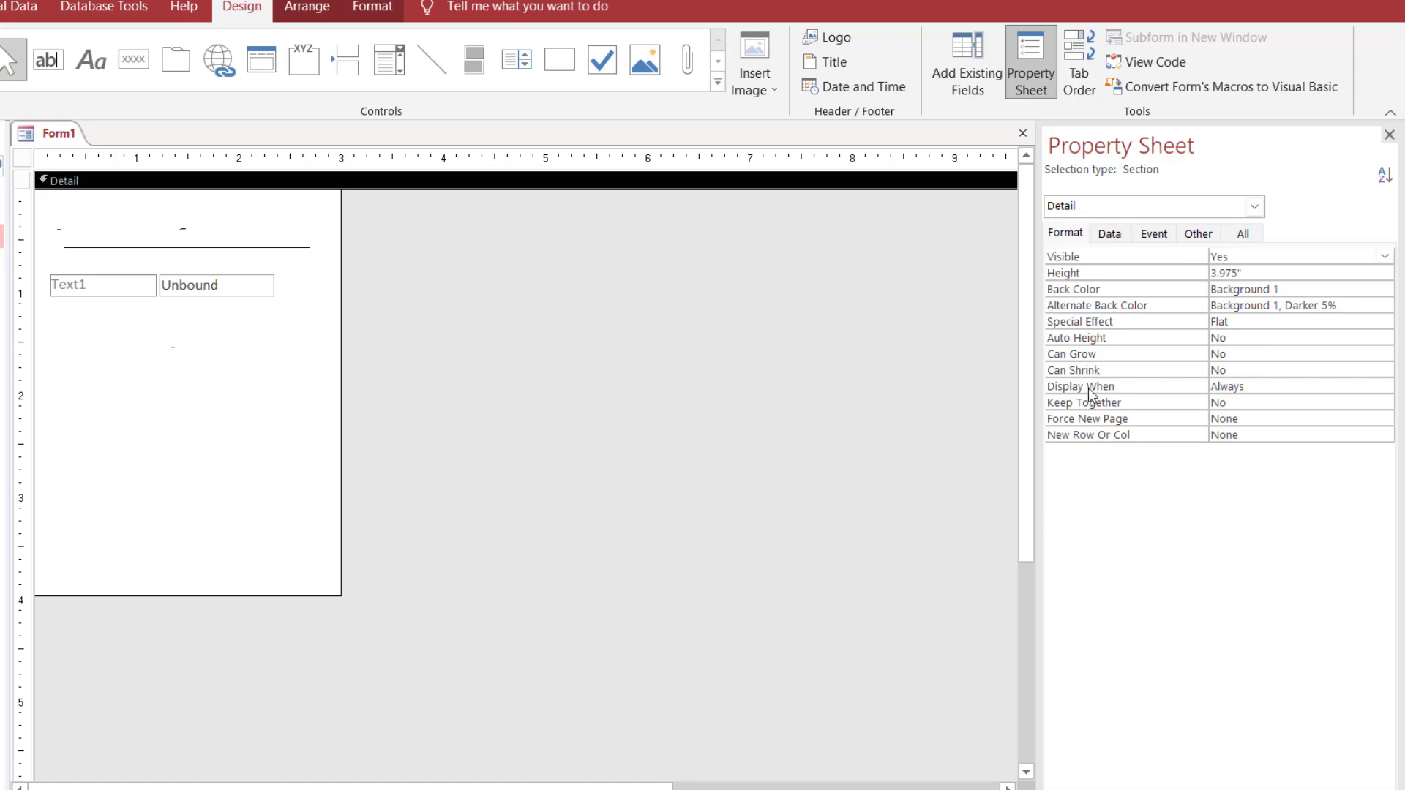
click(1123, 236)
click(1167, 234)
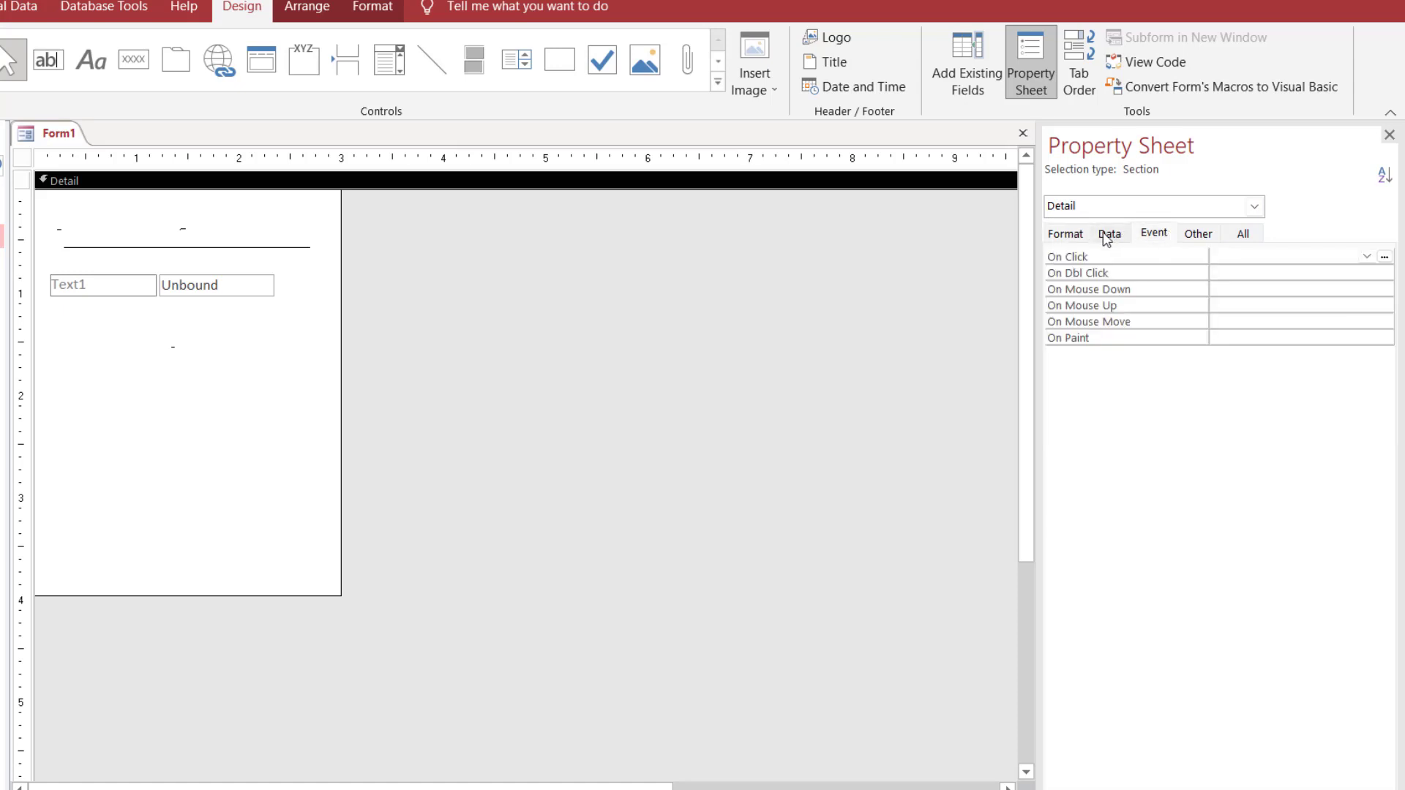
click(1107, 236)
click(1154, 233)
click(1205, 233)
click(1242, 233)
click(1065, 233)
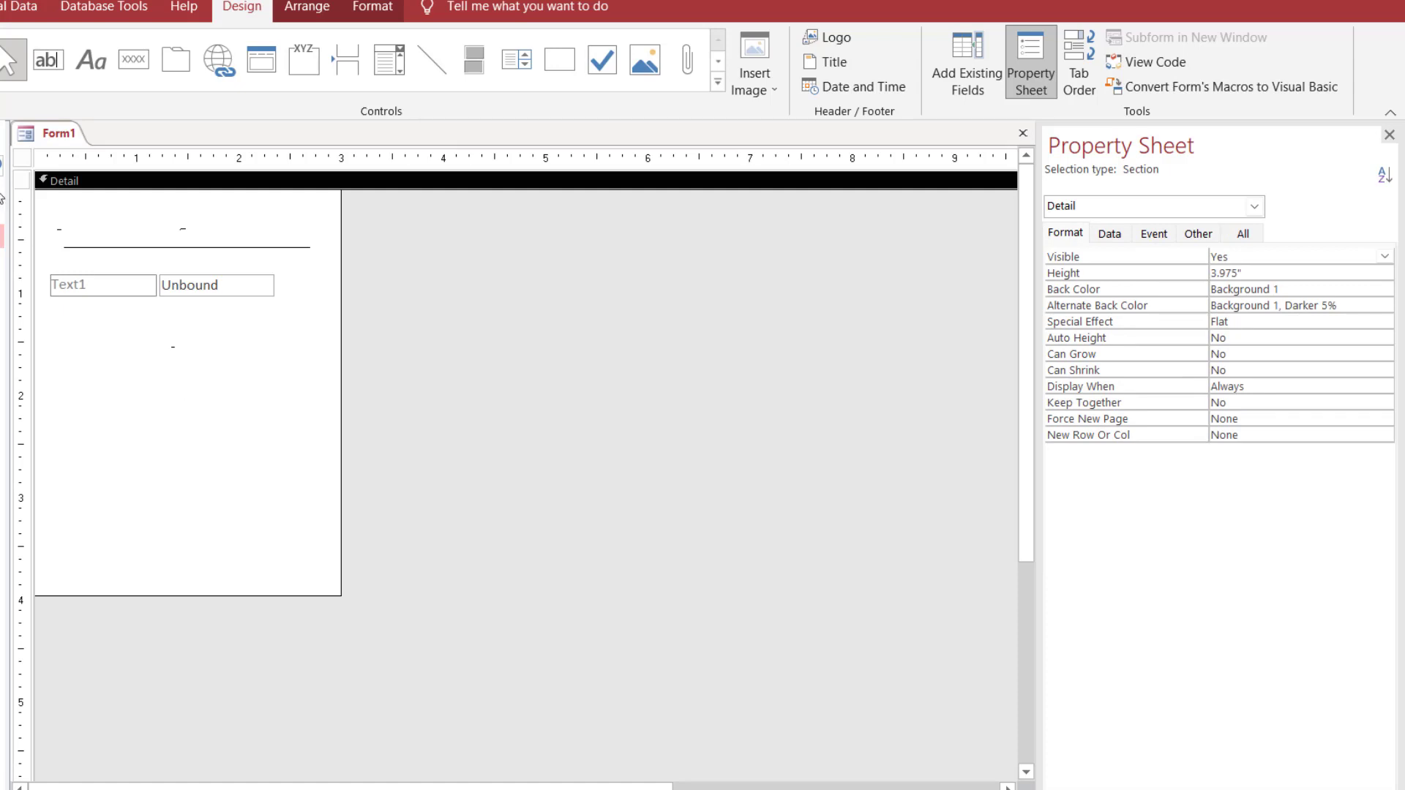
- Show the whole form's format properties and check which form objects can be chosen in the Property Sheet
click(22, 158)
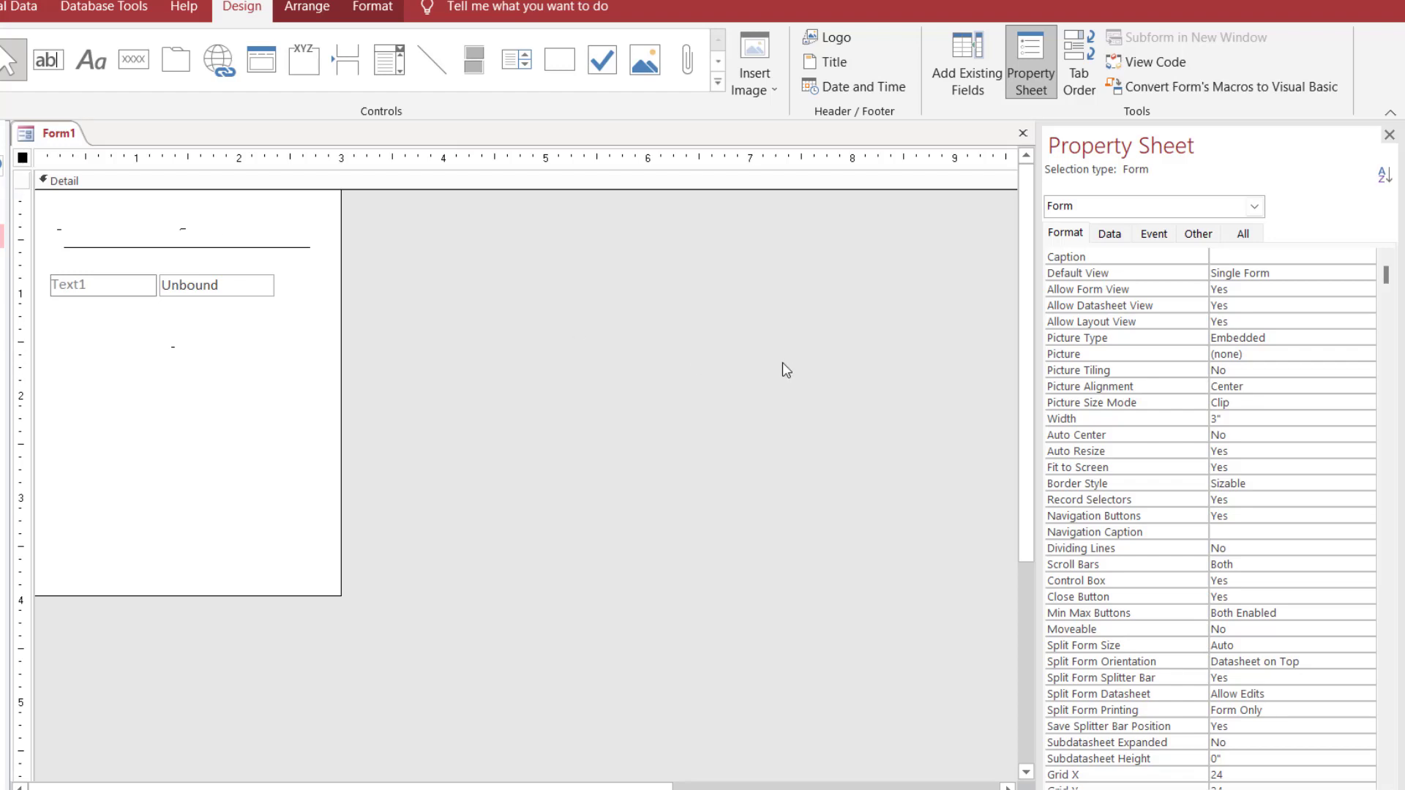
click(1092, 209)
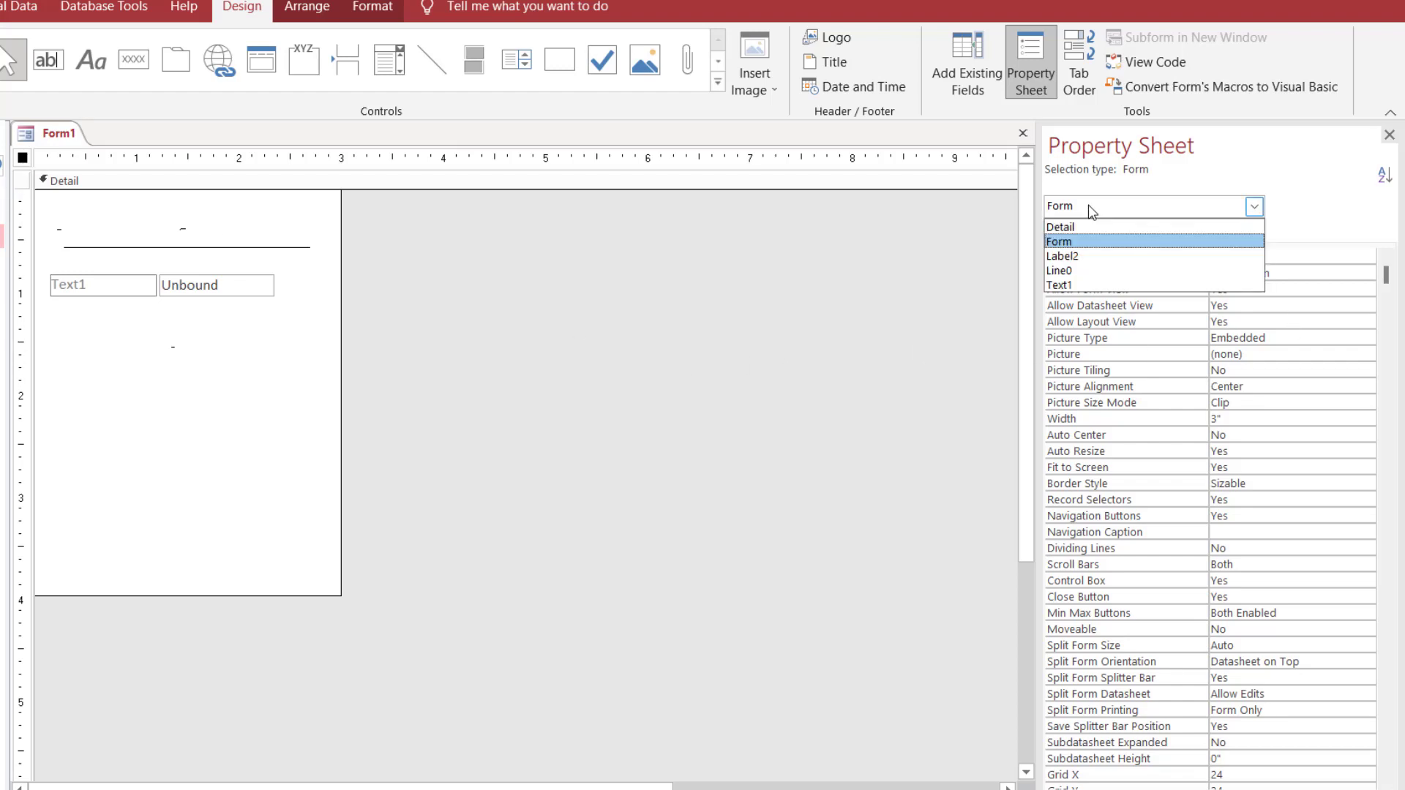
click(1089, 206)
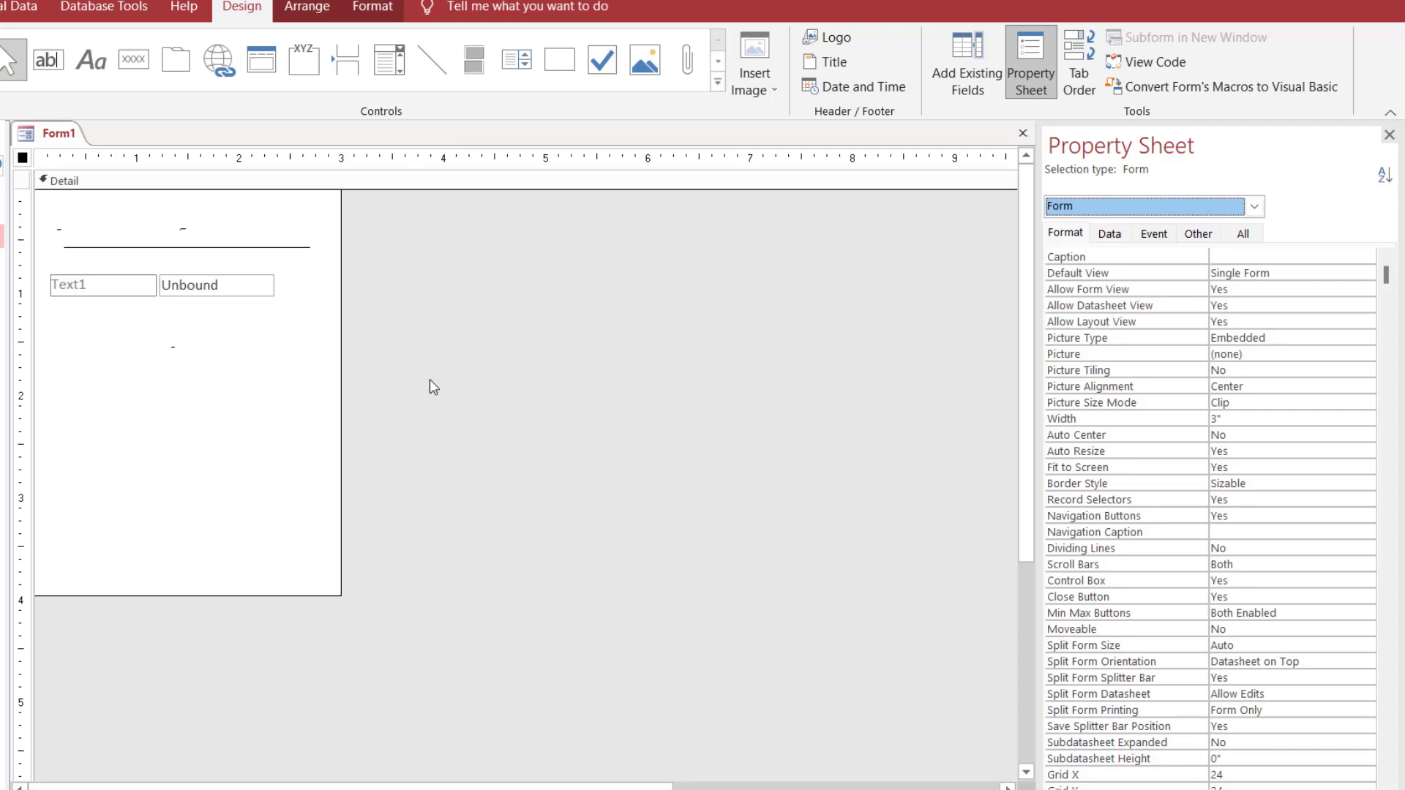
click(1255, 207)
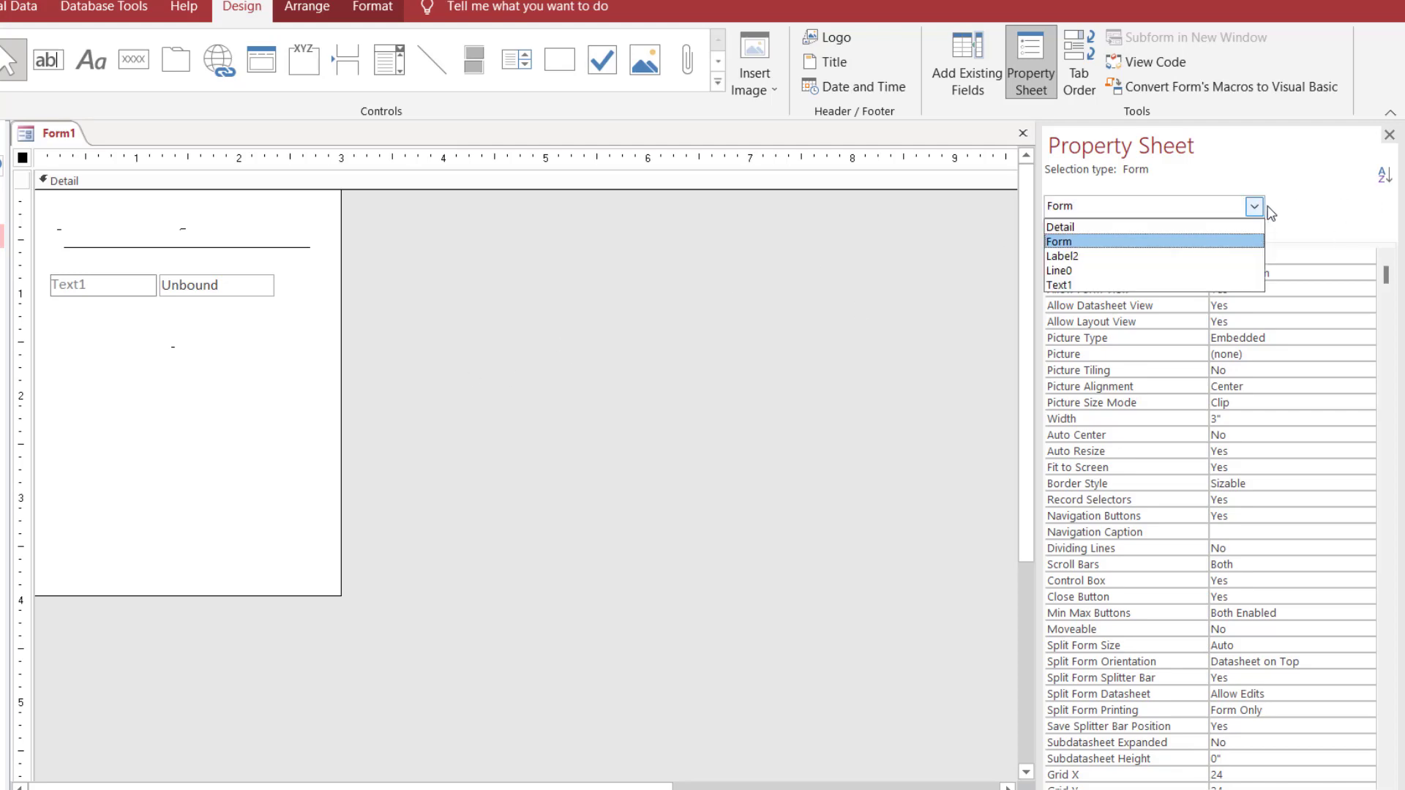
- Show the format properties of the unbound text box and those of its attached label
click(193, 294)
click(215, 288)
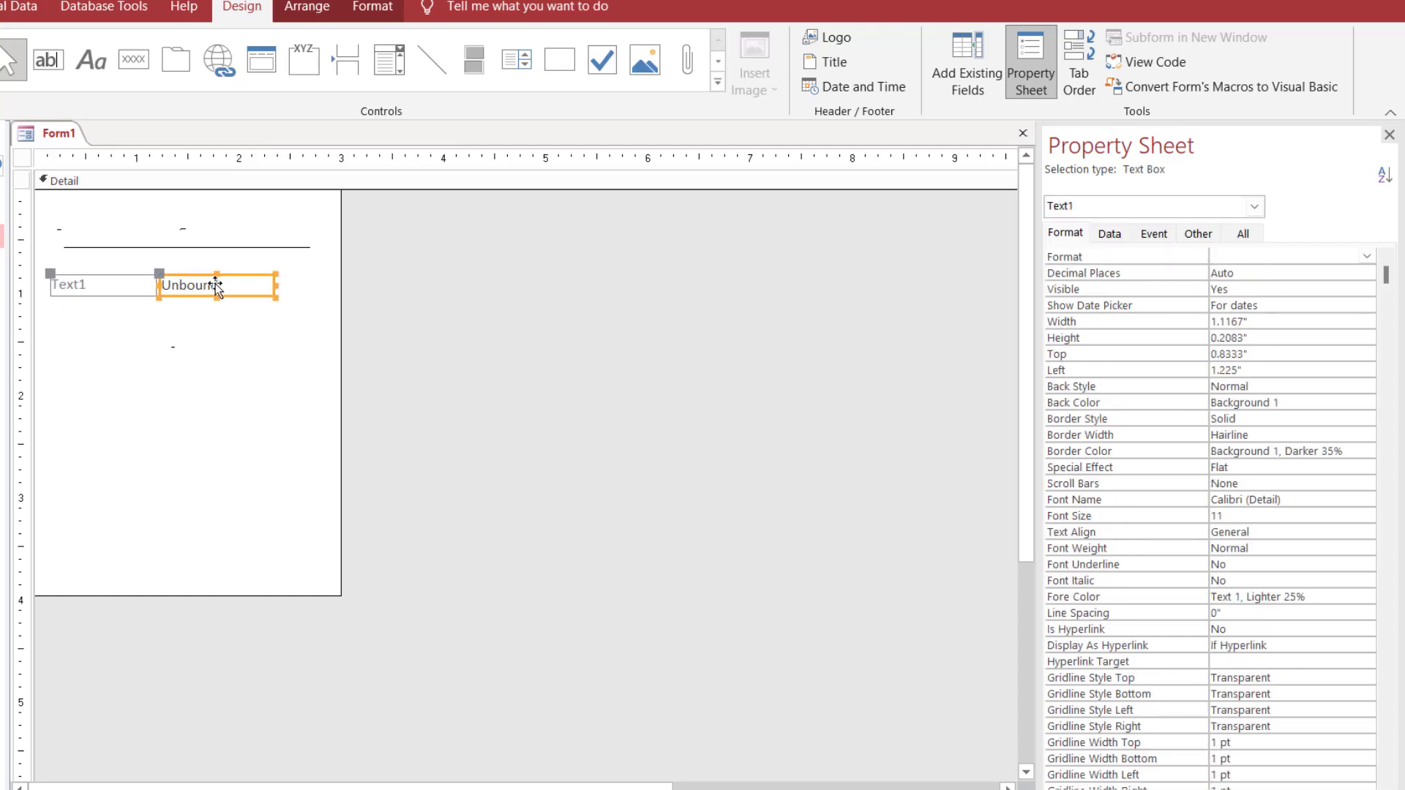
click(87, 286)
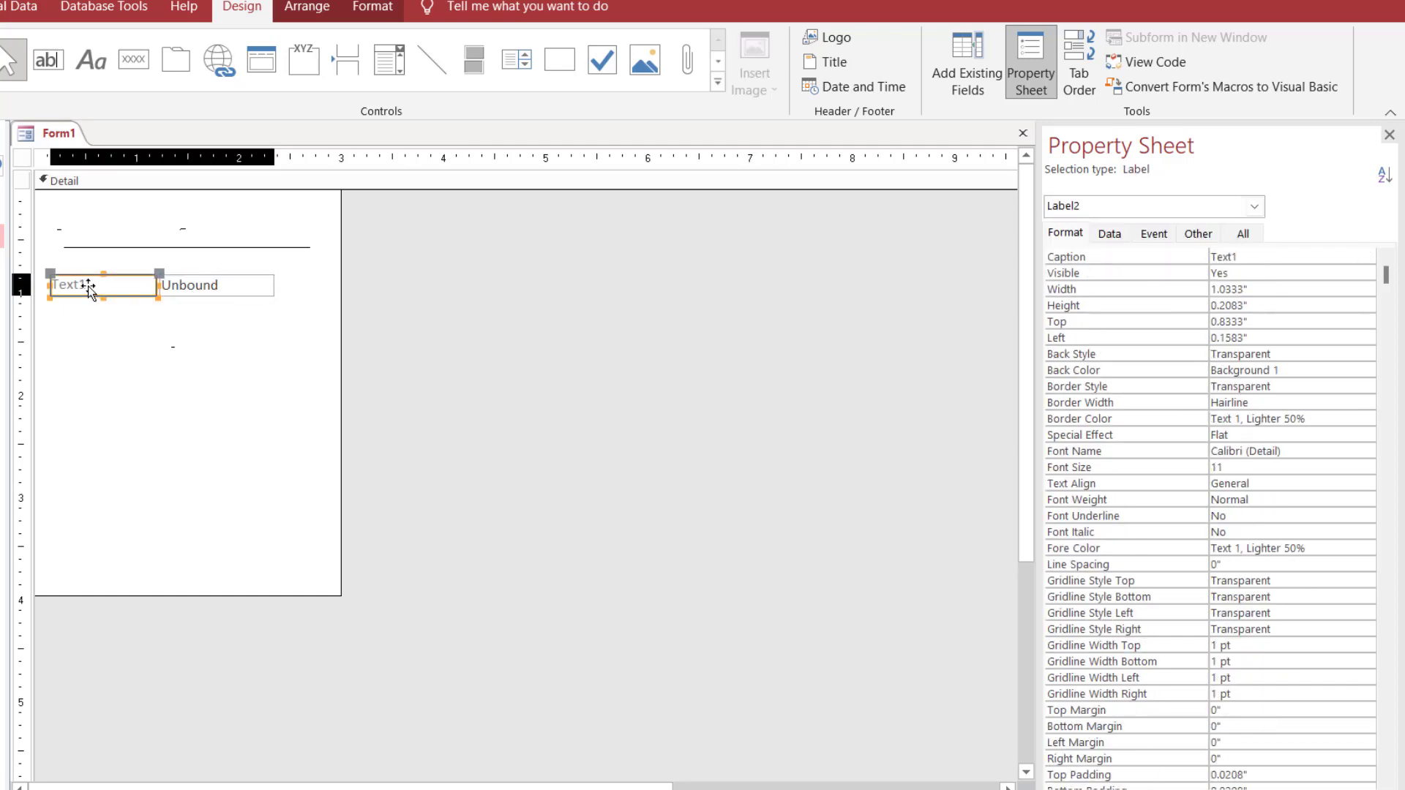
- Show the format properties of the line, the Detail section and the whole form, and list the selectable form objects
click(141, 247)
click(144, 186)
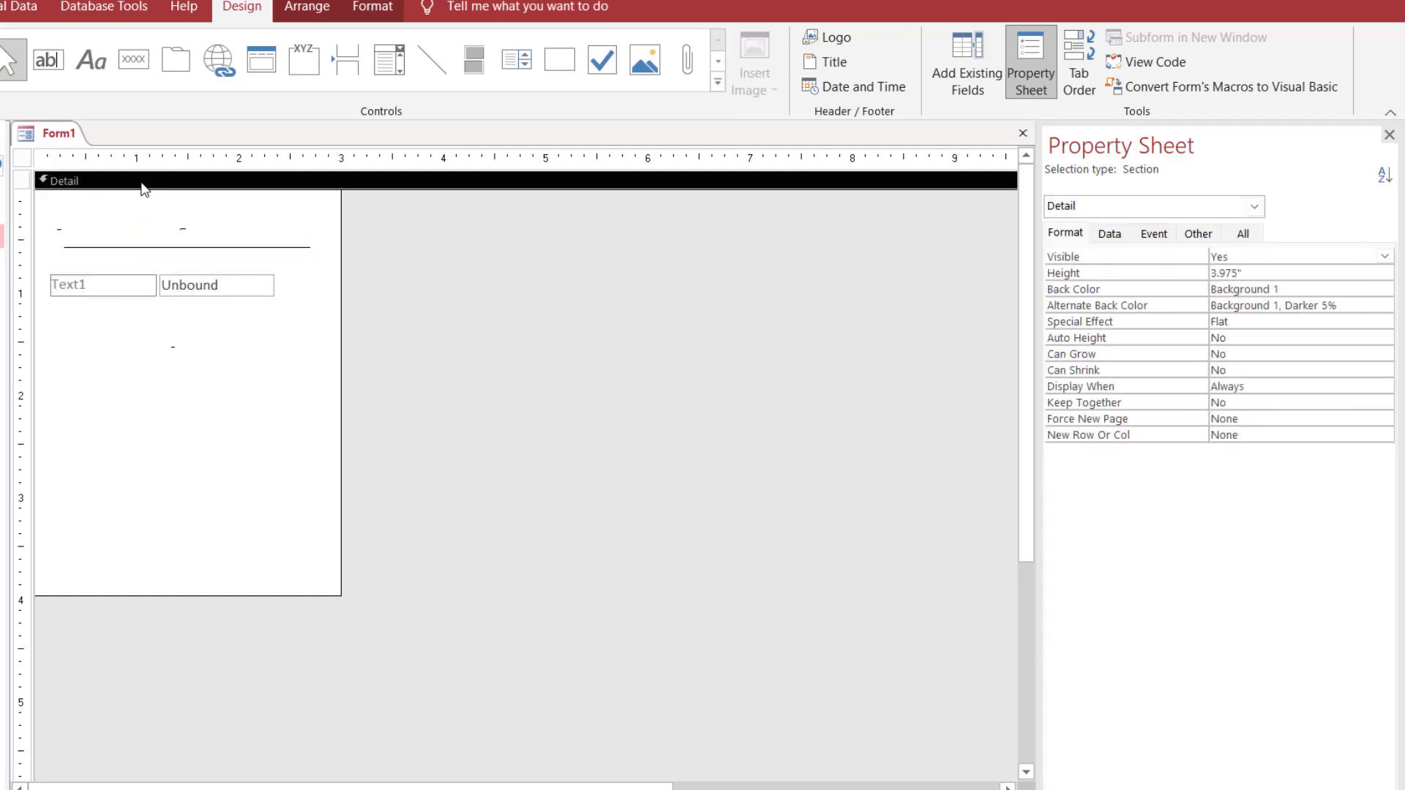
click(63, 139)
click(24, 155)
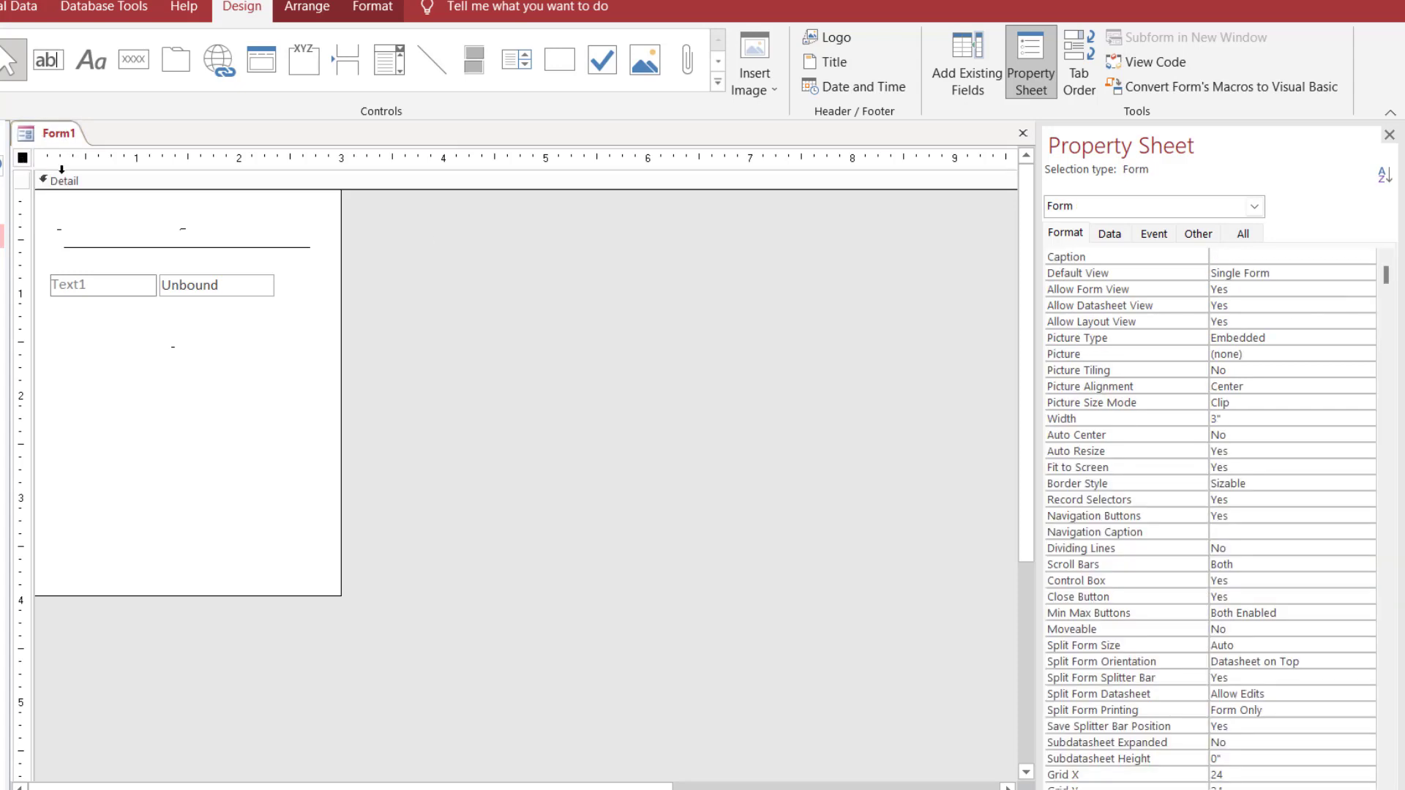
click(1254, 207)
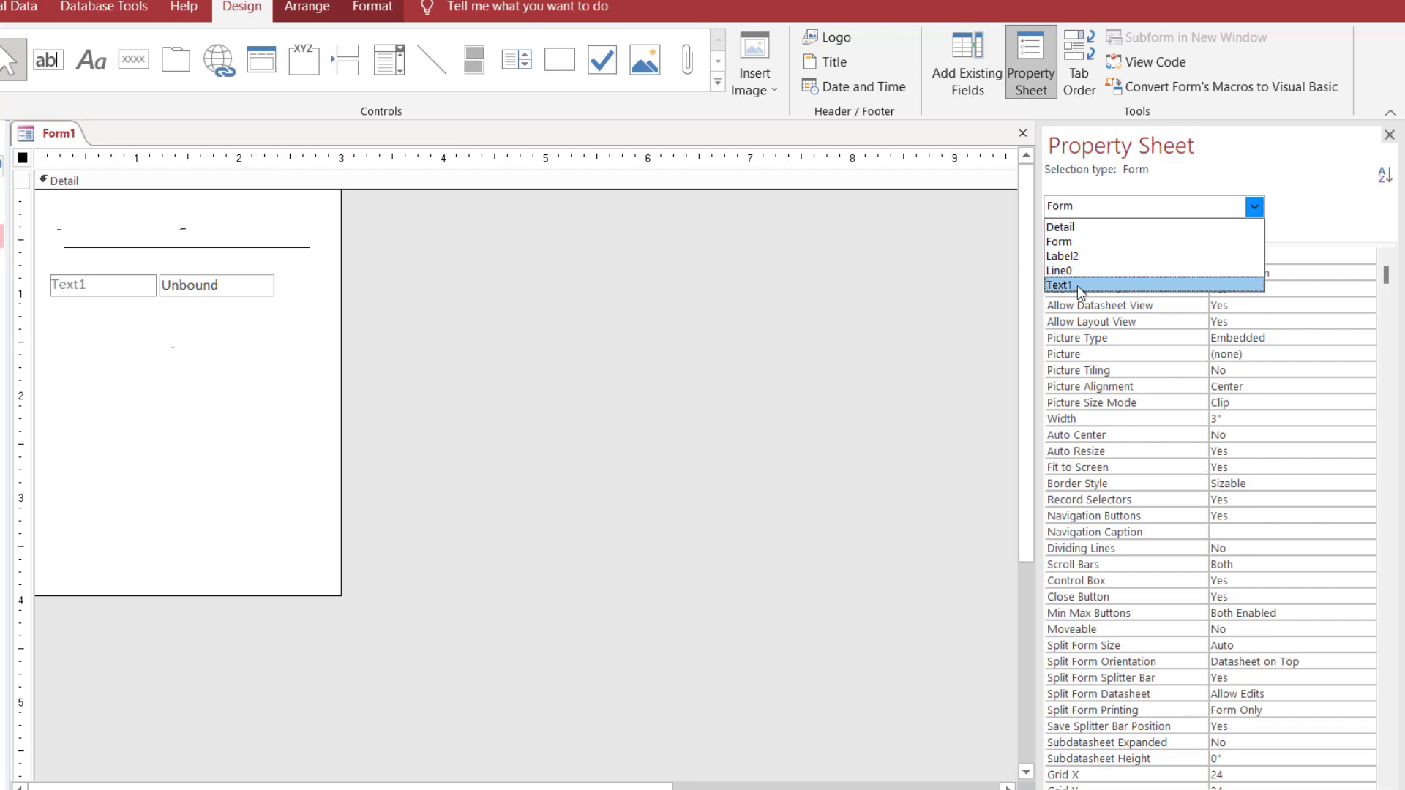
- Show the unbound text box's format properties, and choose Form from the object list to view its format properties
click(241, 287)
click(253, 290)
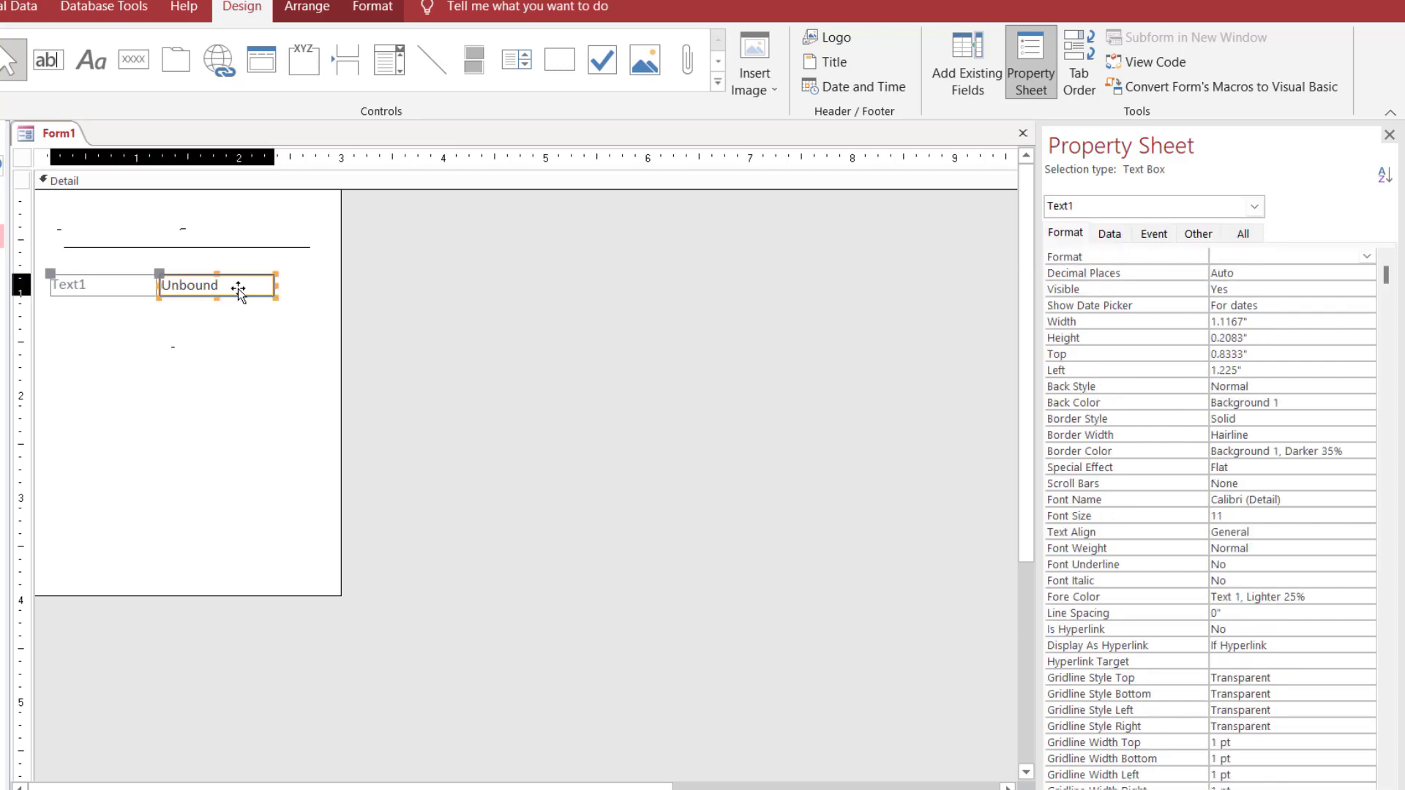
click(1254, 207)
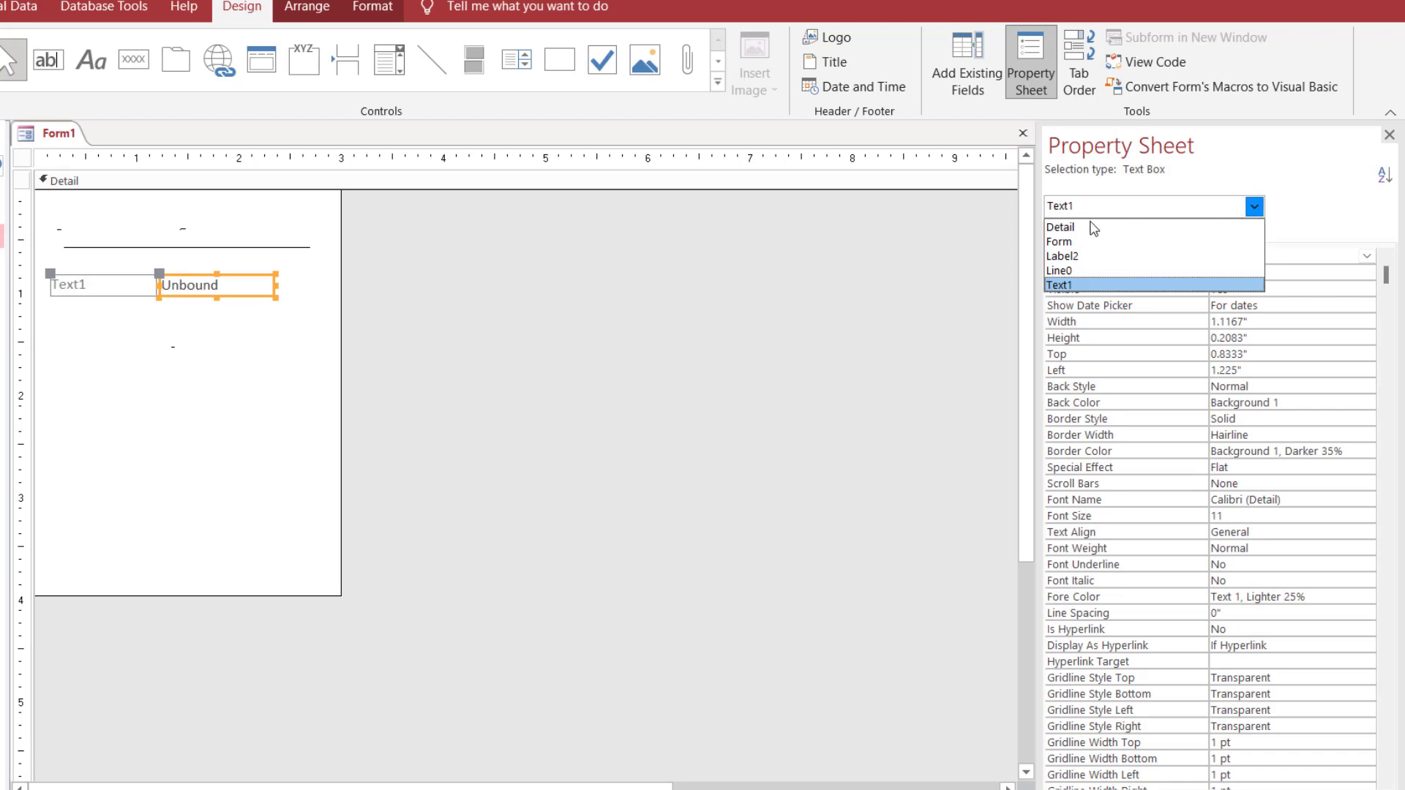
click(1074, 242)
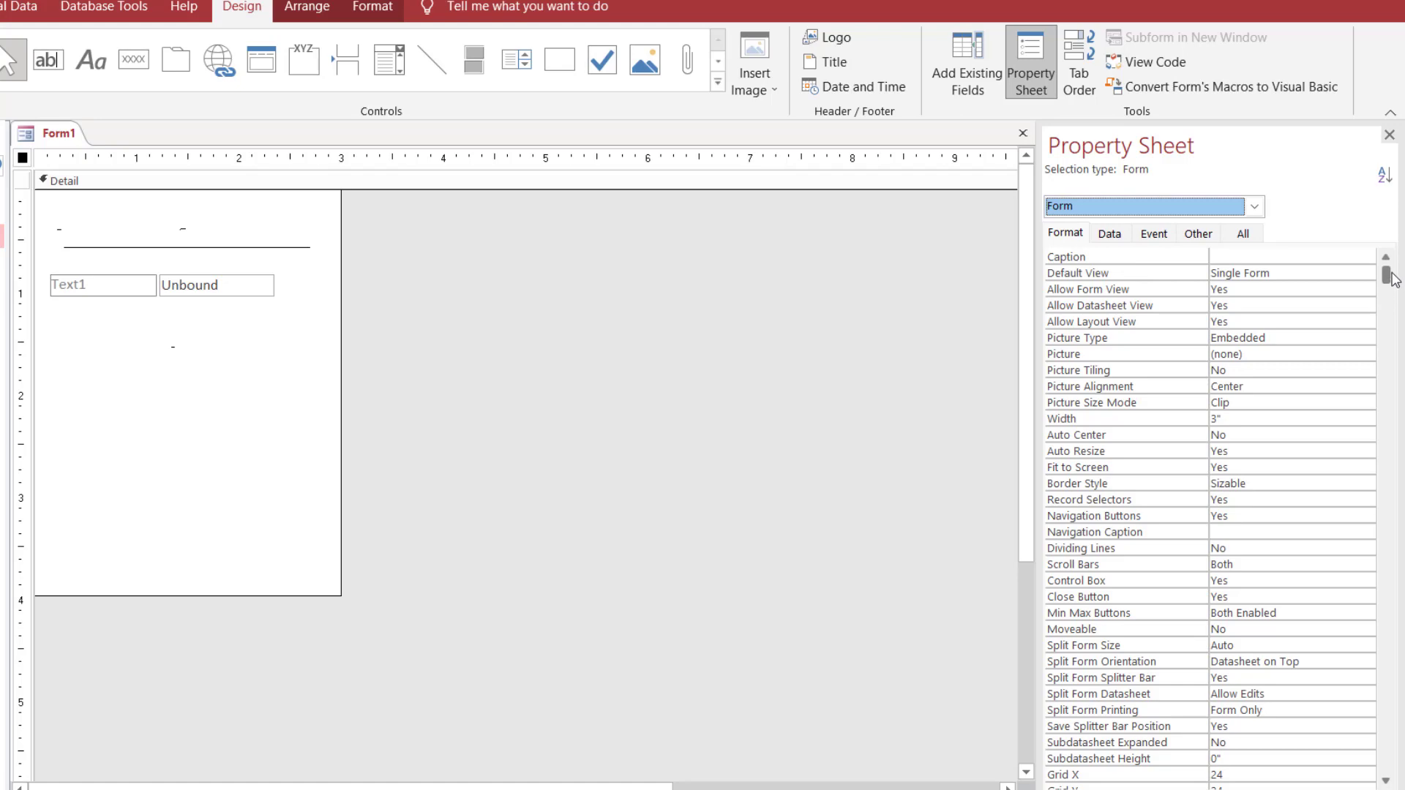
click(1065, 234)
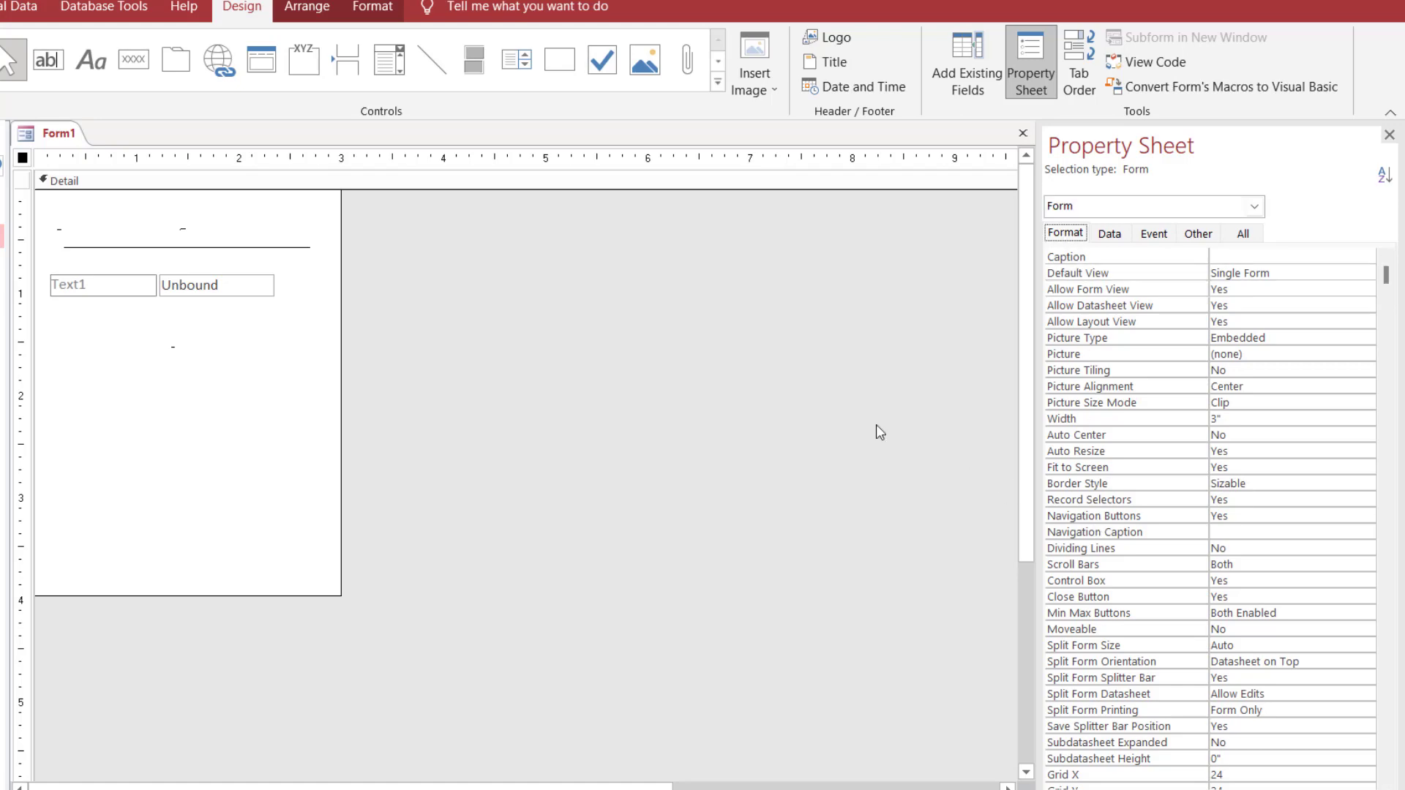
- Compare the data properties of the unbound text box and its label, and show the label's format properties
click(234, 290)
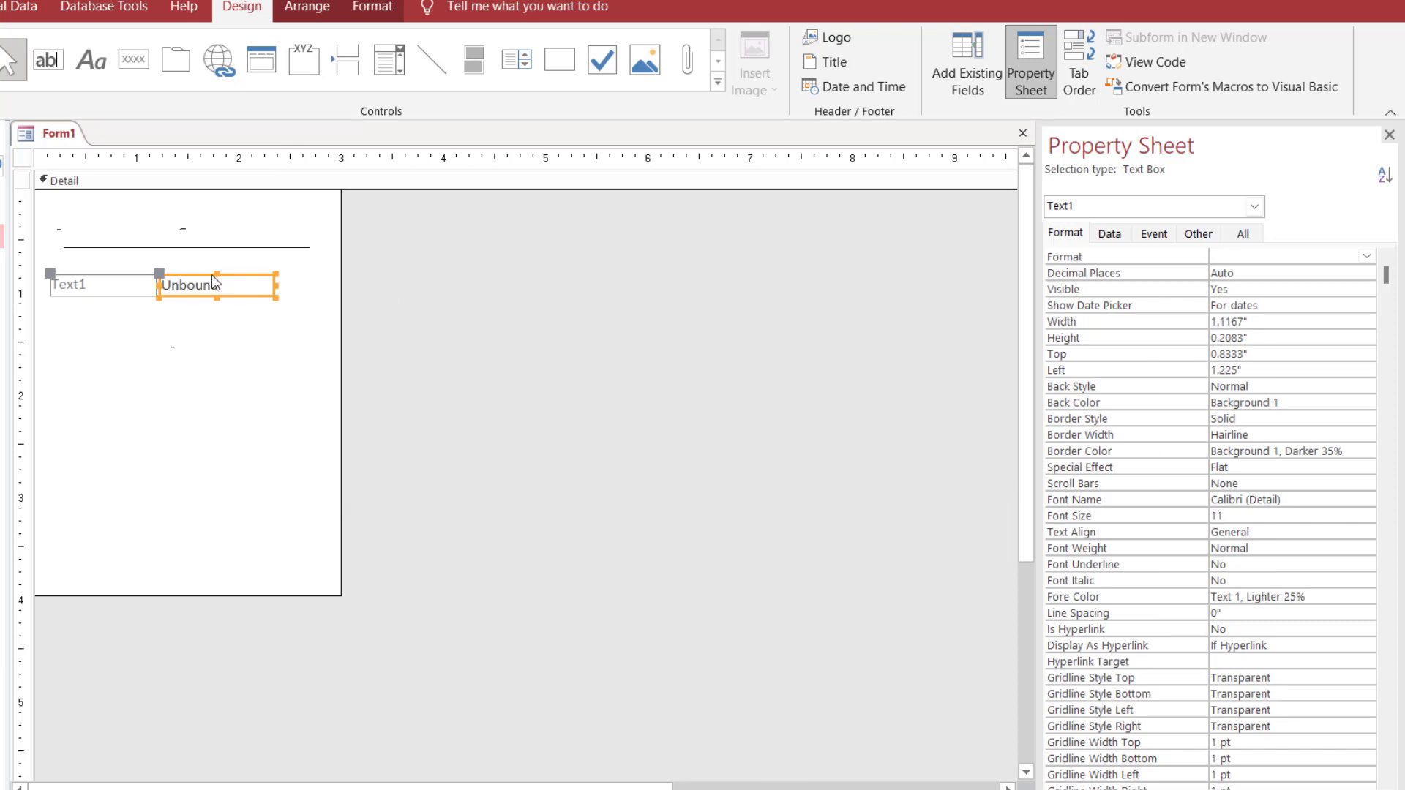
click(1112, 235)
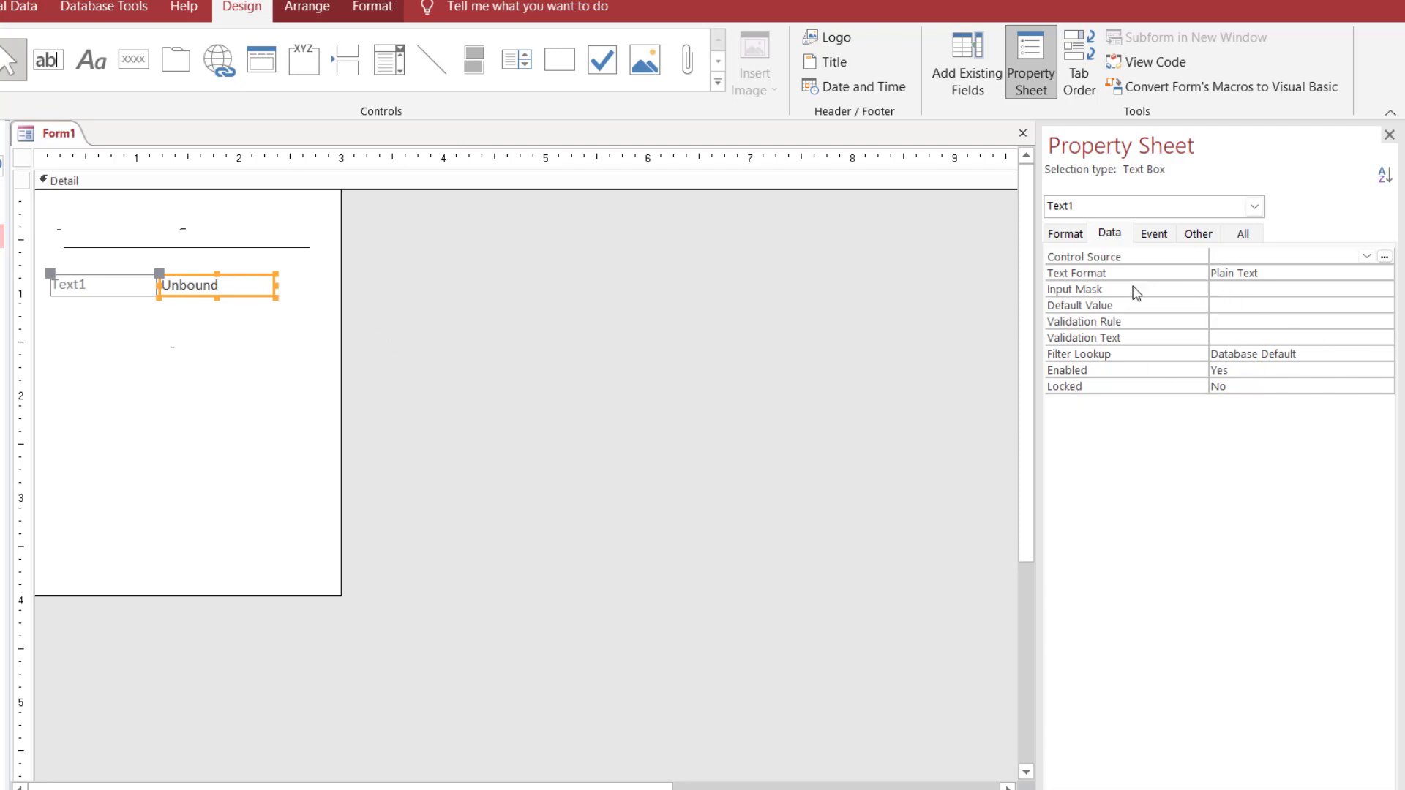
click(107, 284)
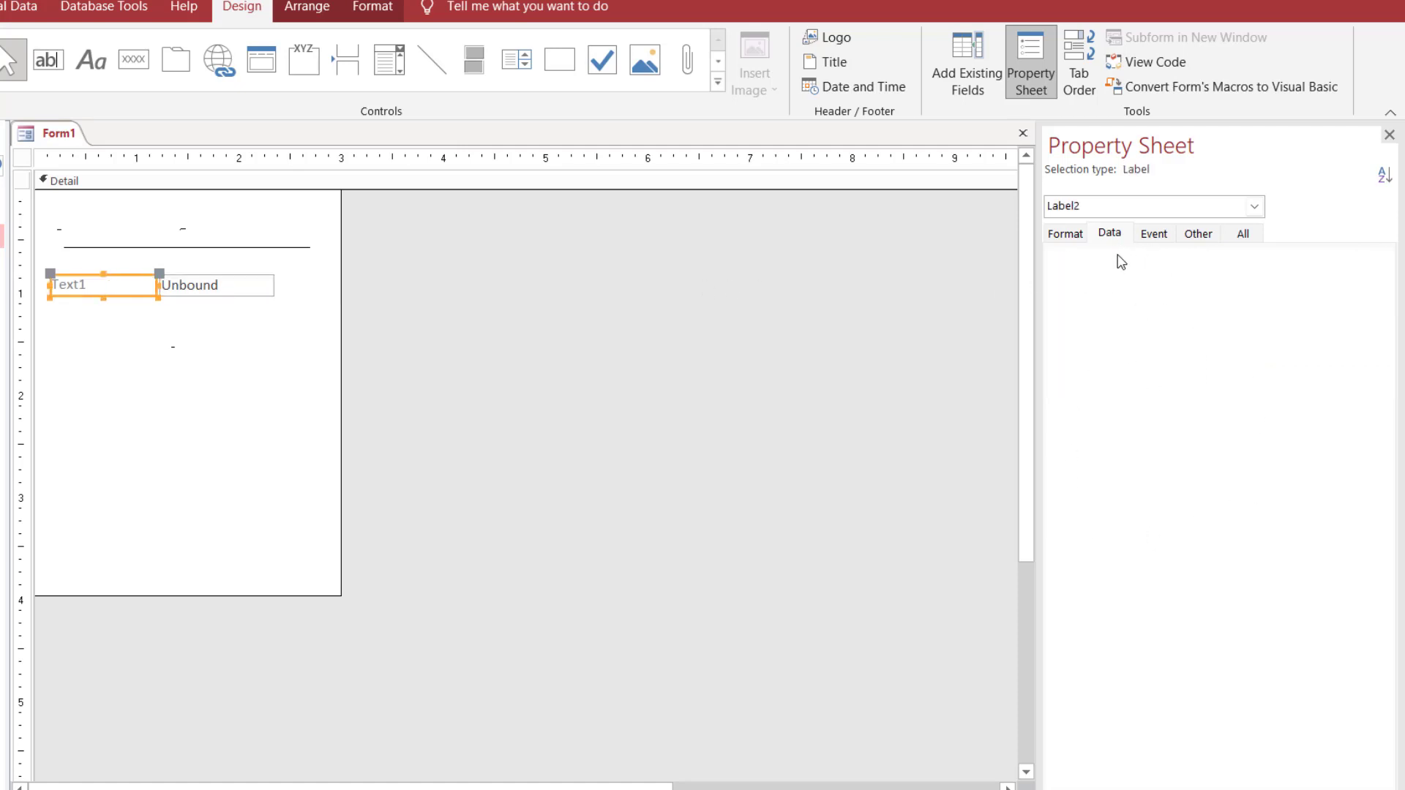
click(1051, 236)
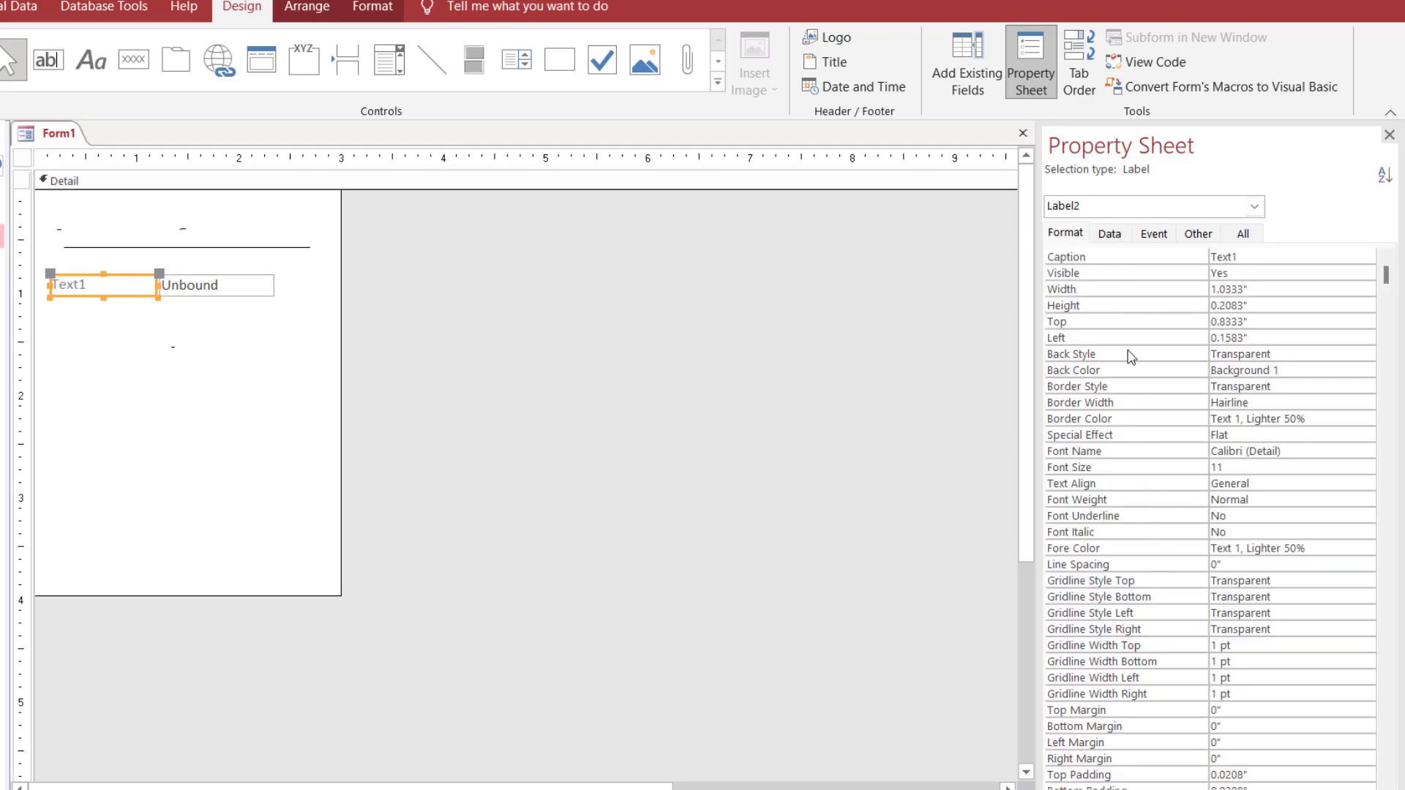
- Go through the data, event, other and format properties of the whole form, ending on its data properties
click(20, 158)
click(1119, 237)
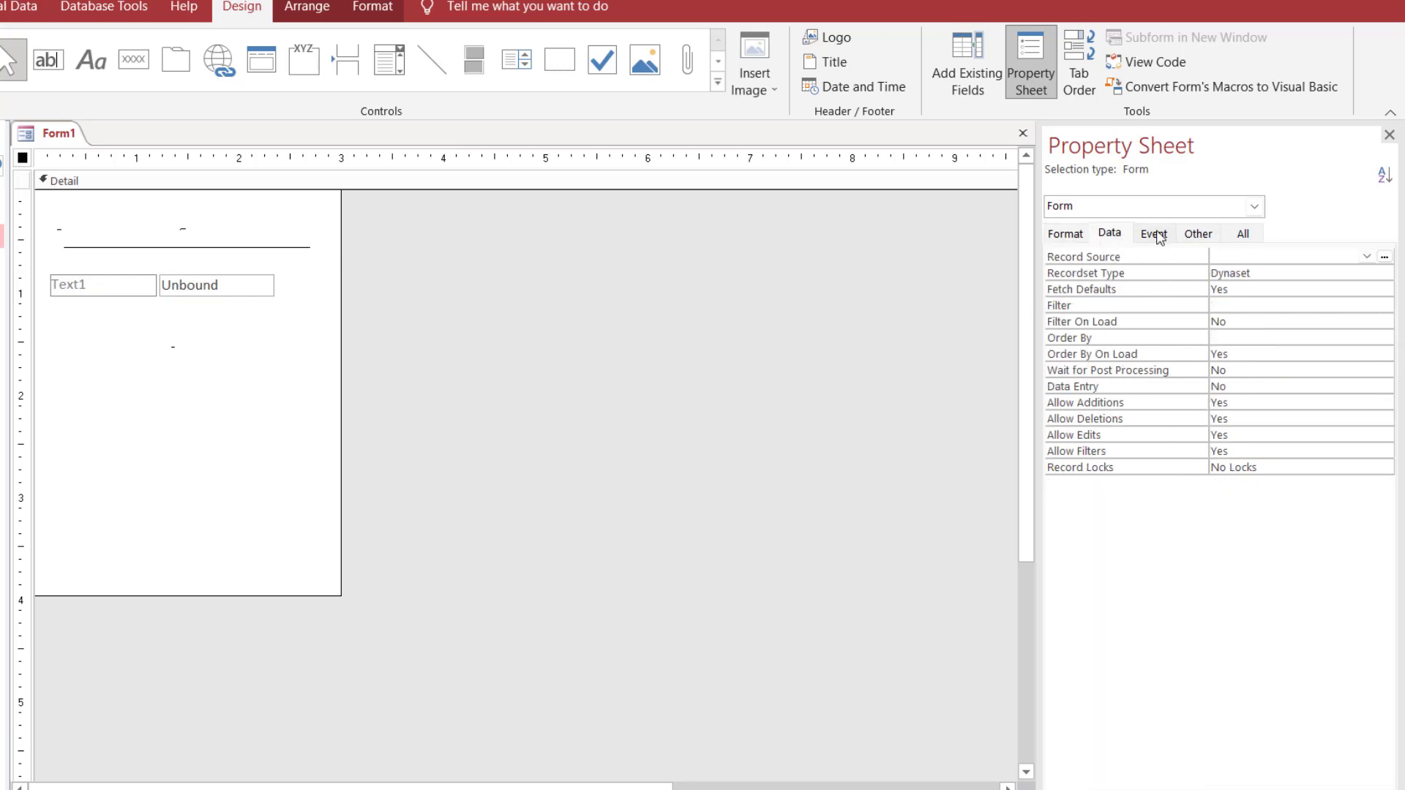
click(1155, 234)
click(1202, 234)
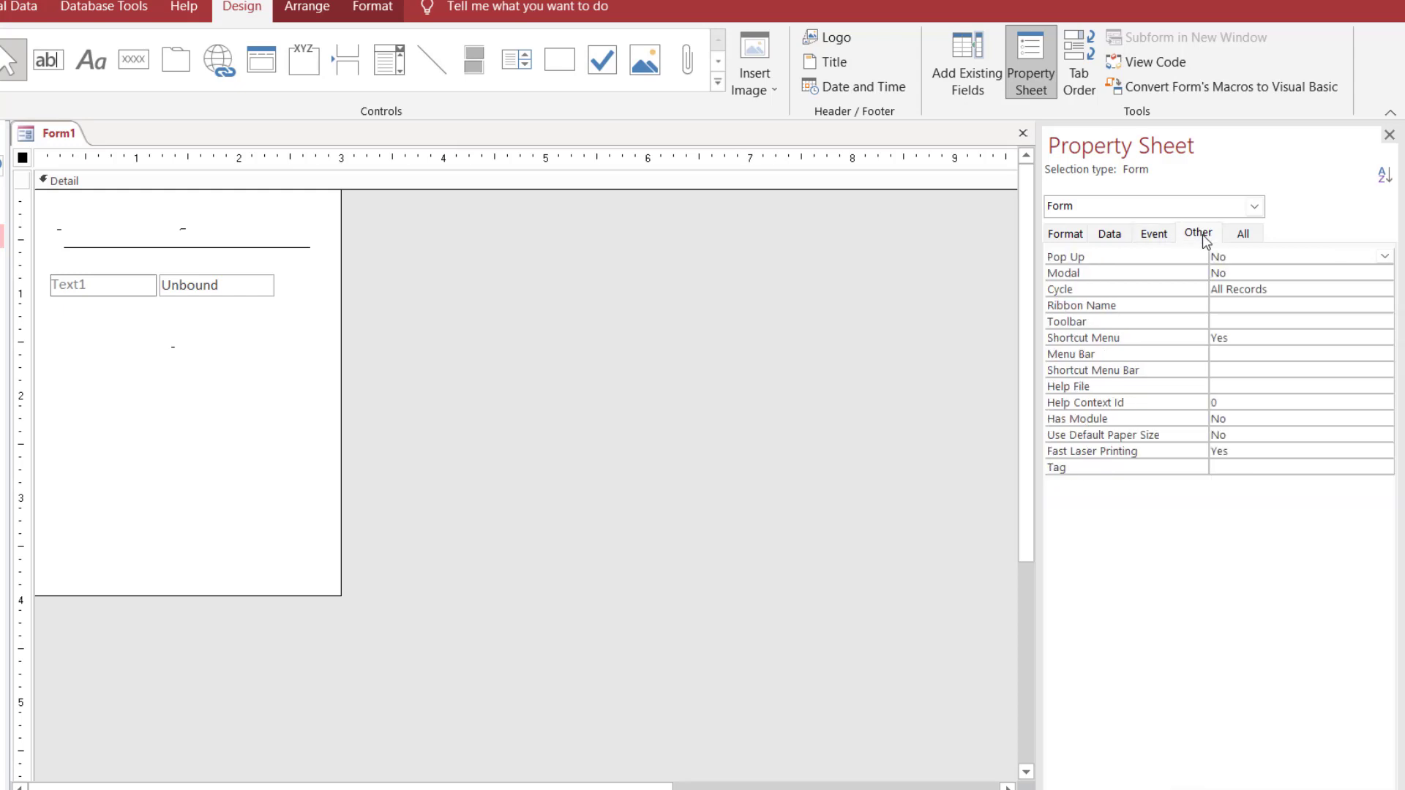
click(1067, 234)
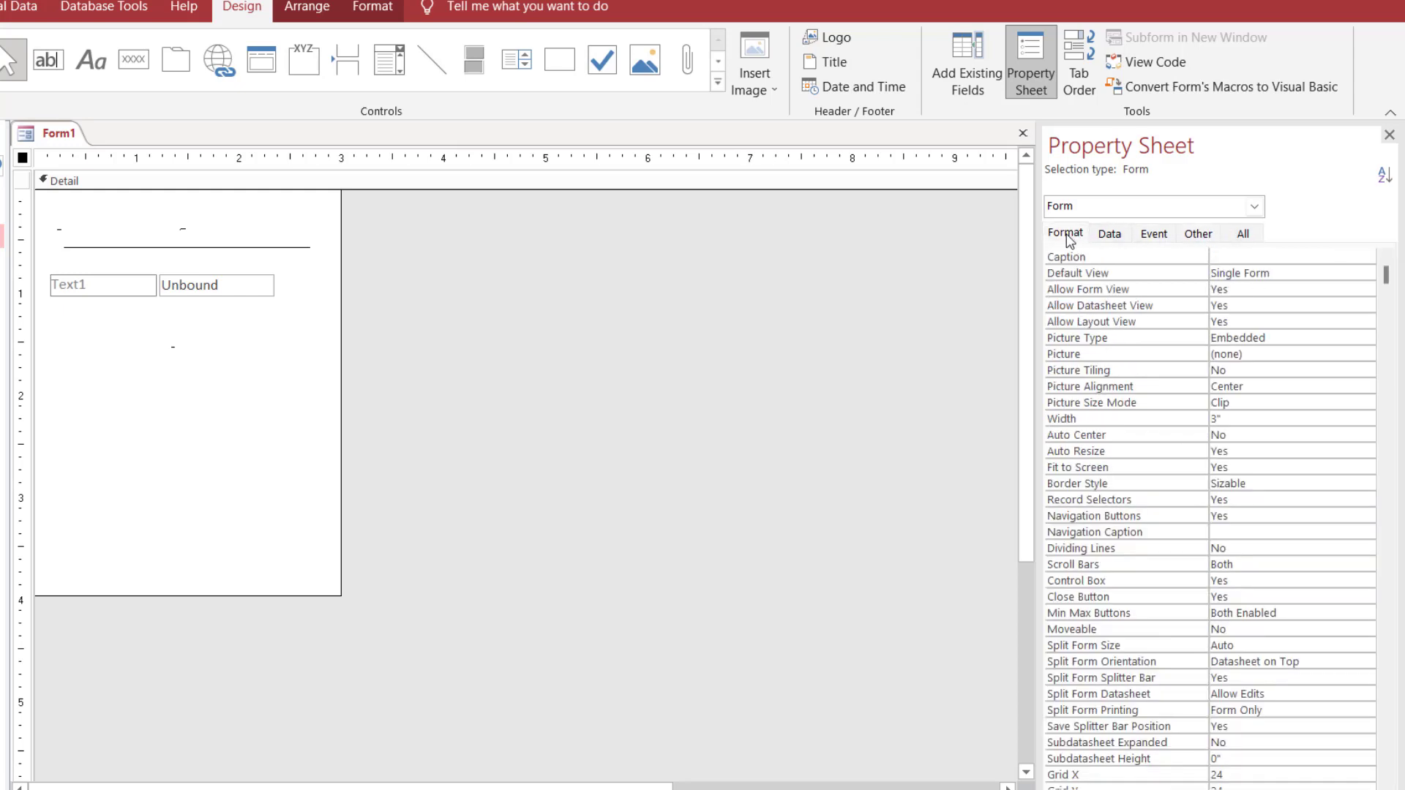
click(1109, 234)
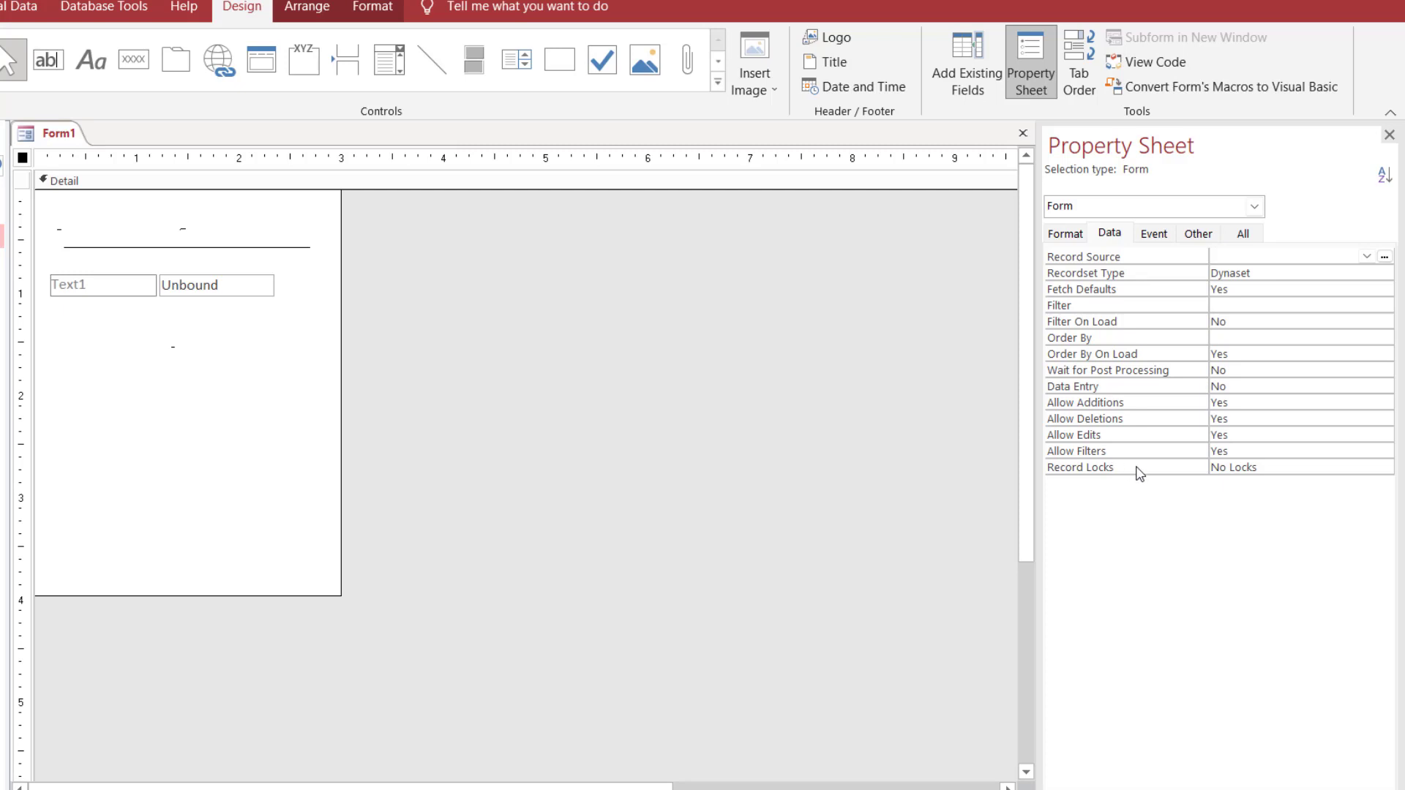
- Inspect the form's event properties On Load, On Click, After Update, Before Update and Before Insert
click(1155, 234)
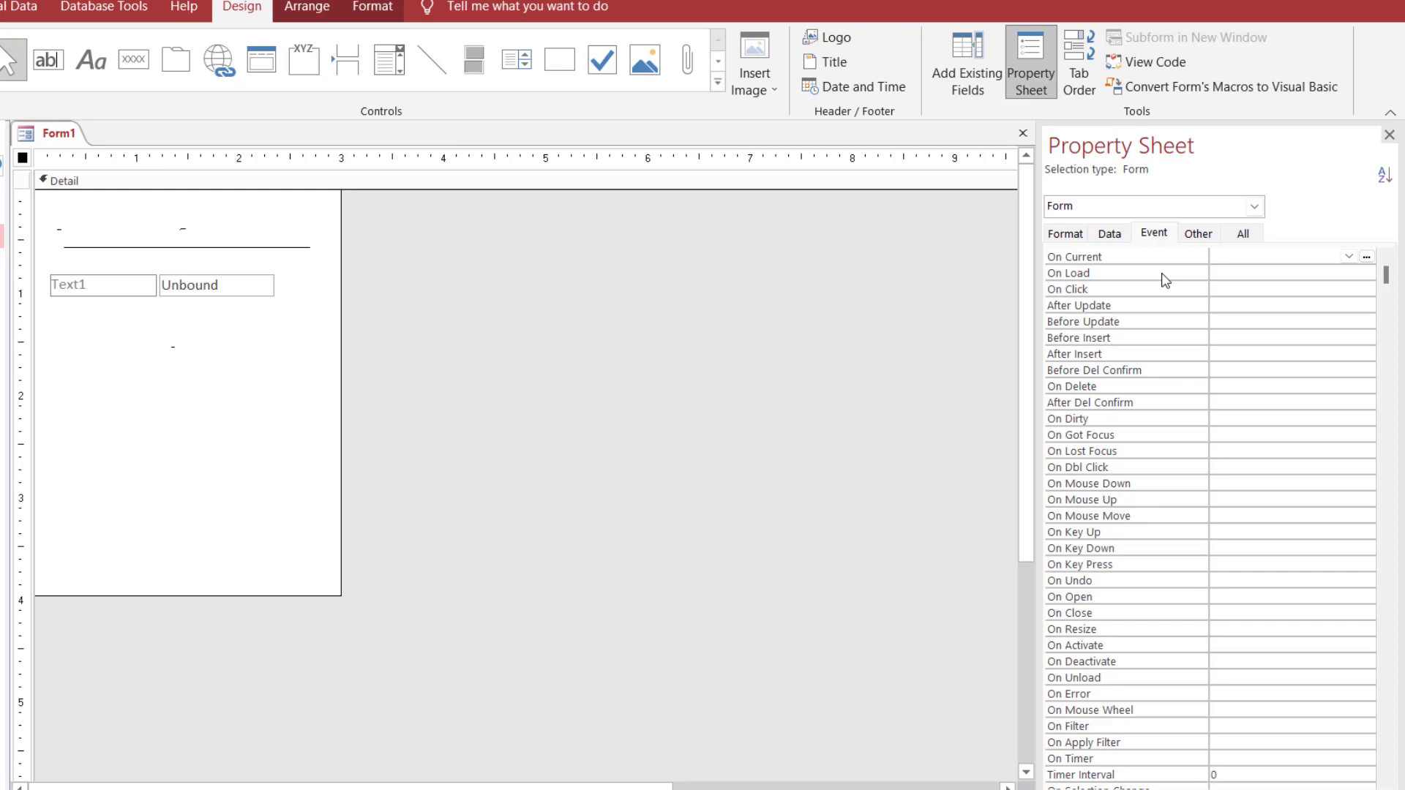
click(1250, 272)
click(1242, 289)
click(1239, 306)
click(1247, 320)
click(1247, 338)
- Compare the event properties available for the unbound text box, the Detail section and the whole form
click(235, 282)
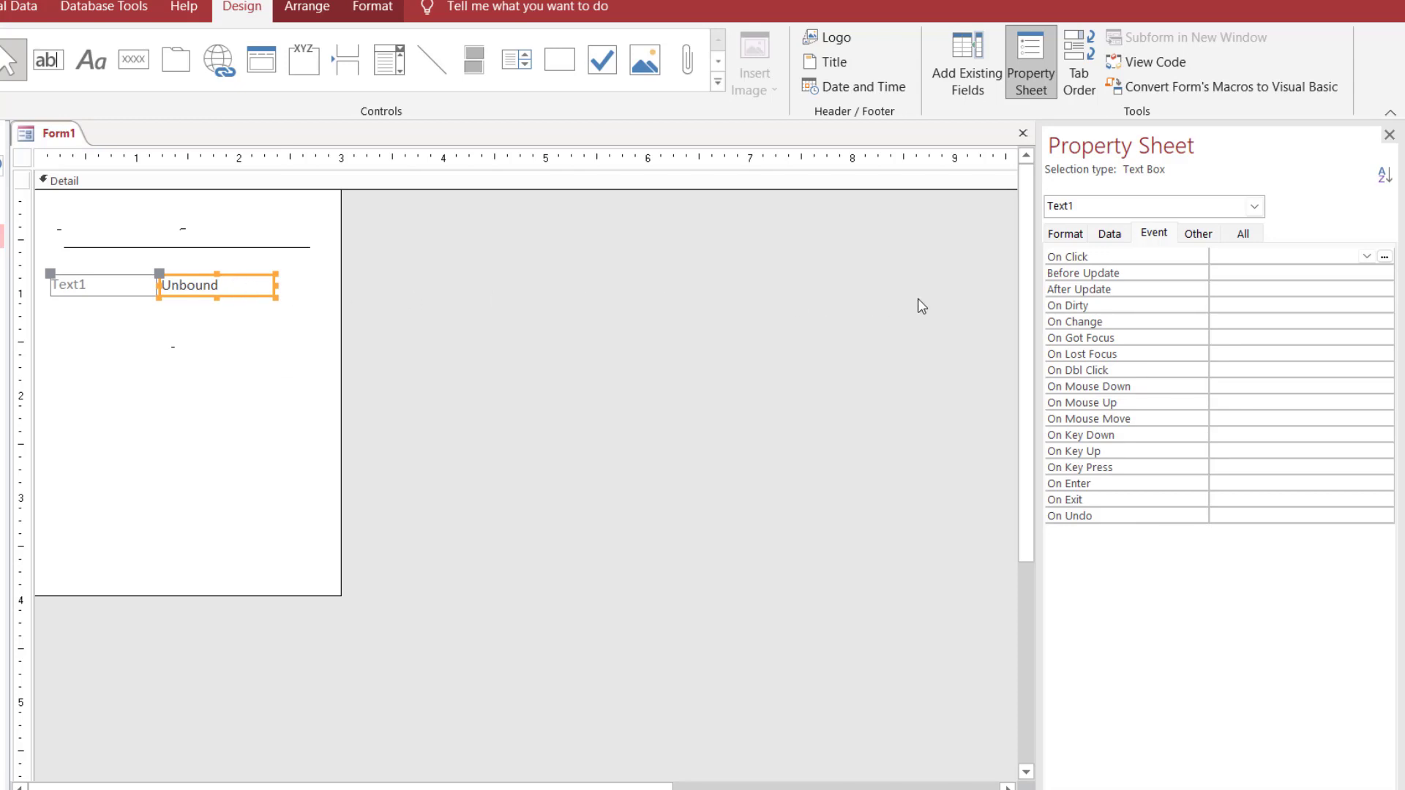
click(229, 361)
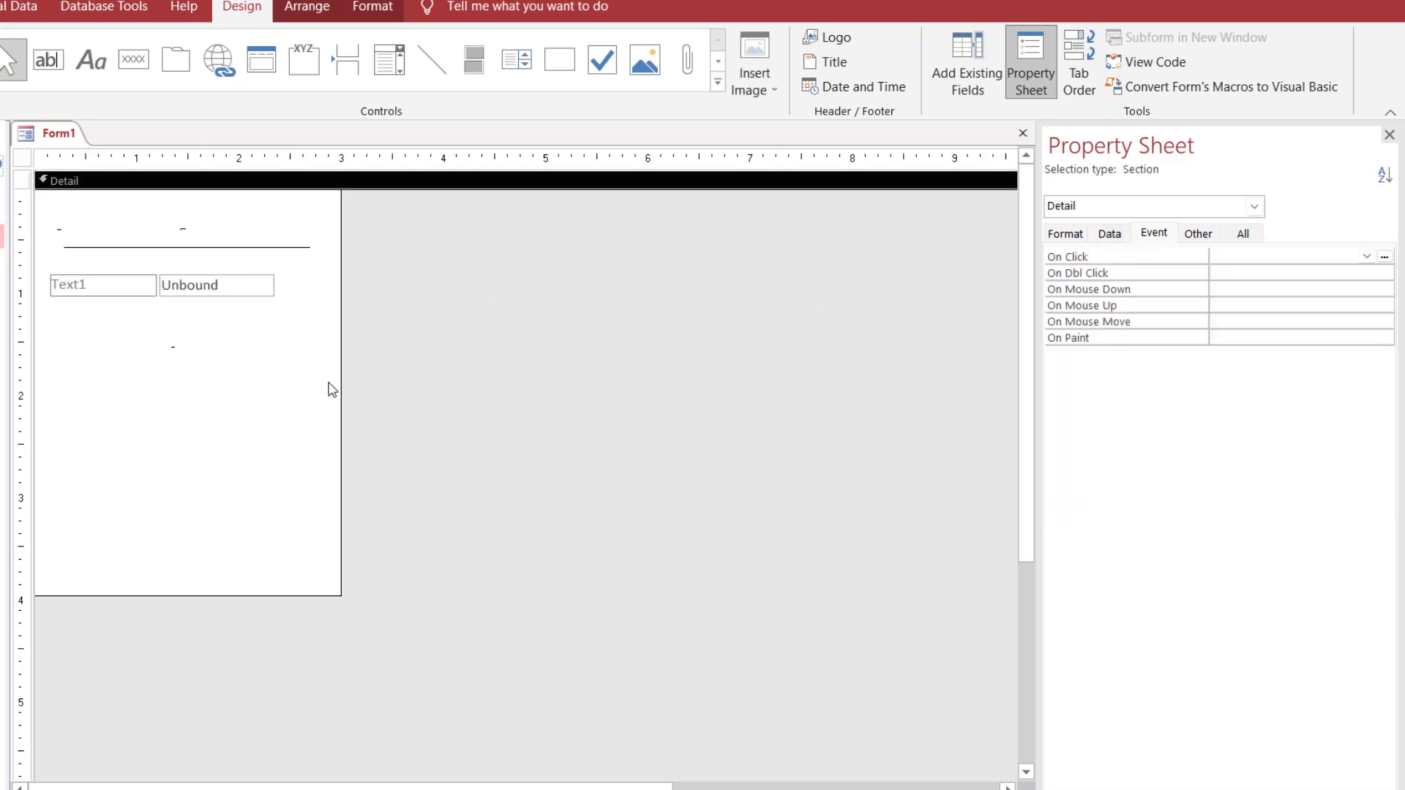
click(22, 157)
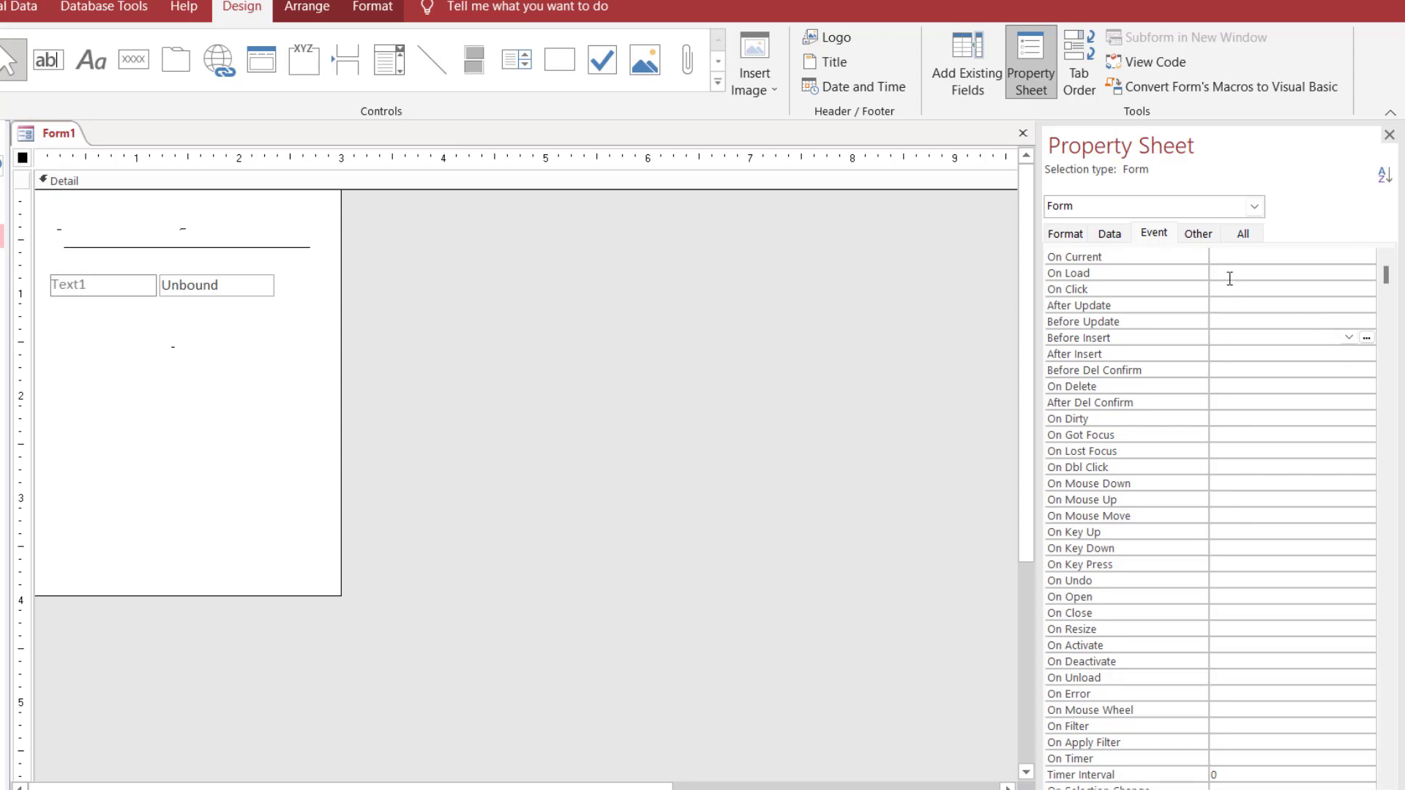
- Review every property category of the whole form, including the complete combined property list from its beginning
click(1201, 235)
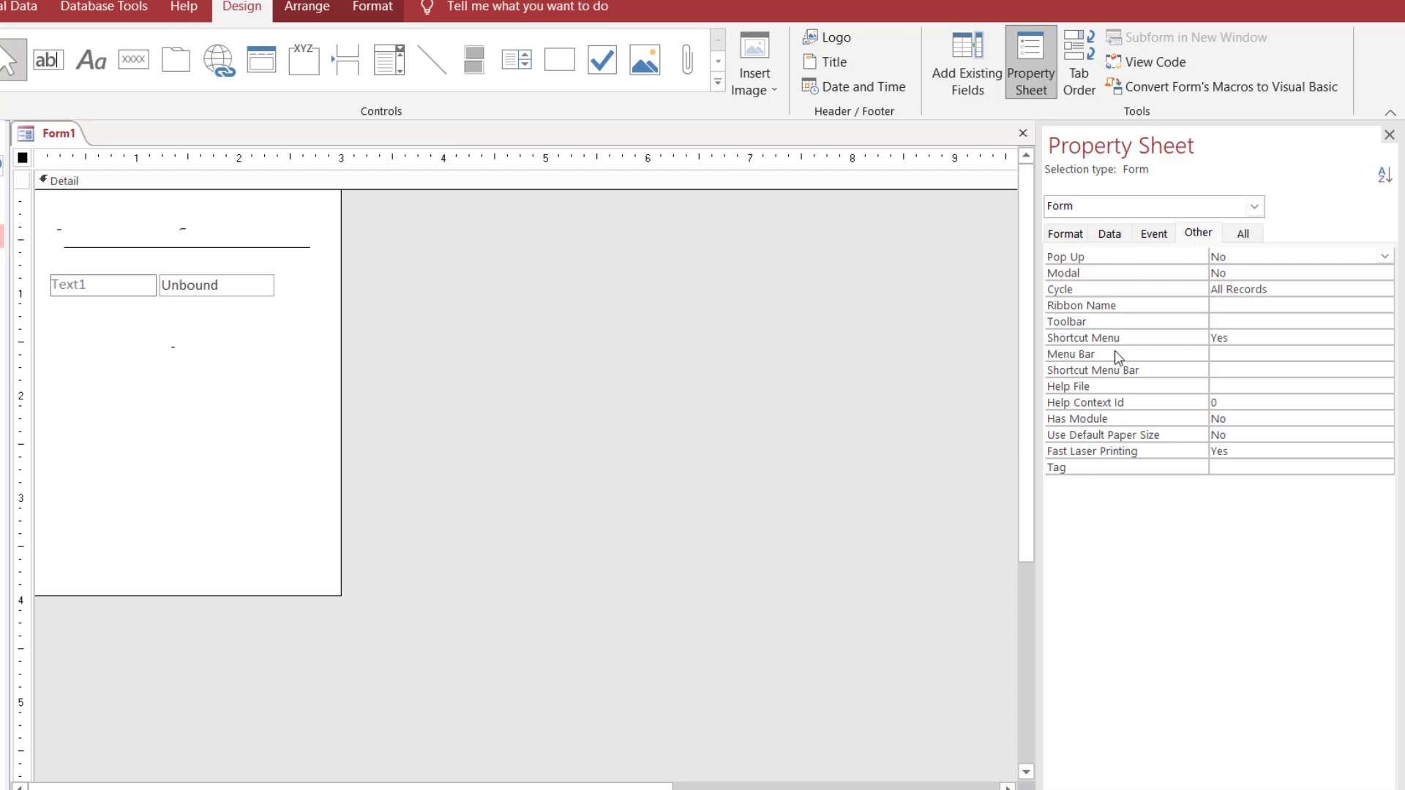
click(1154, 234)
click(1111, 235)
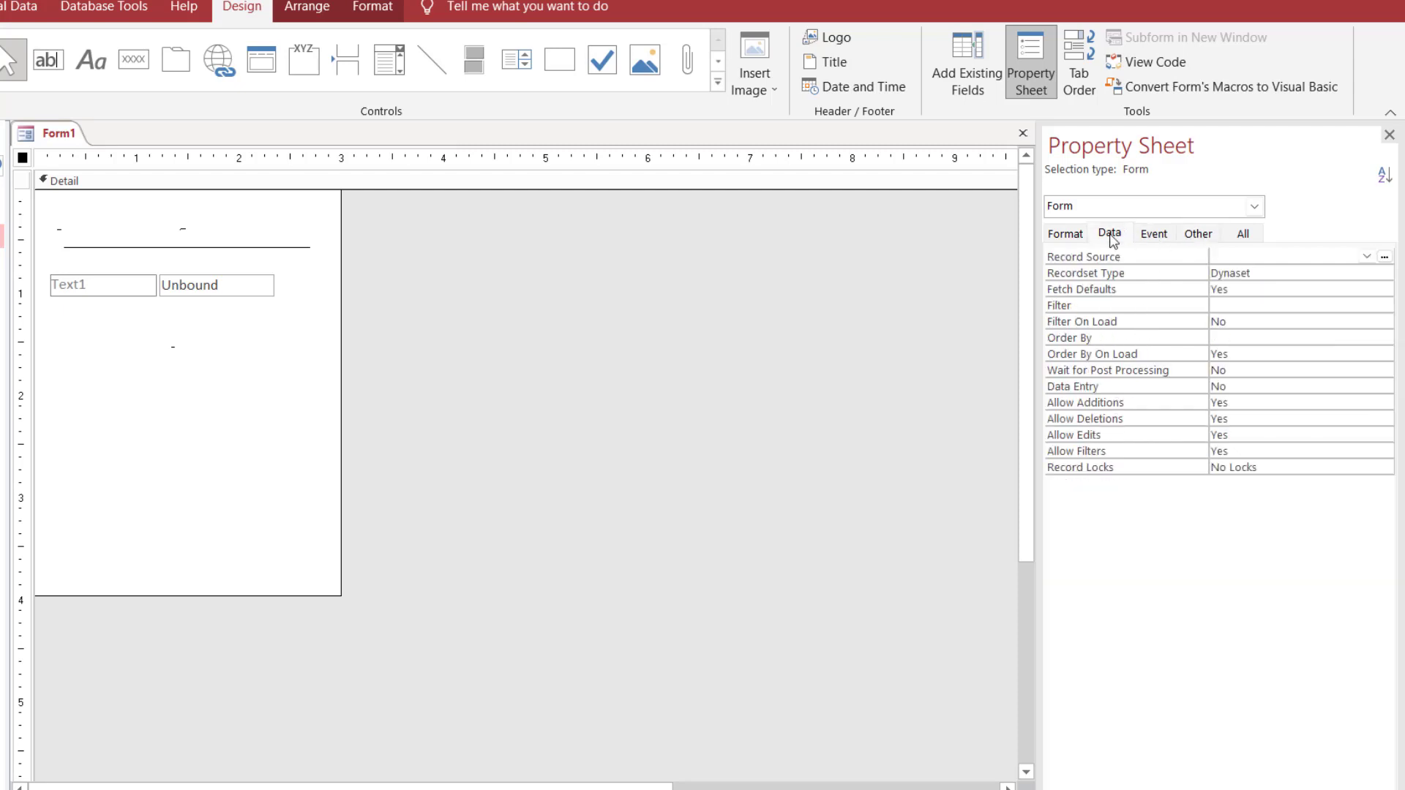
click(1064, 234)
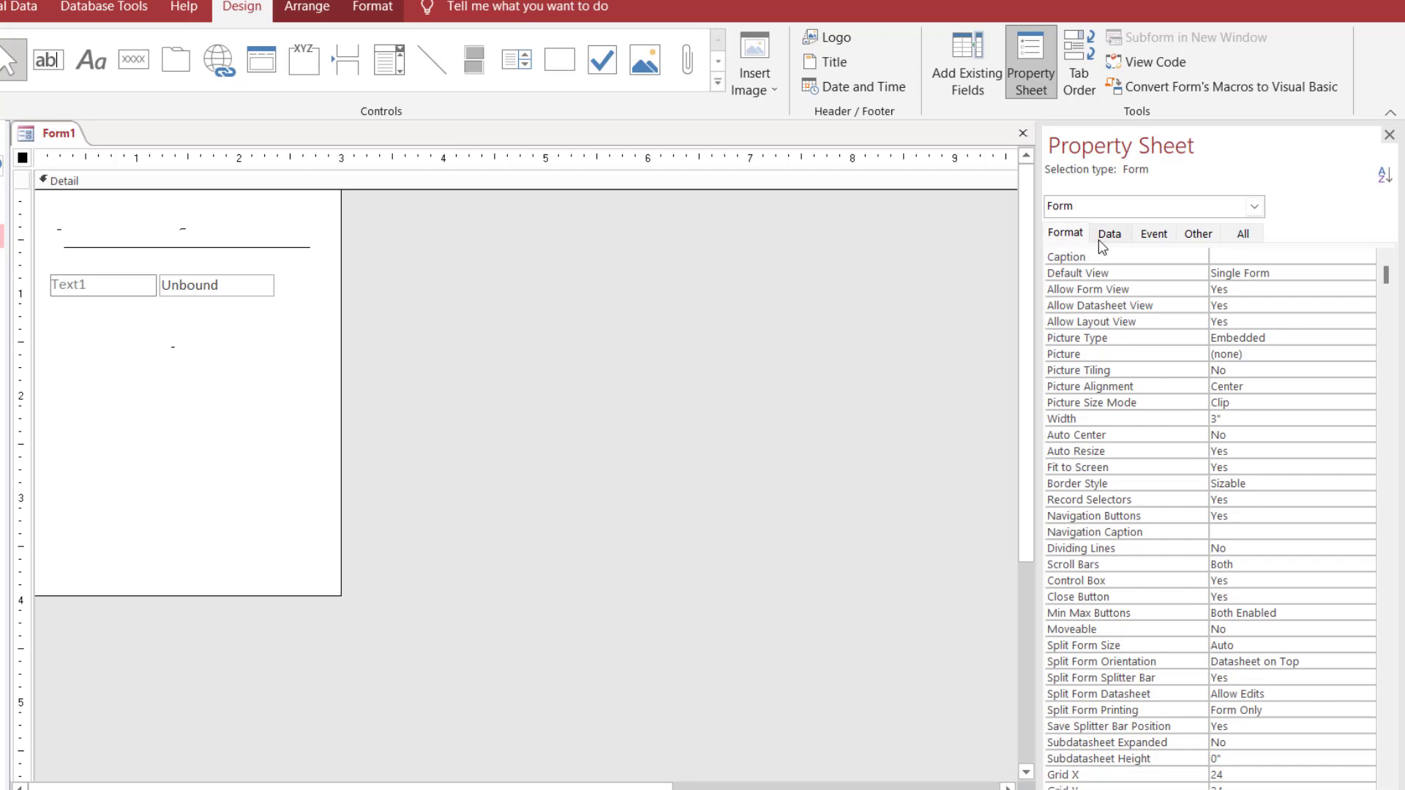
click(1244, 234)
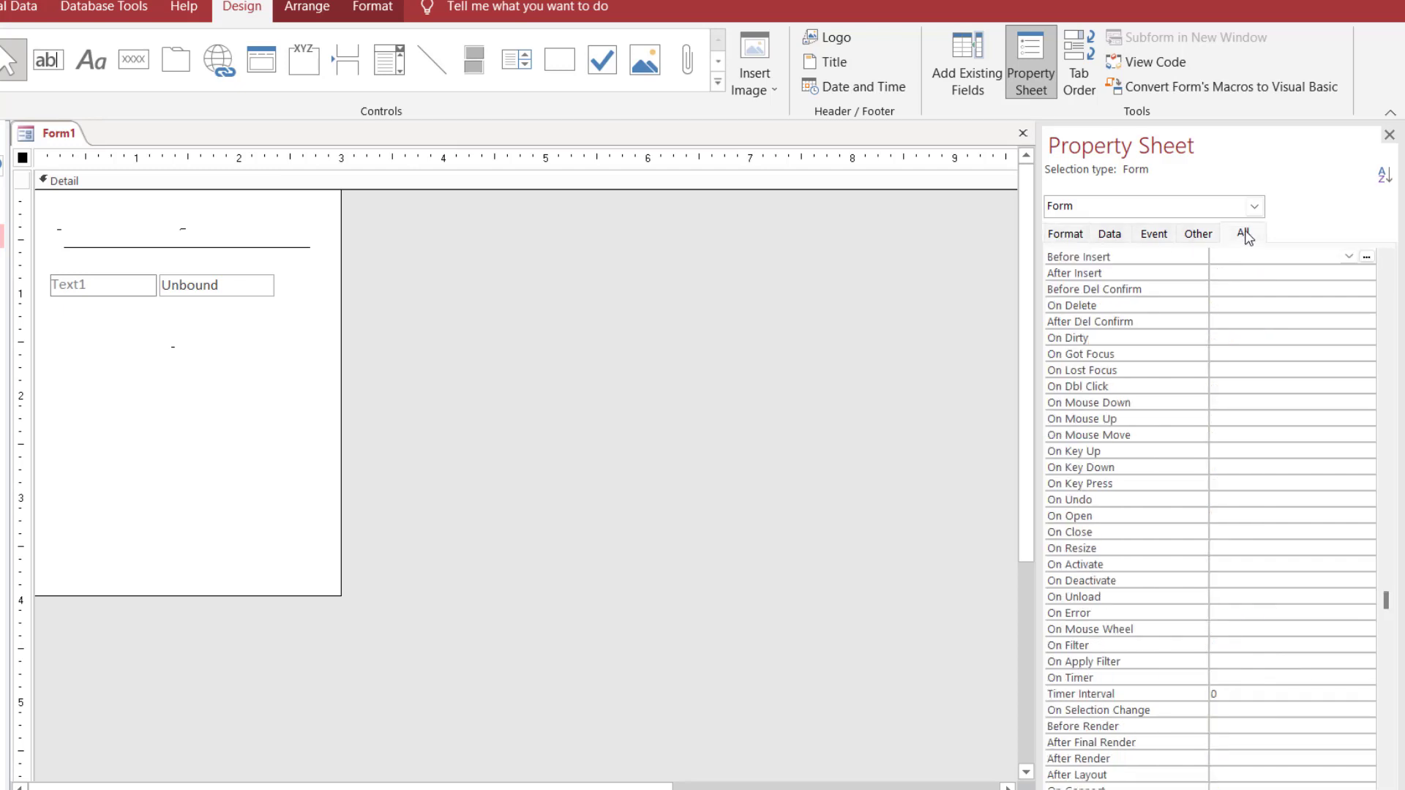
drag(1386, 601, 1388, 550)
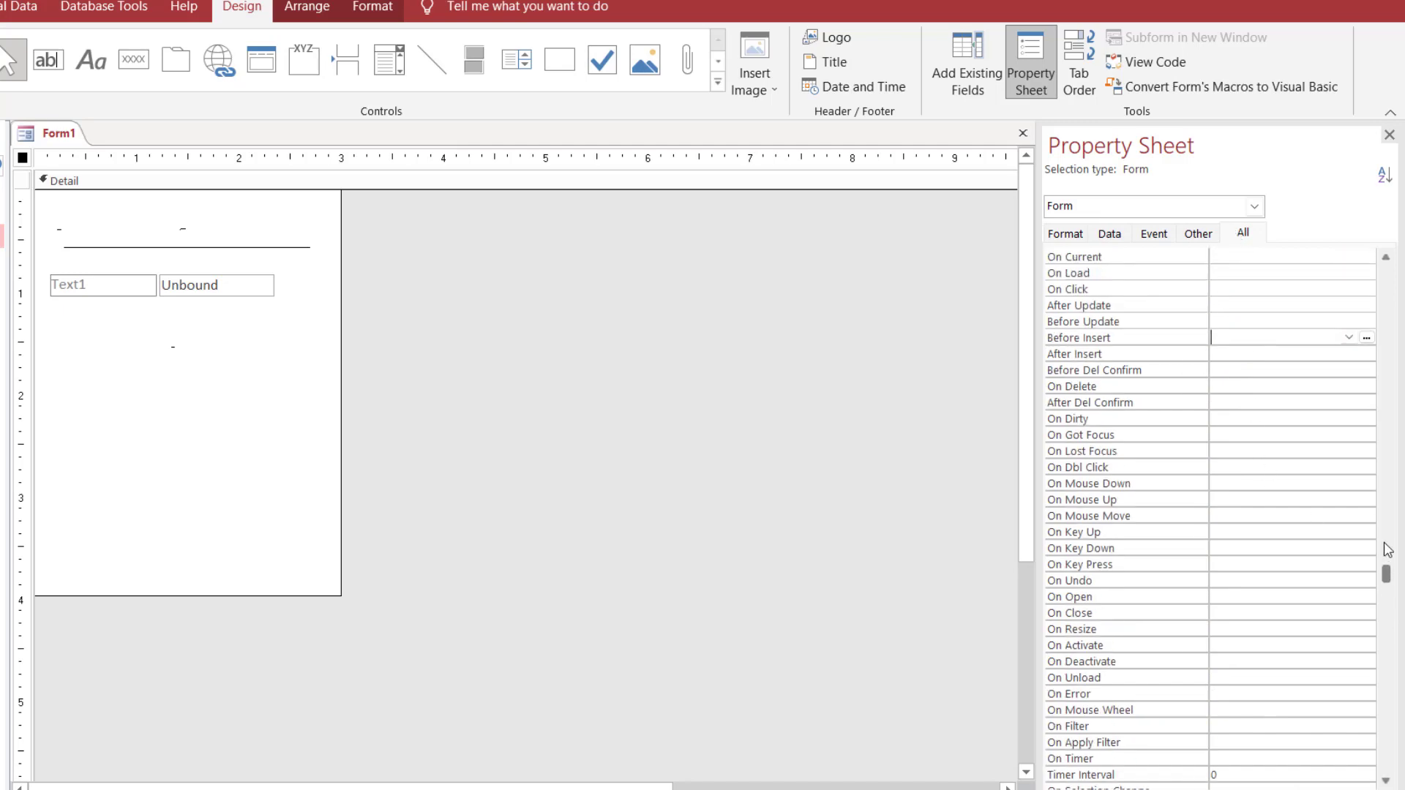
scroll(1388, 550, up, 20)
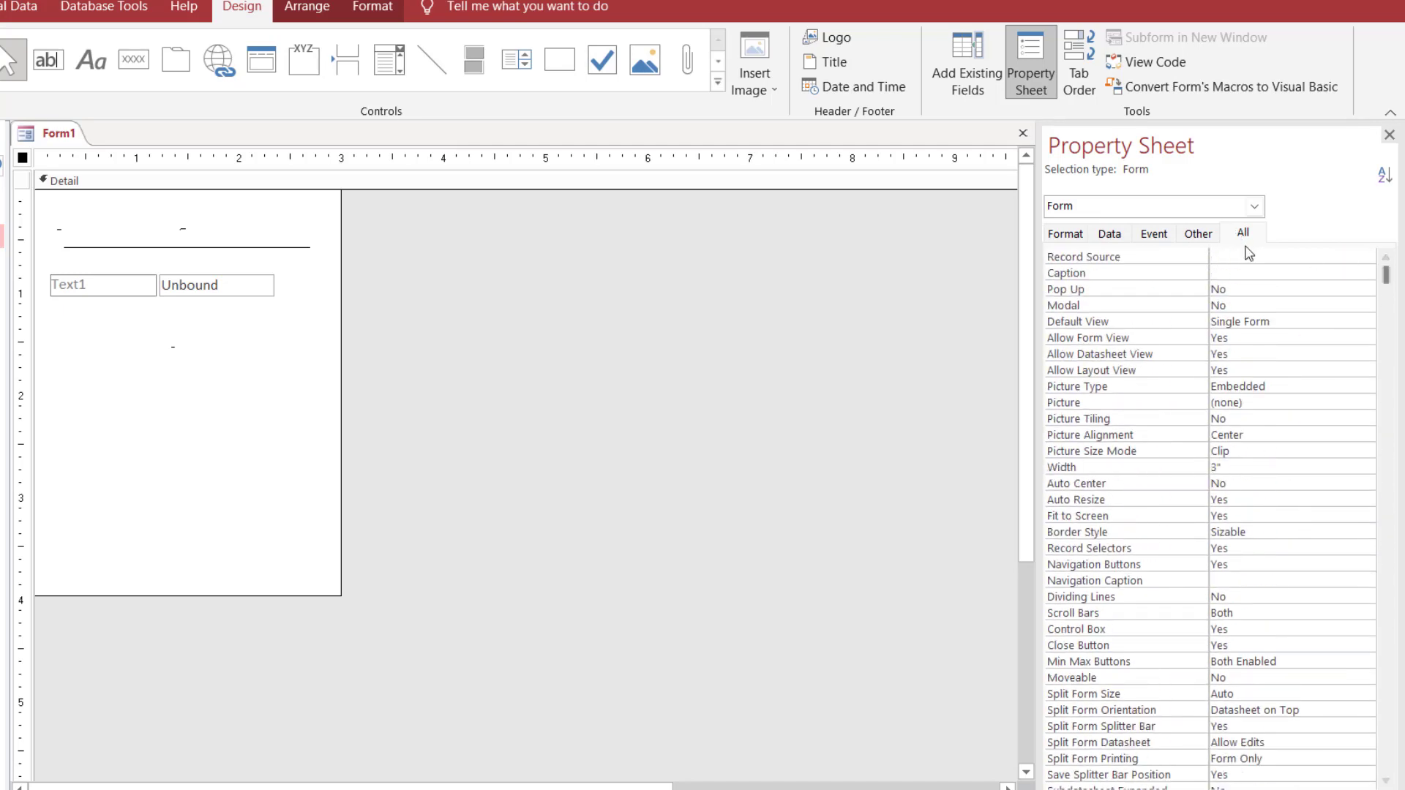
- Revisit the form's other, event and data properties and return to its format properties
click(1196, 234)
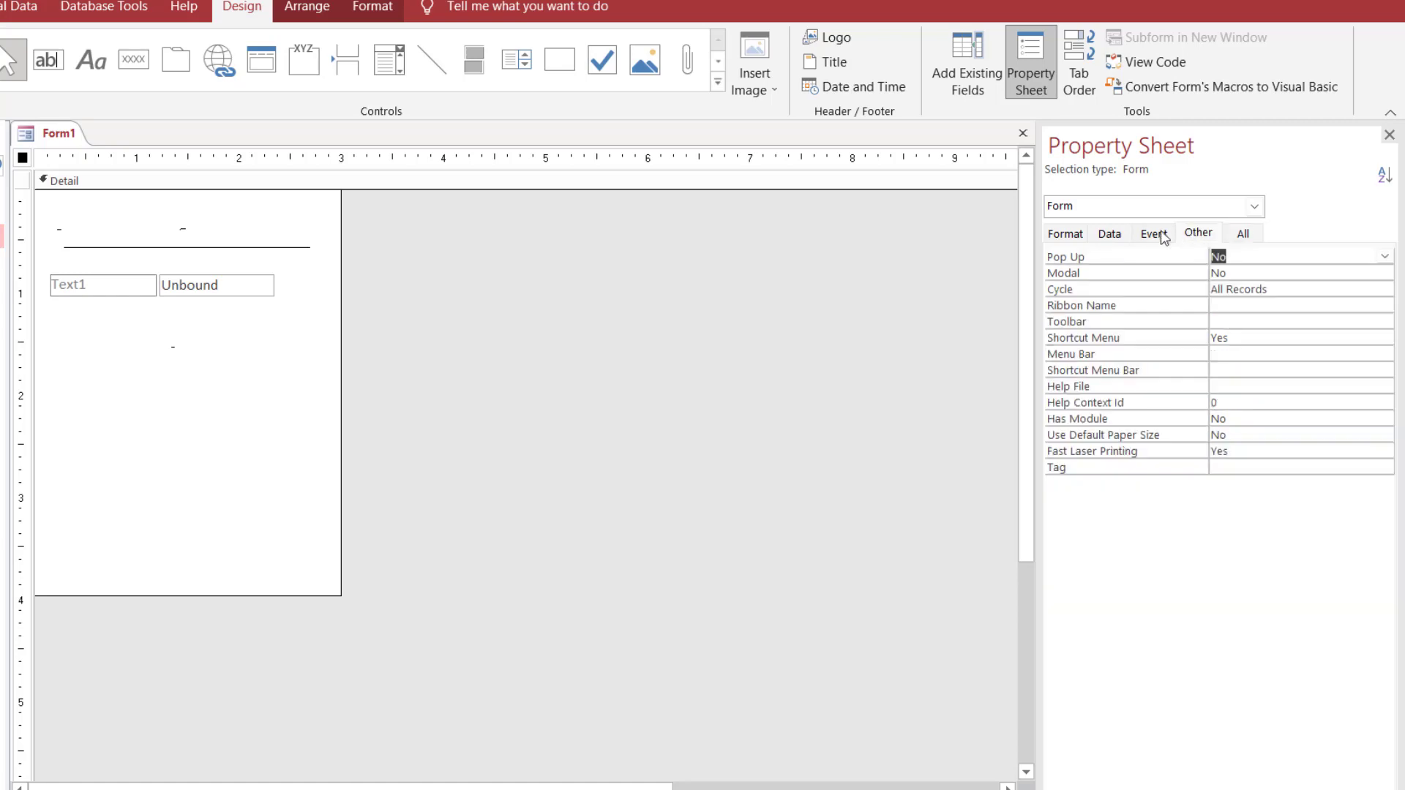
click(1153, 233)
click(1109, 233)
click(1066, 234)
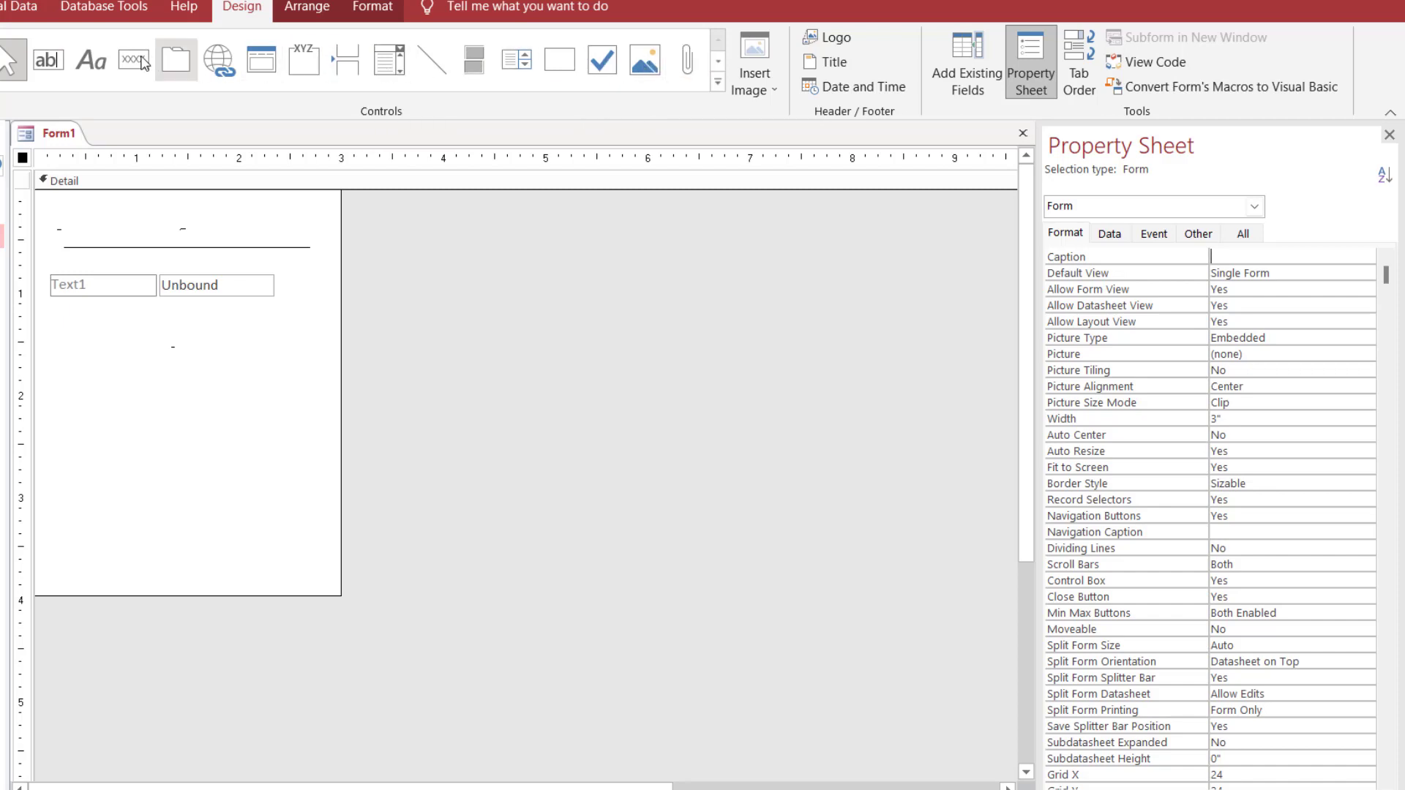
- Select the Detail section and check which views are available for the form, staying in Design View
click(171, 387)
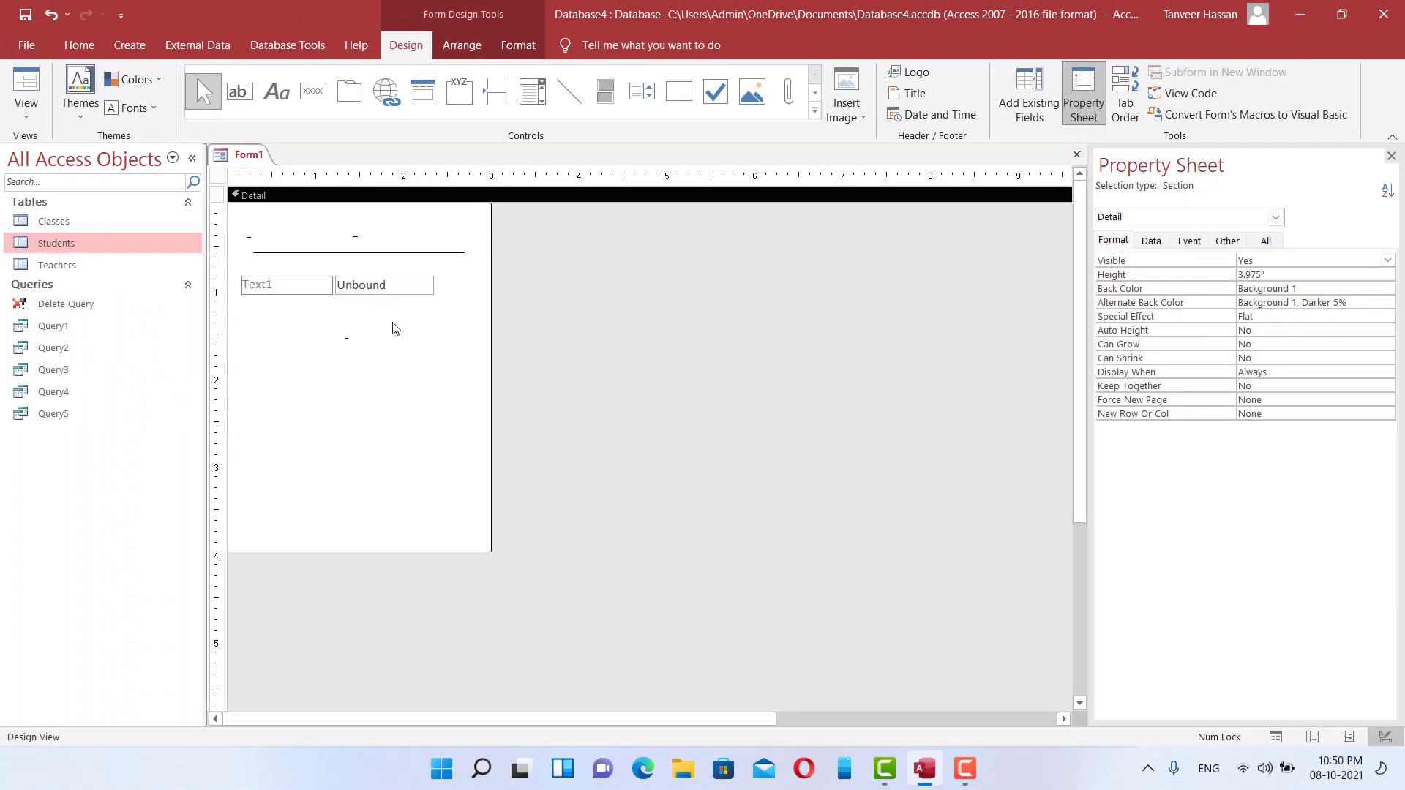
click(27, 111)
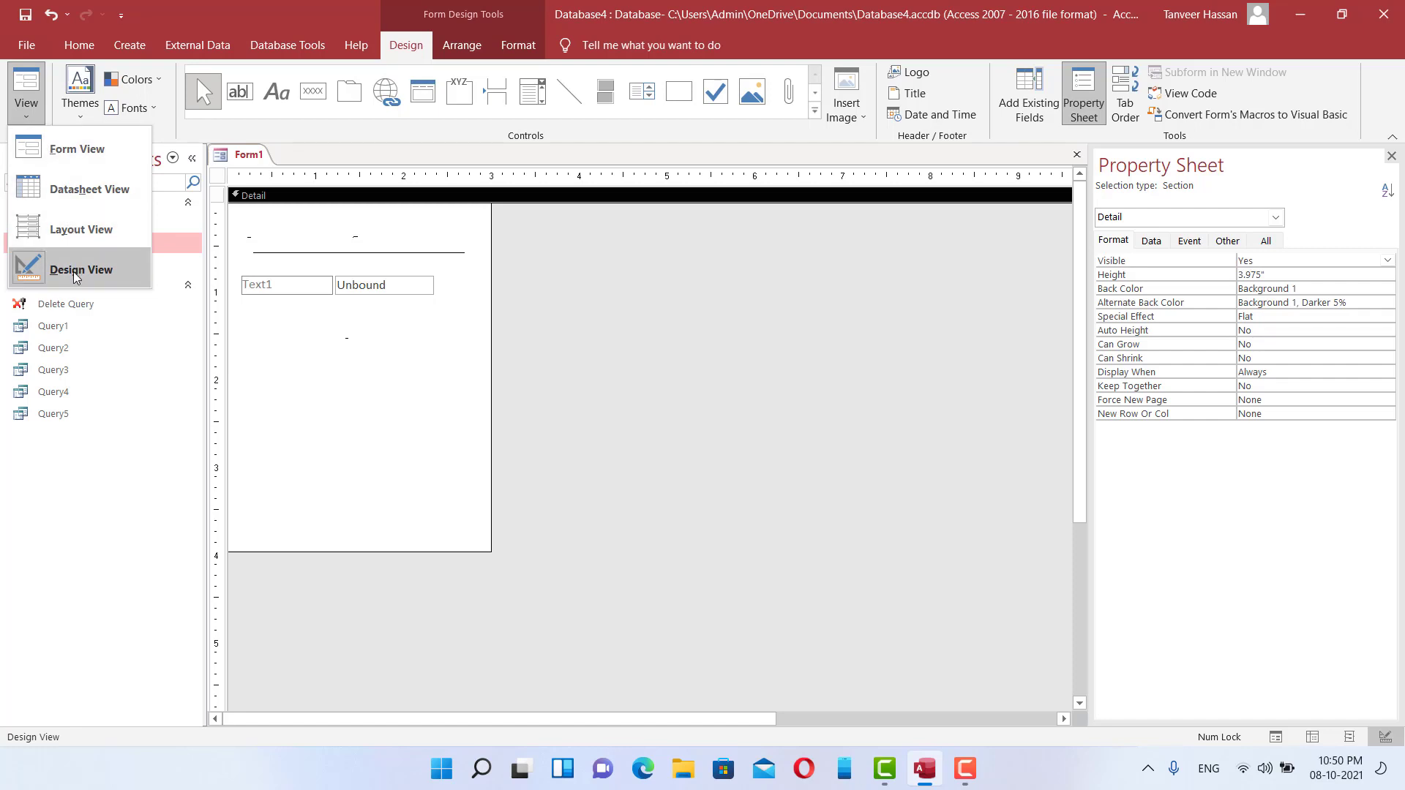
click(403, 132)
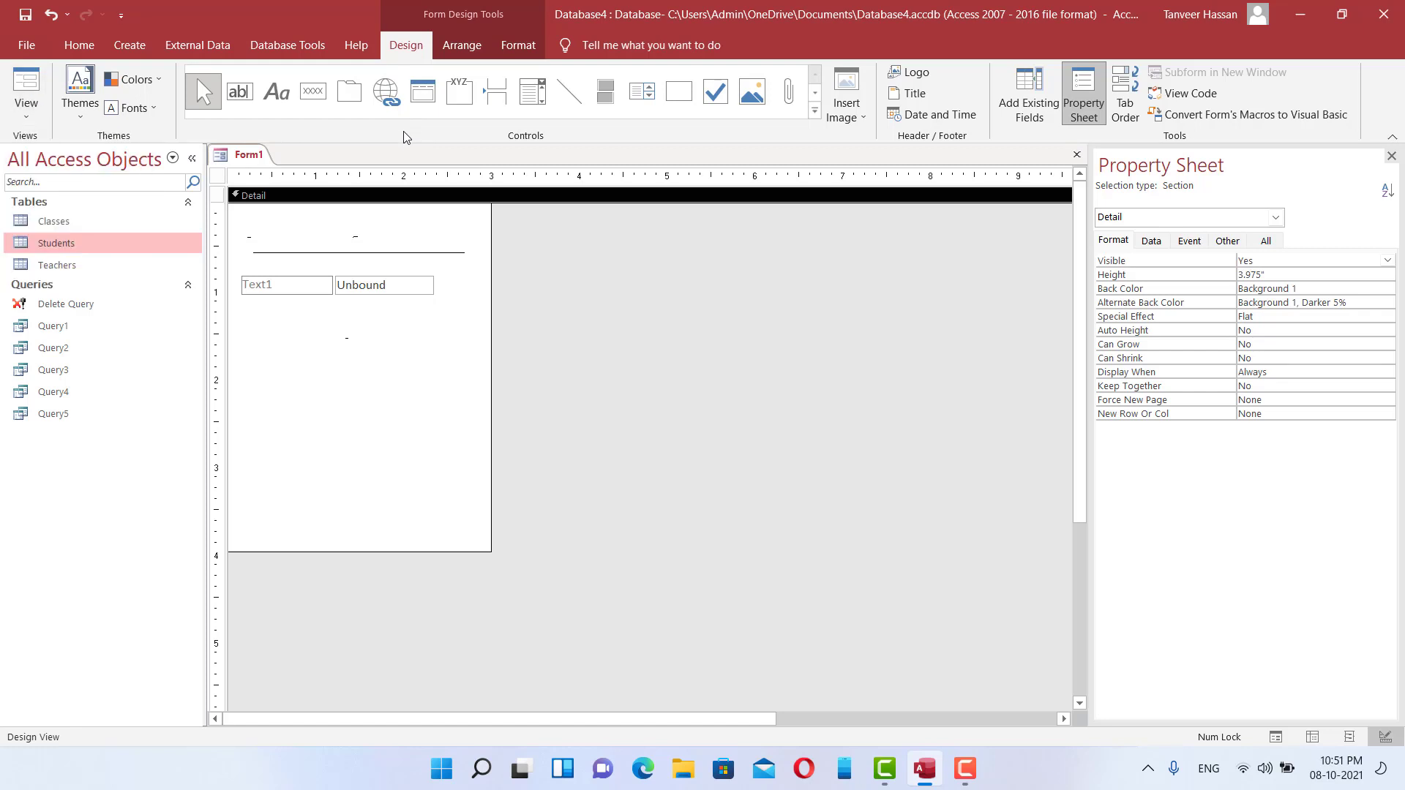
- Narrow the form's design area to about 2.9" wide
drag(491, 355, 480, 355)
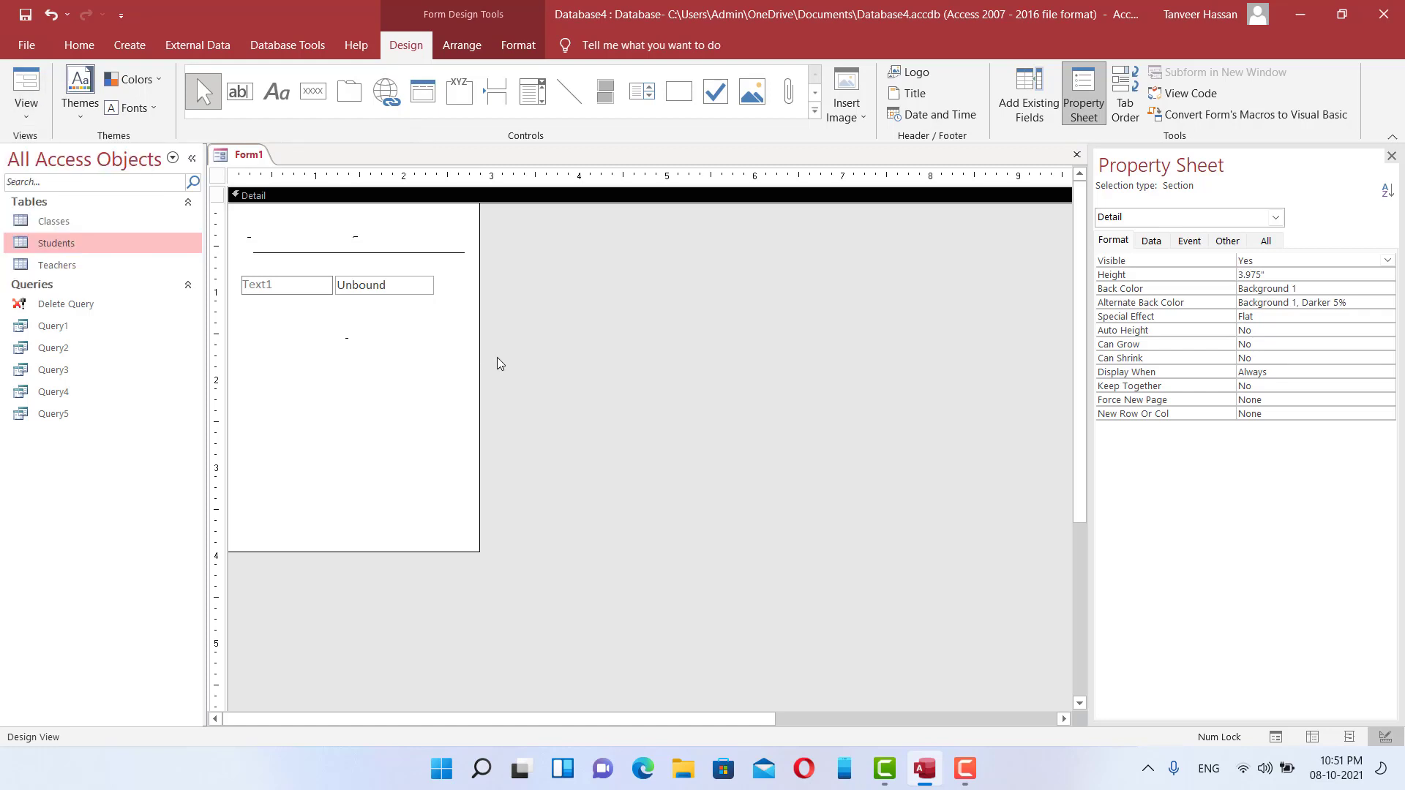